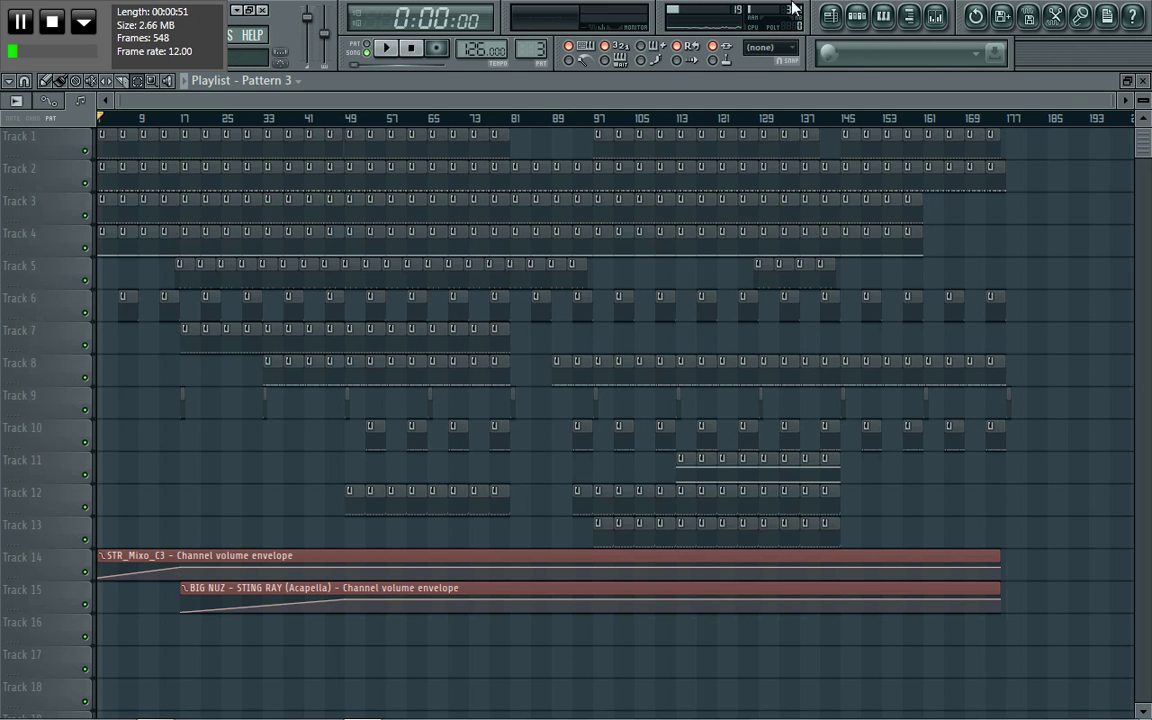
Open the Kick_12 channel settings from the step sequencer and audition its kick sample
left_click(857, 17)
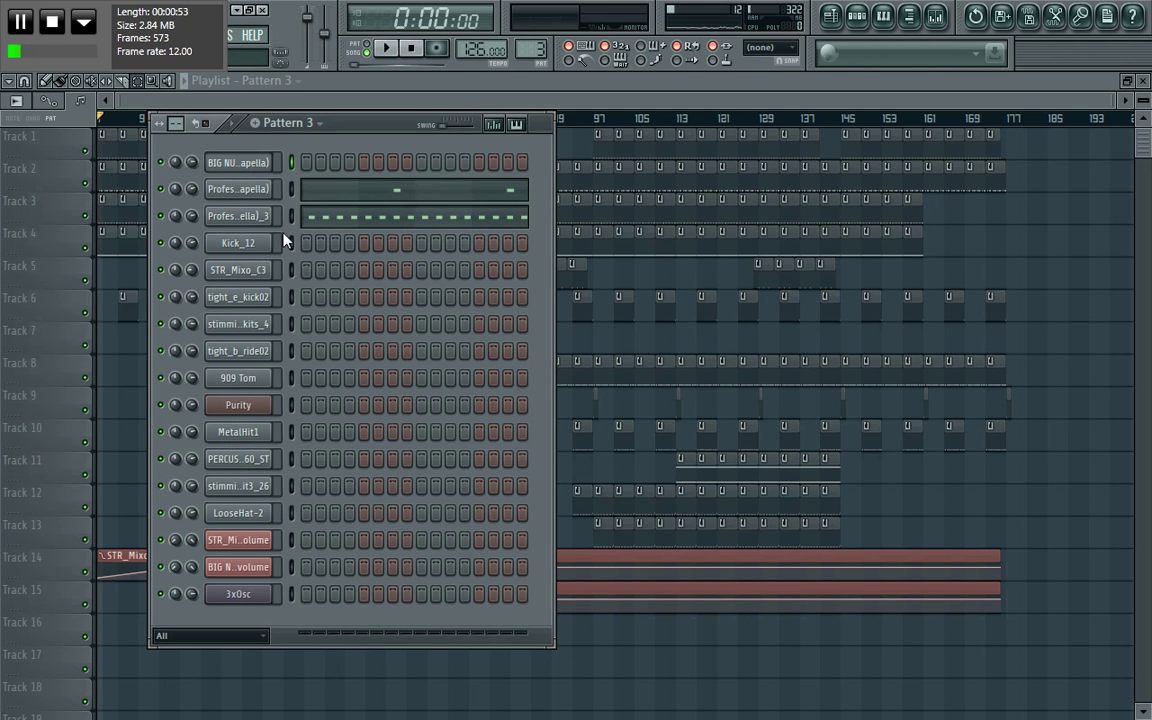
left_click(252, 244)
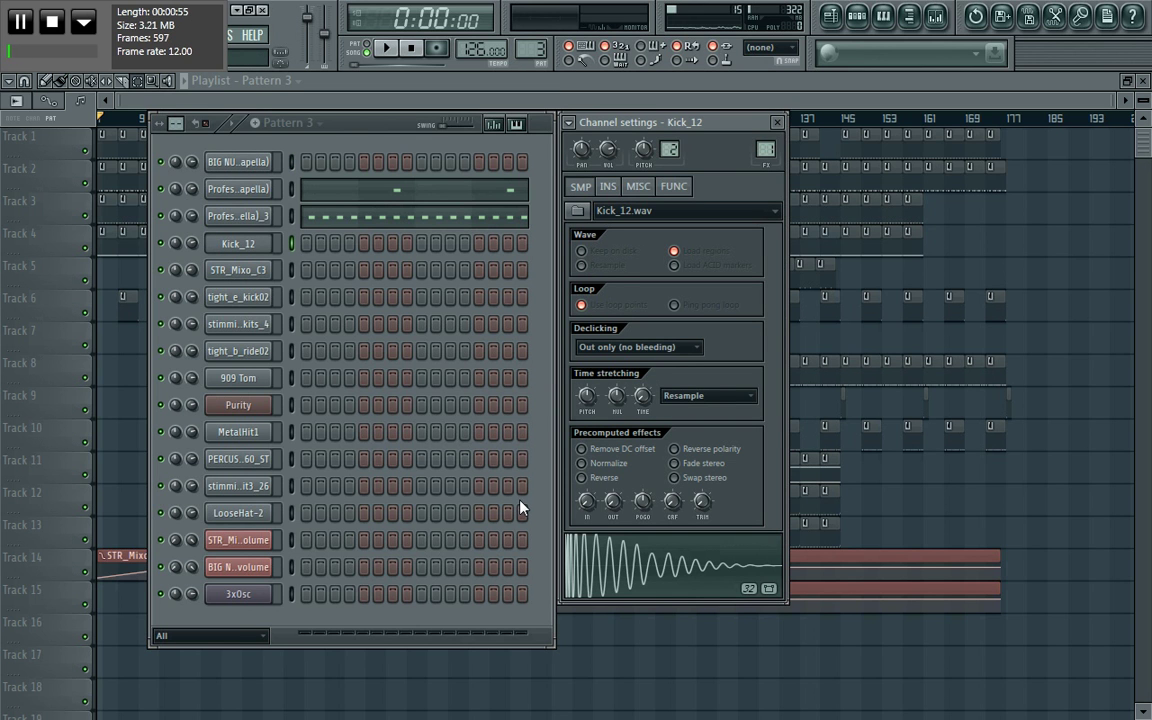
left_click(620, 580)
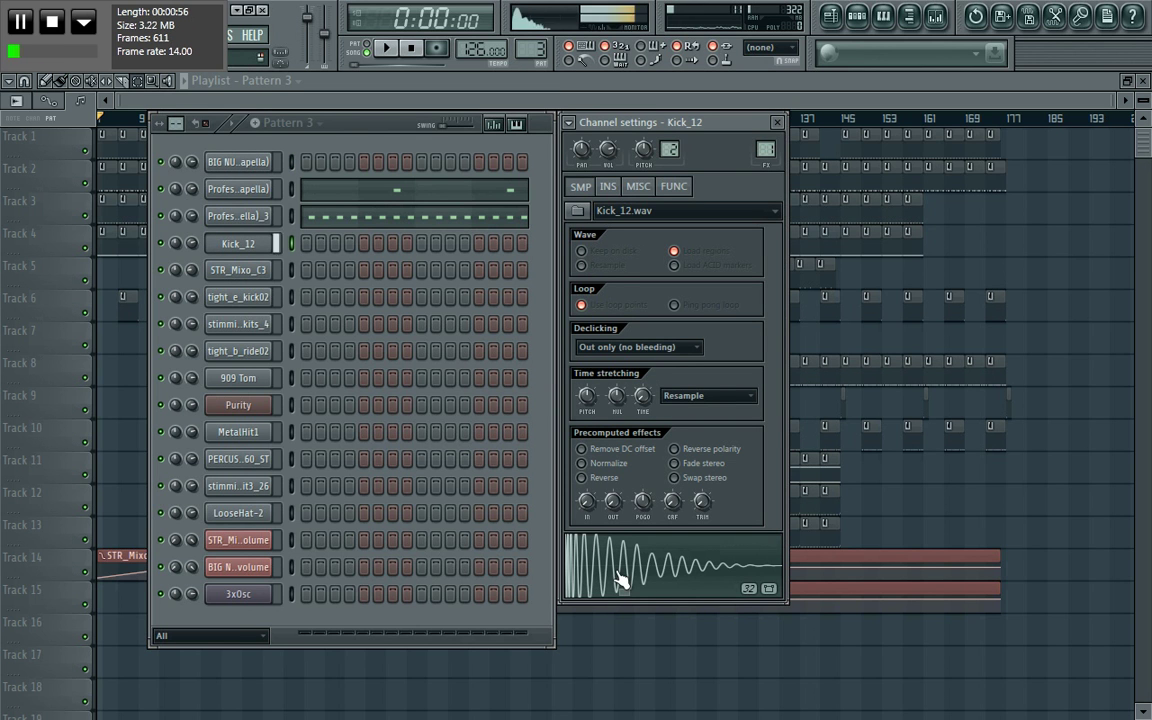
left_click(620, 580)
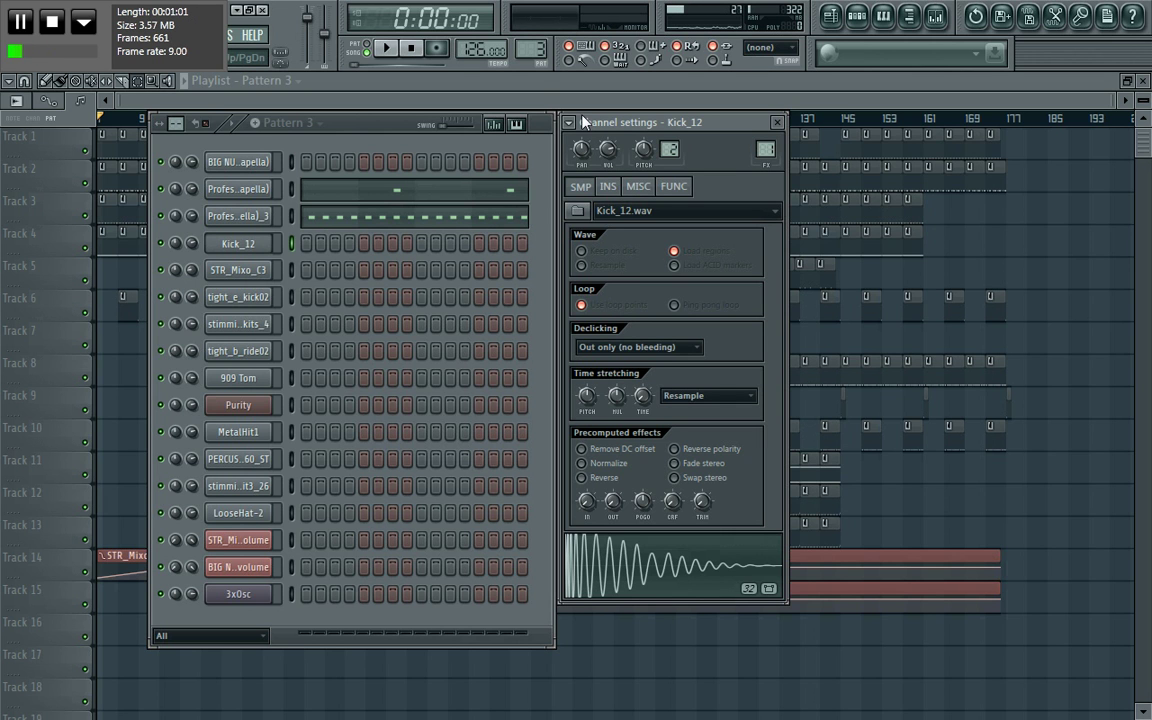
Select Pattern 1, play it briefly in pattern mode, and return to the playlist
key("1")
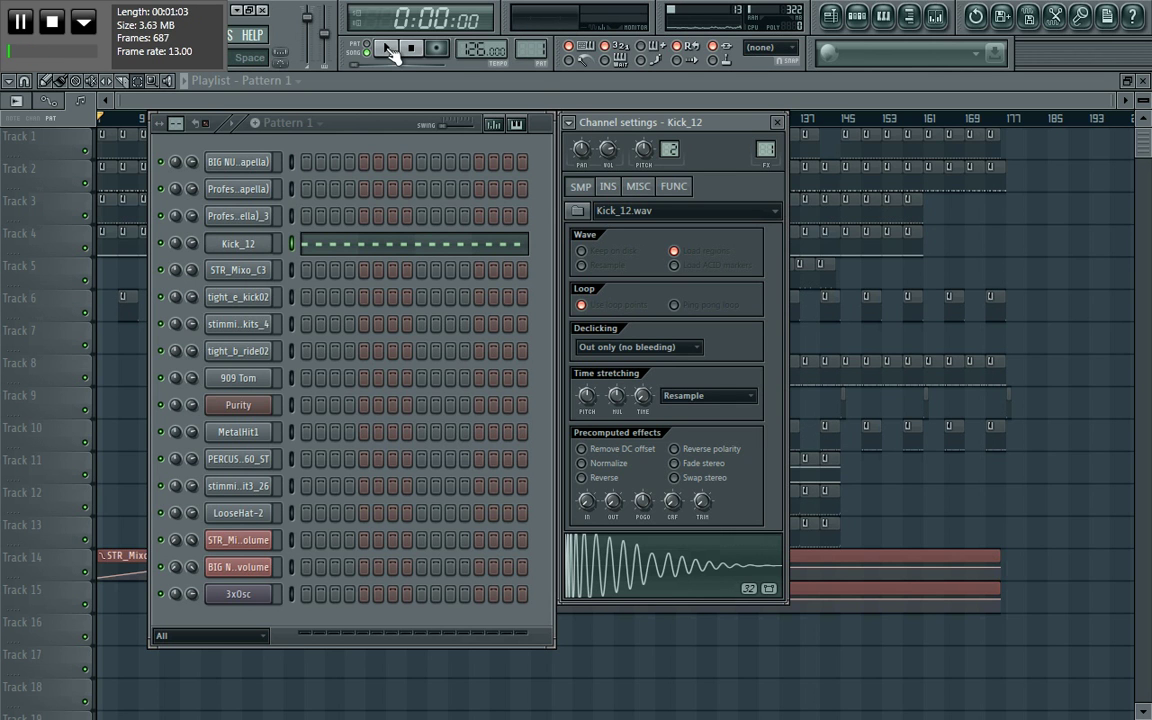
left_click(388, 49)
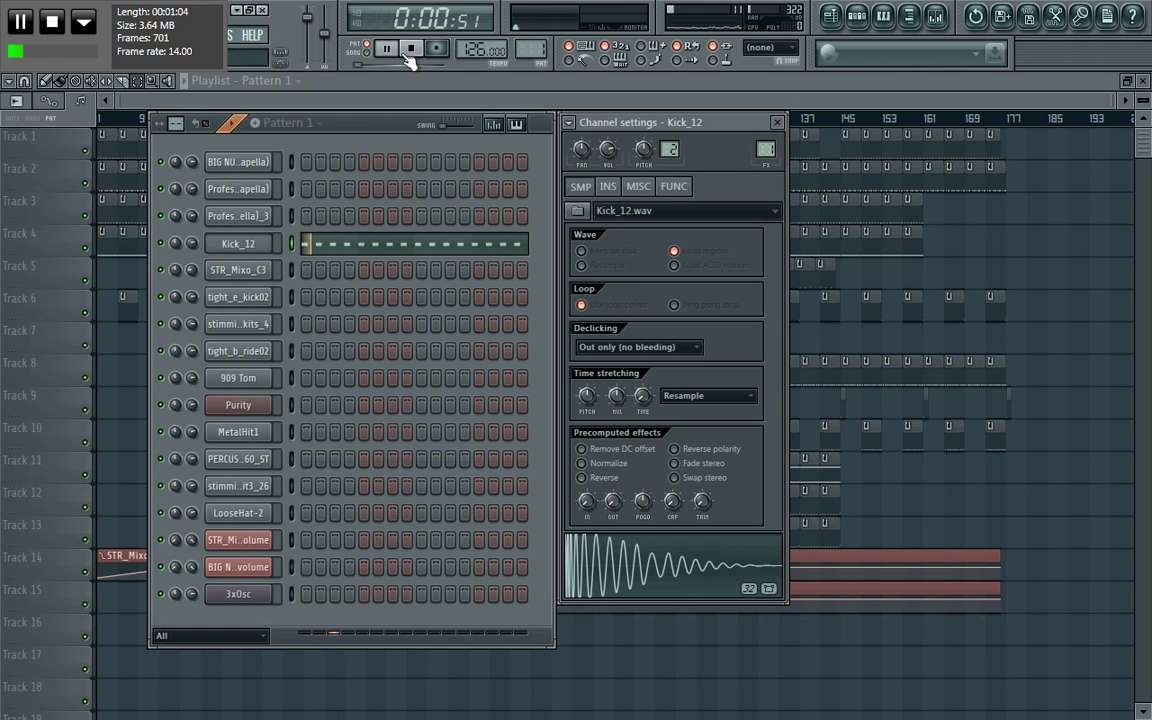
left_click(412, 50)
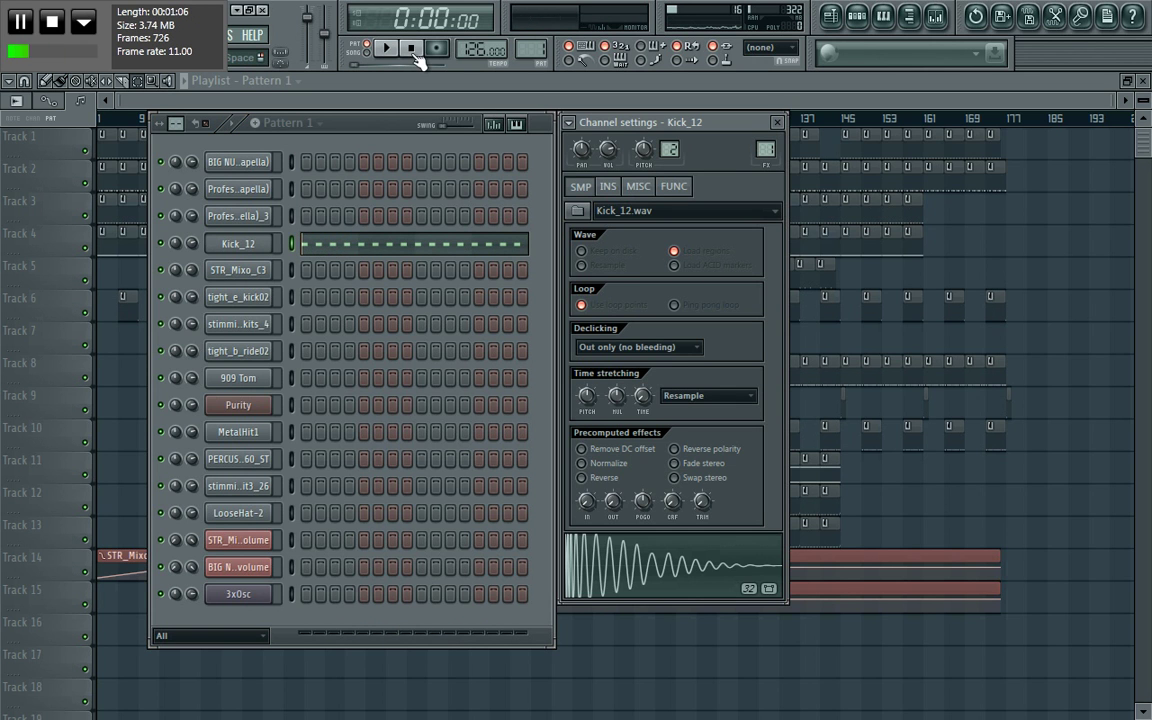
left_click(416, 88)
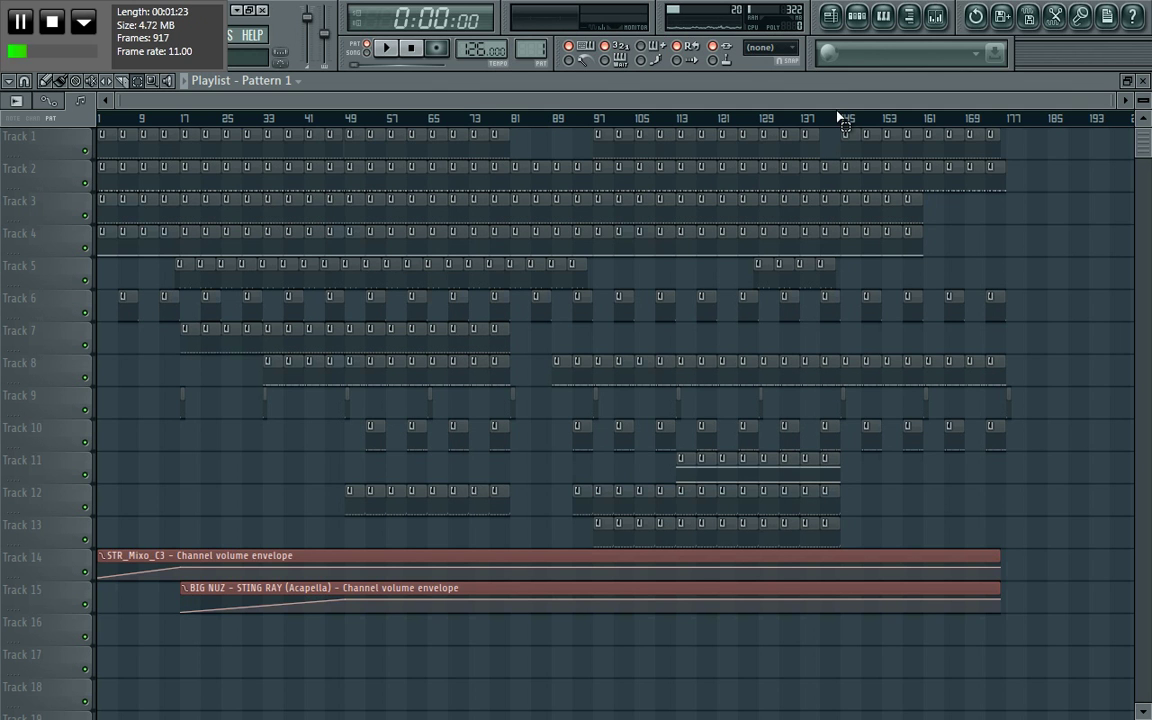
Reopen the Kick_12 channel settings alongside the step sequencer and audition Pattern 1
left_click(857, 15)
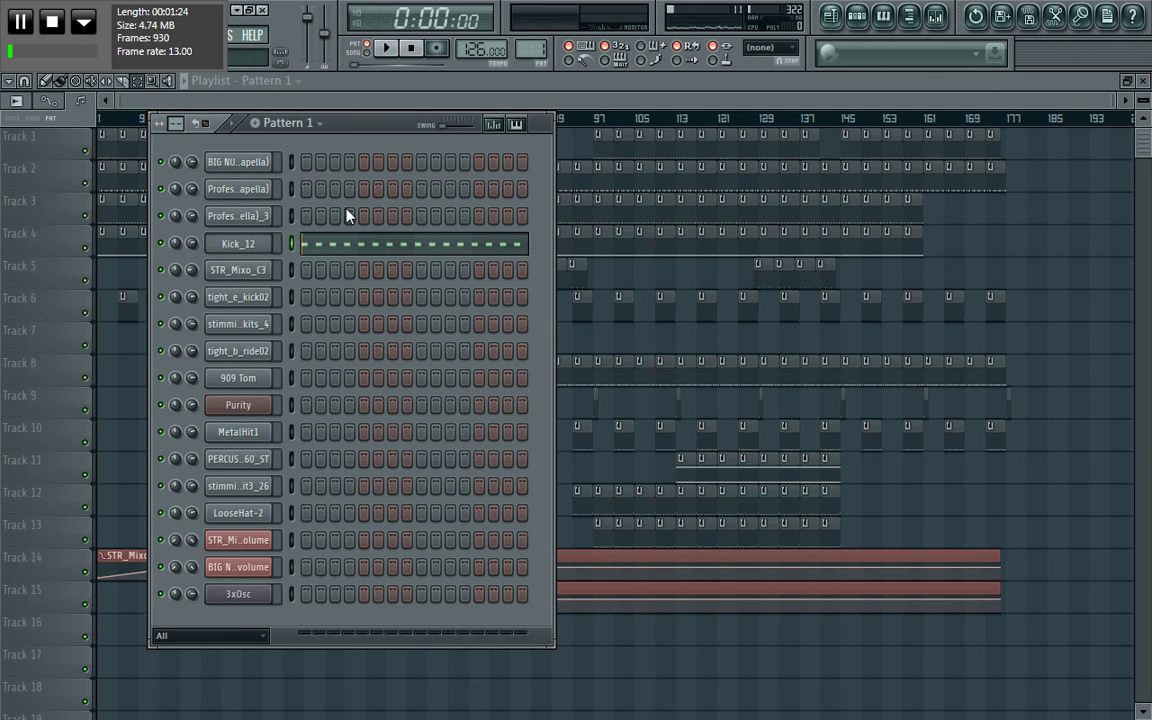
left_click(258, 244)
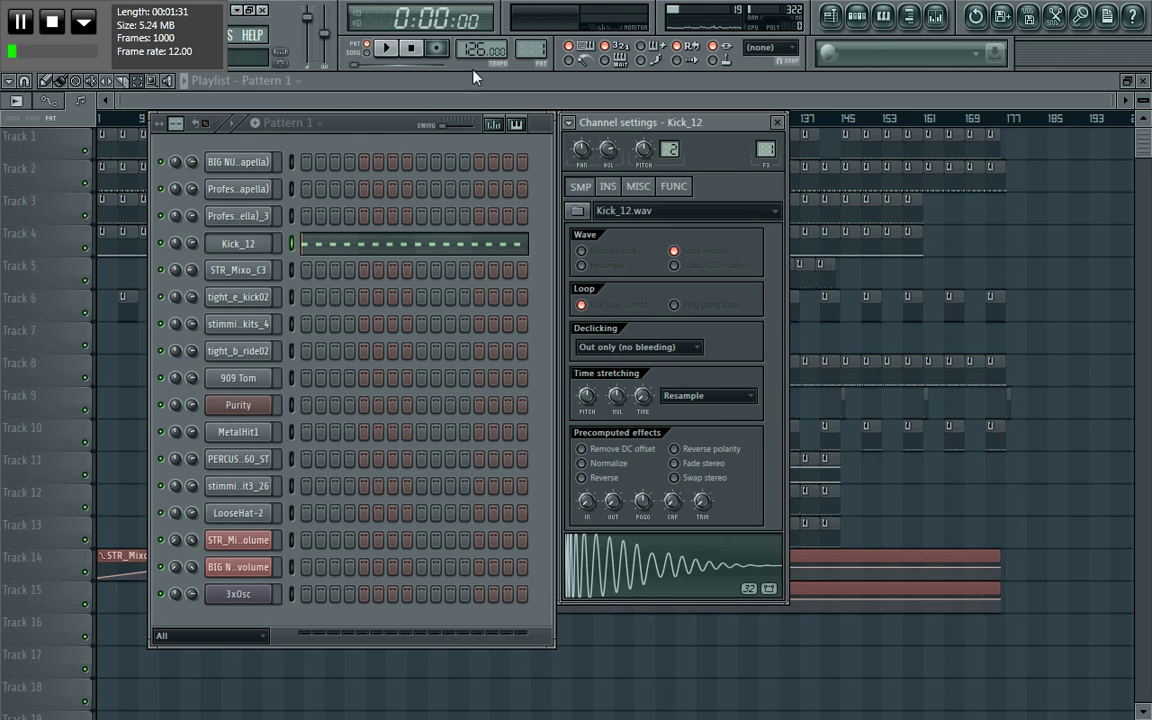
left_click(386, 48)
left_click(414, 54)
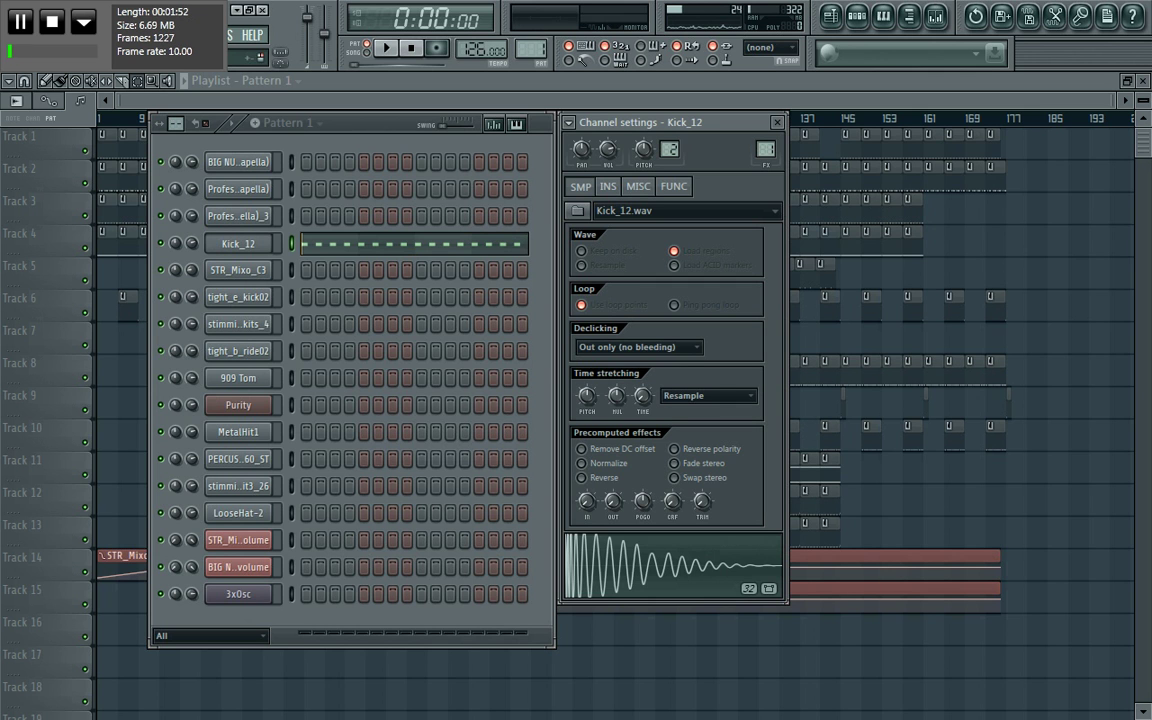
Switch the step sequencer to Pattern 2 and play it briefly
key("KP_Add")
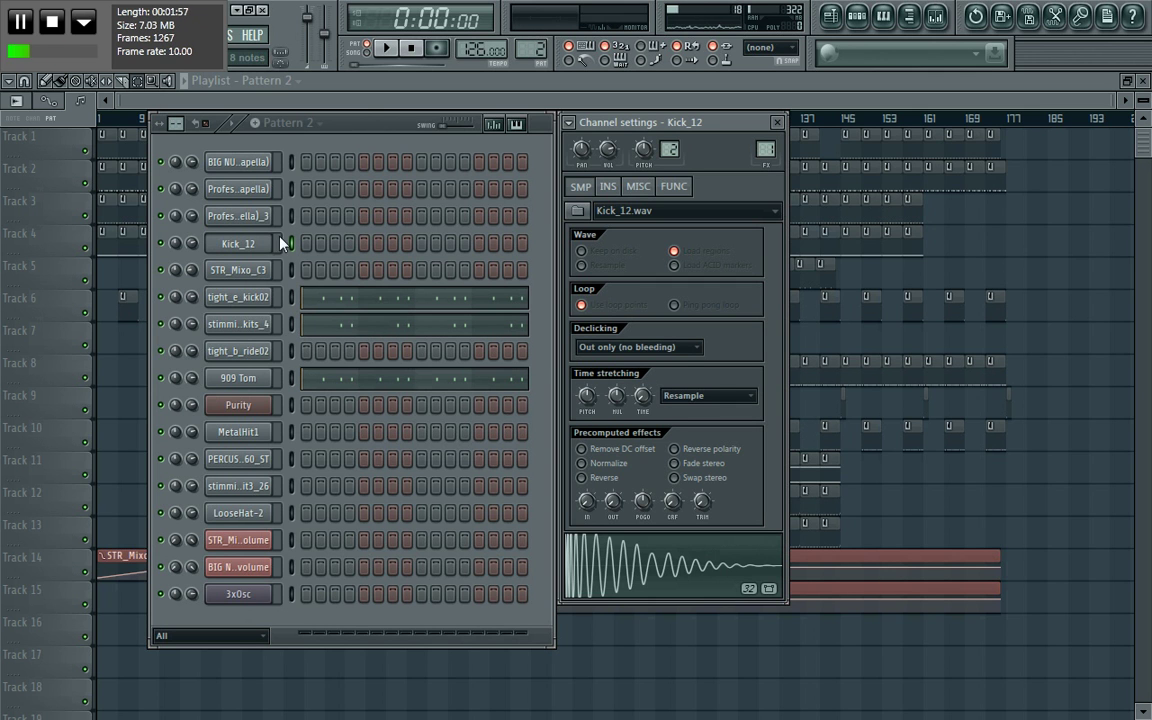
left_click(386, 47)
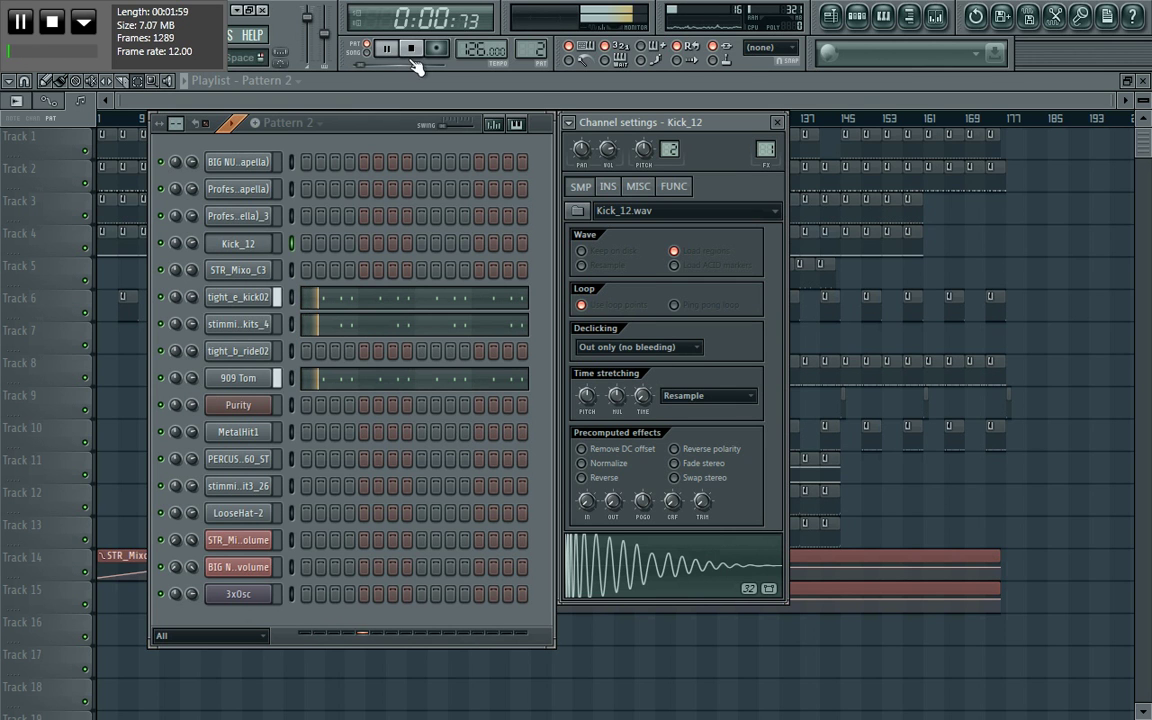
left_click(410, 48)
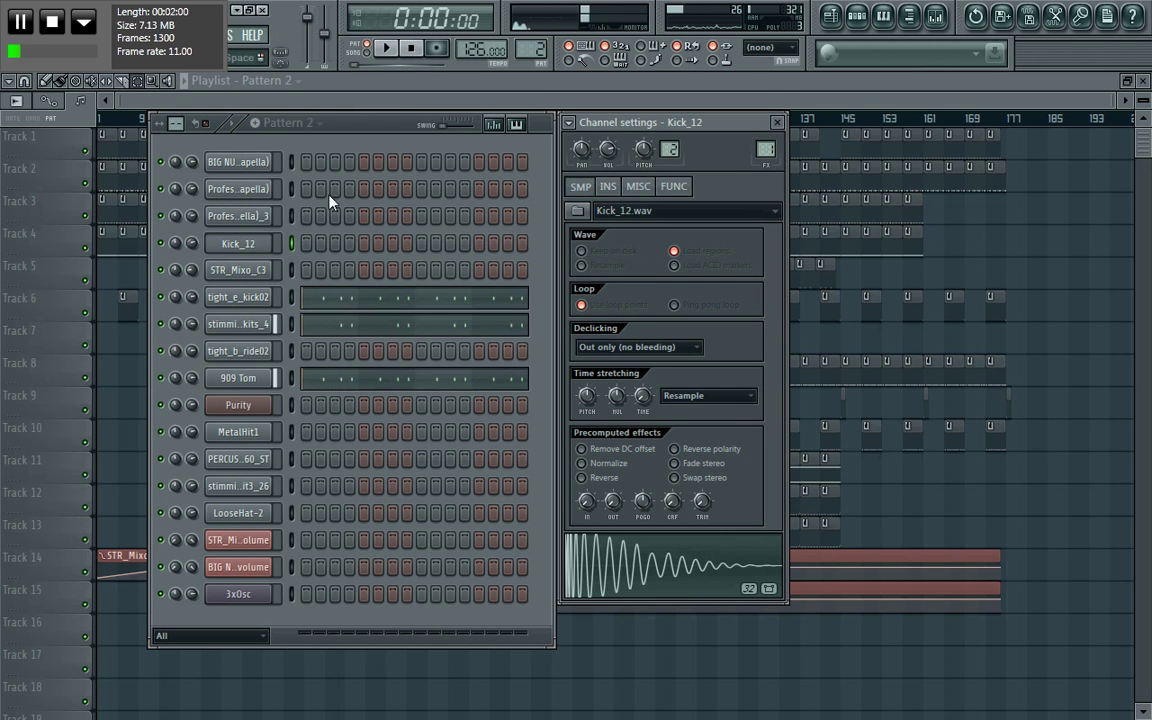
Mute the 909 Tom channel and audition Pattern 2 while viewing the tight_e_kick02 and tight_b_ride02 channel settings
left_click(166, 384)
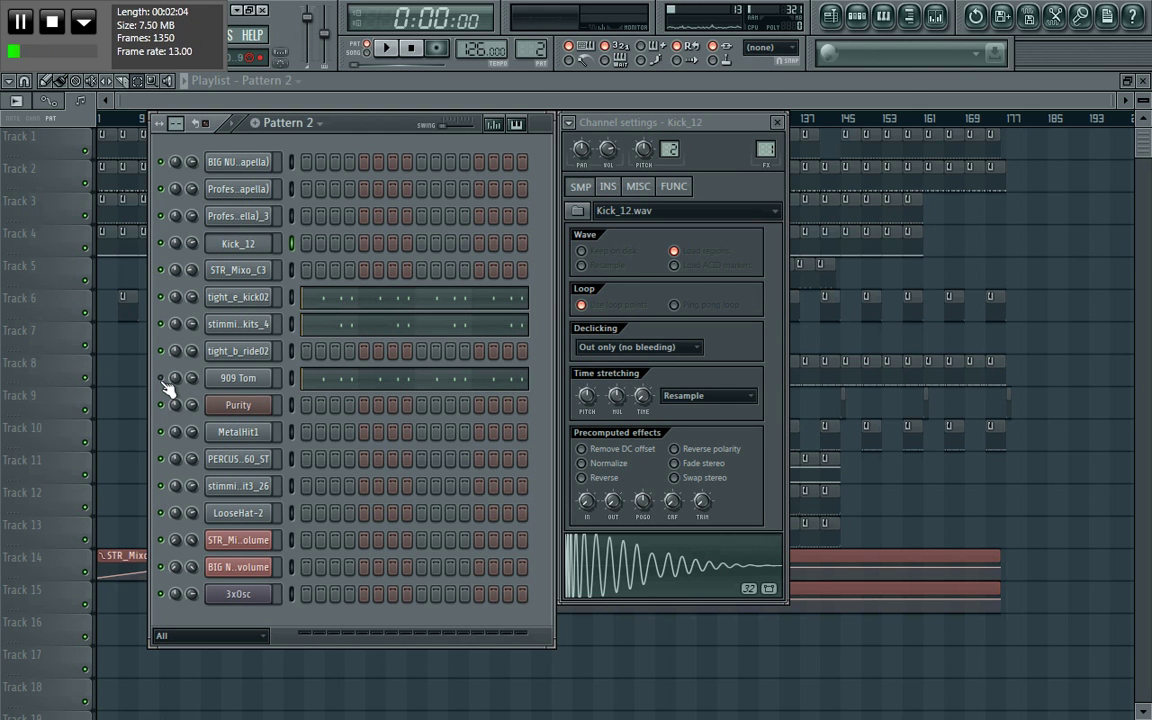
left_click(258, 298)
left_click(252, 352)
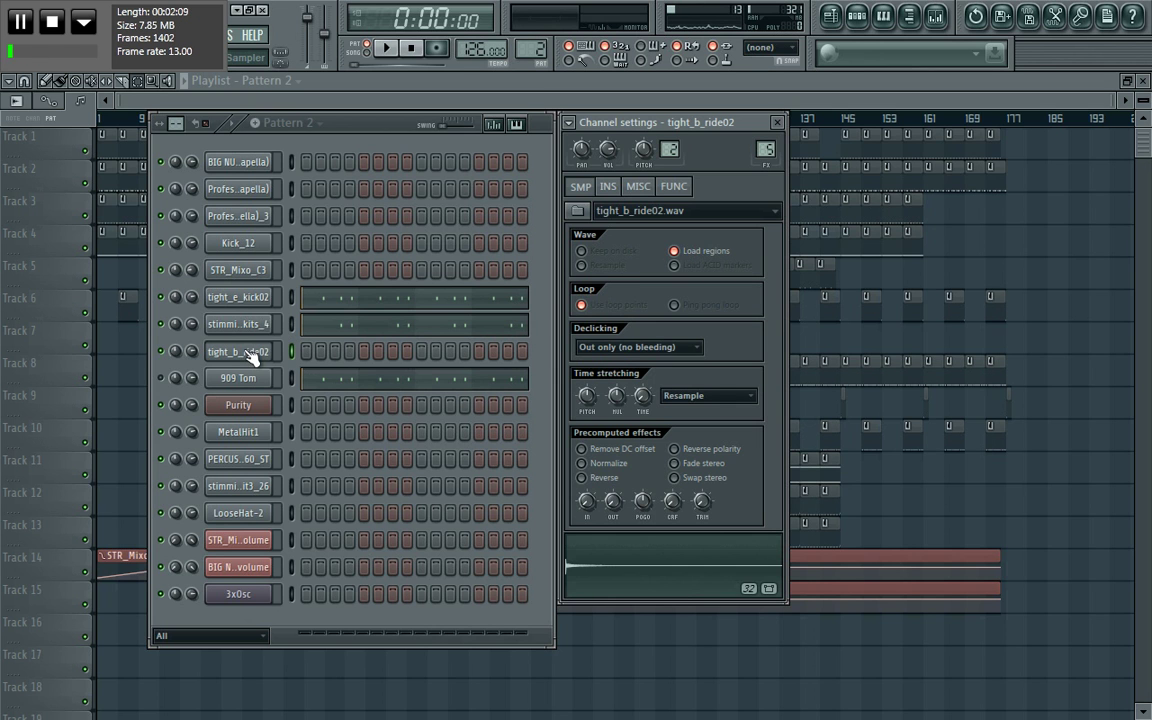
key("space")
key("space")
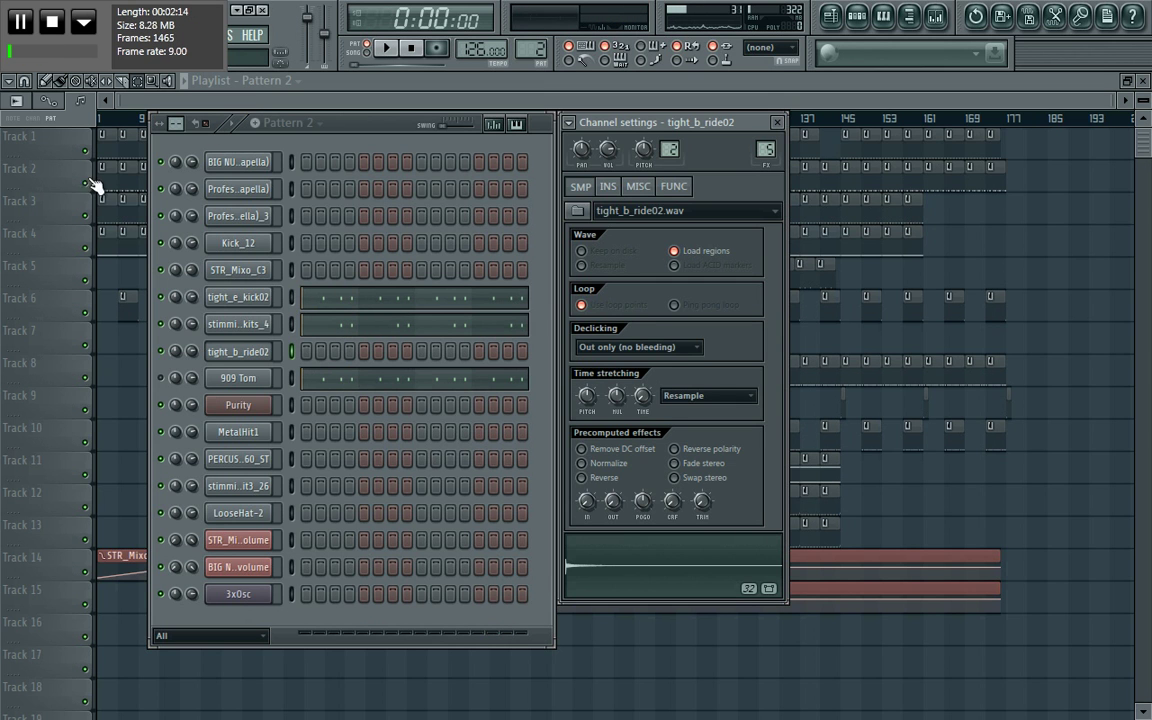
Mute playlist tracks 3 and 4 and audition the arrangement from the start in song mode
left_click(85, 247)
left_click(85, 215)
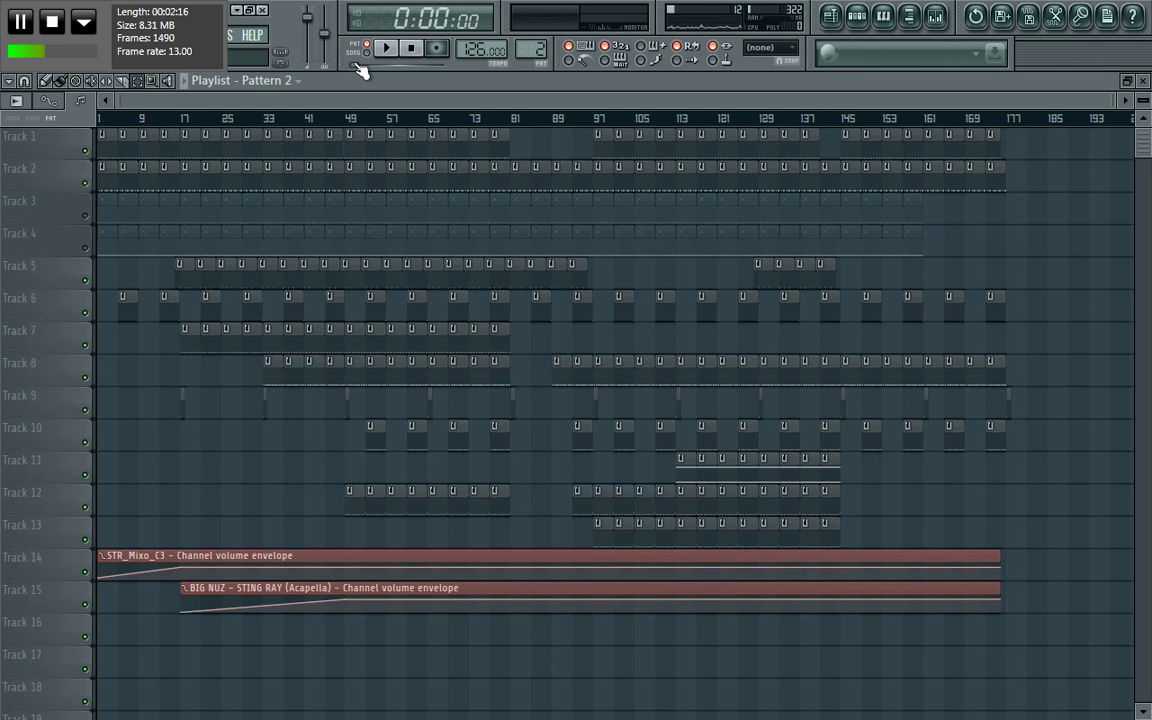
key("l")
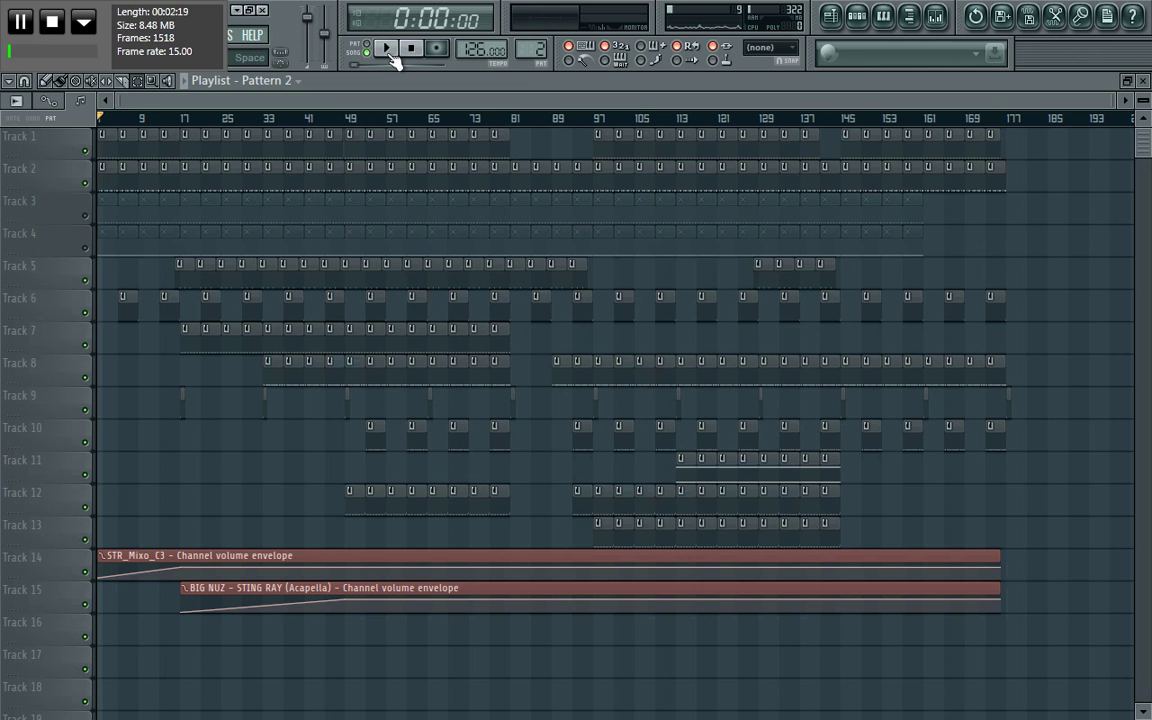
left_click(388, 50)
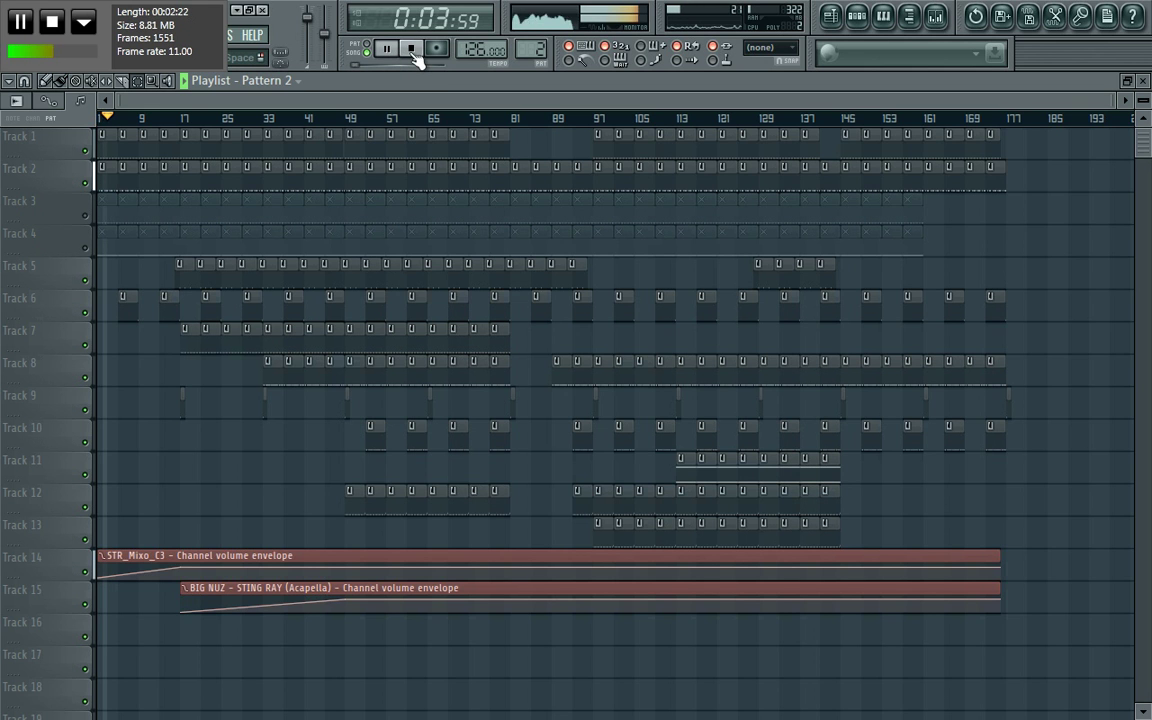
left_click(410, 49)
Play the song briefly with the Pattern 2 step sequencer open to see which channels trigger
left_click(857, 15)
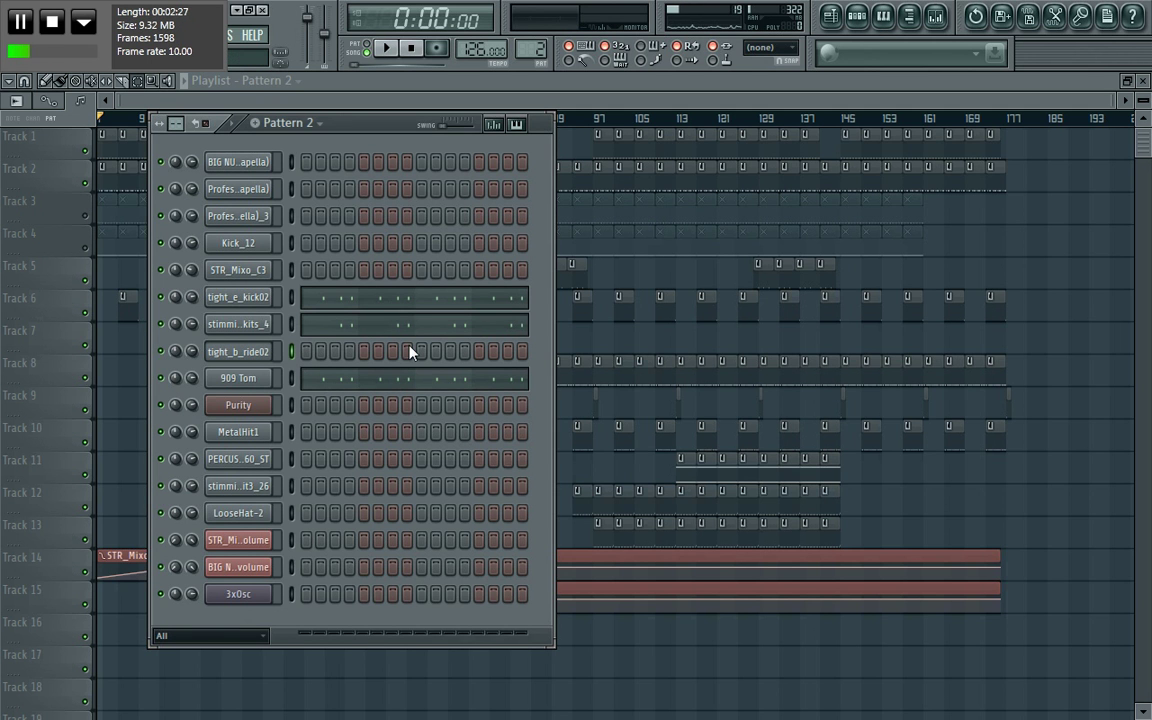
left_click(387, 49)
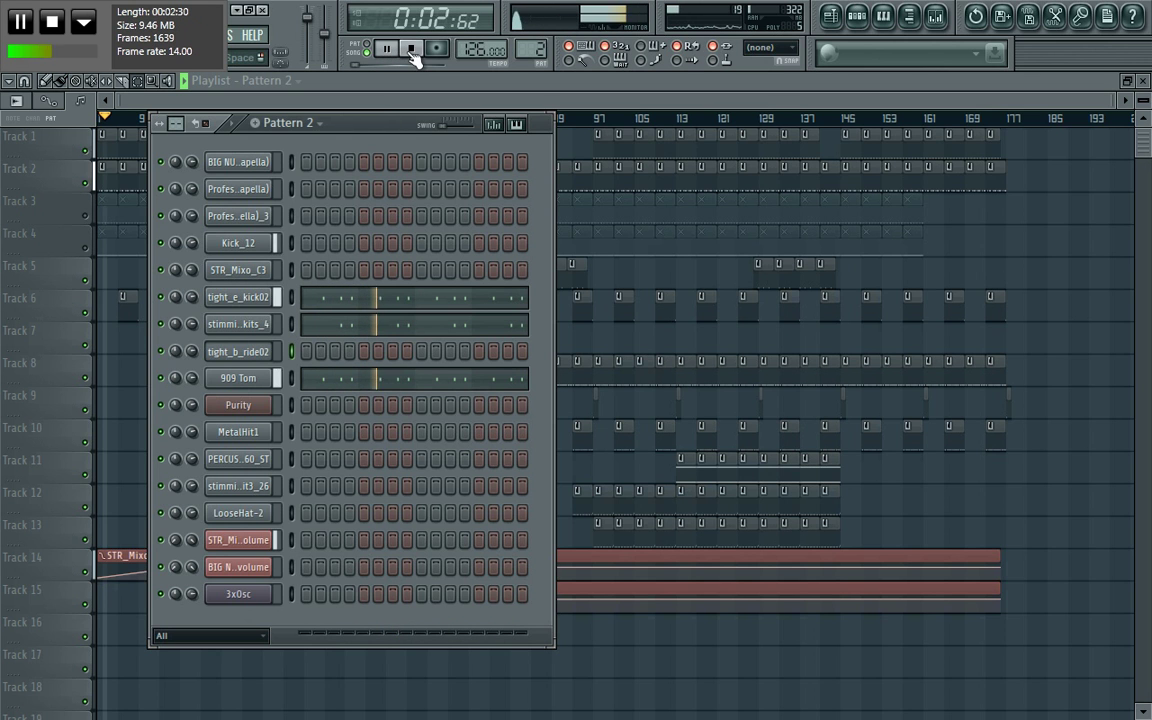
left_click(411, 53)
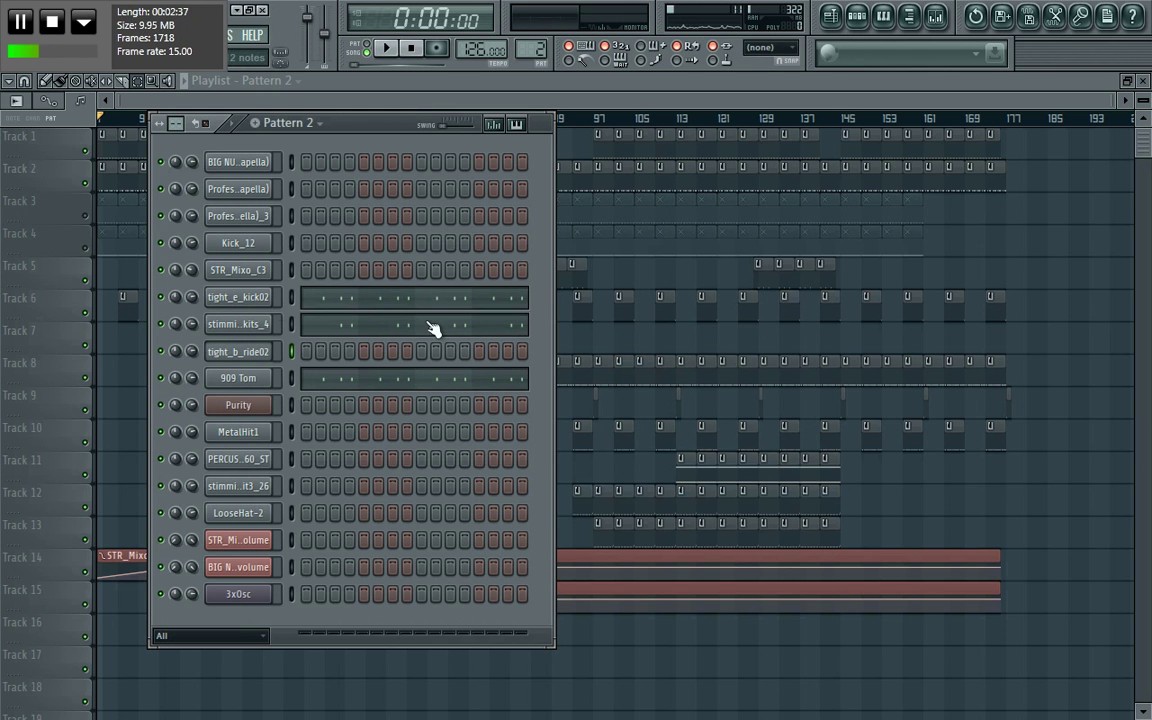
Examine all the tight_e_kick02 notes of Pattern 2 in the piano roll, and bring the step sequencer back
left_click(387, 299)
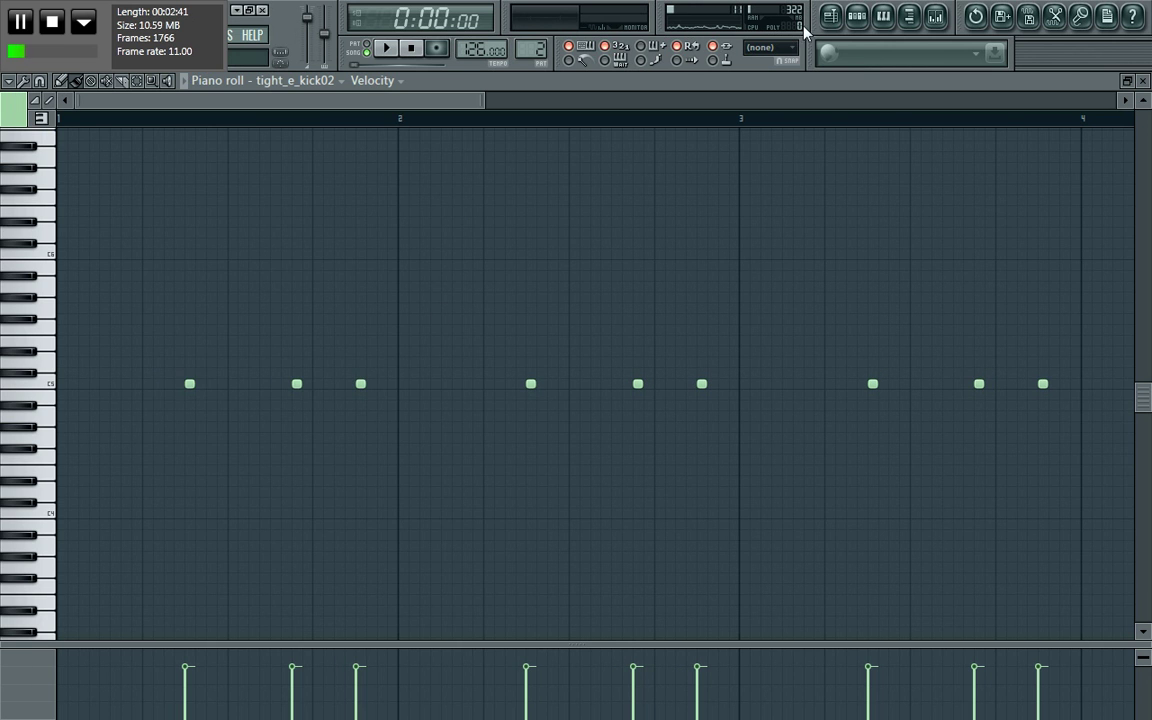
left_click(857, 15)
left_click_drag(480, 100, 1055, 140)
left_click(857, 15)
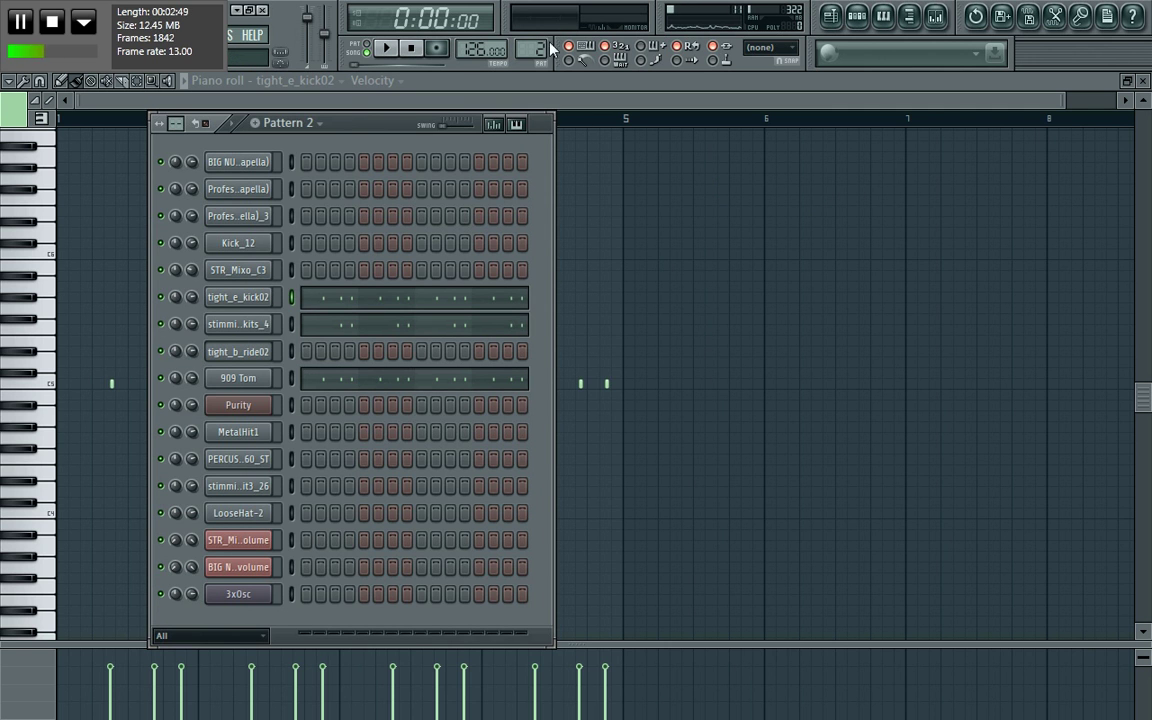
Go back to Pattern 1 and audition it, first in song mode and again in pattern mode
key("KP_Subtract")
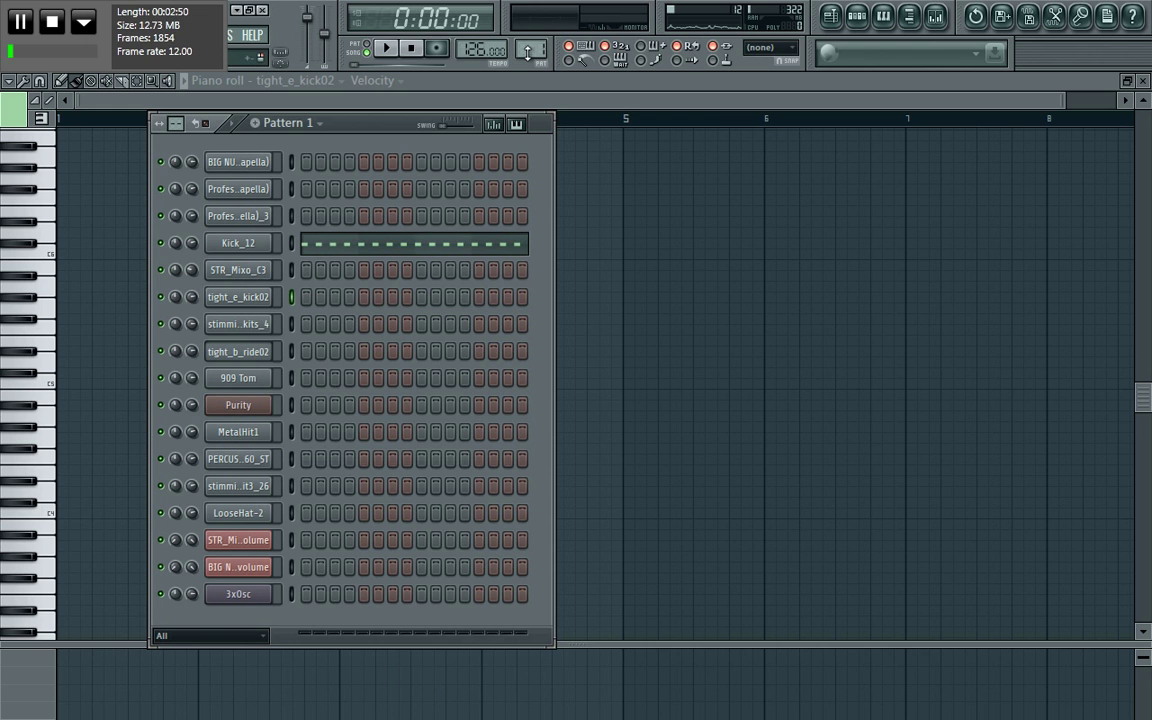
left_click(386, 48)
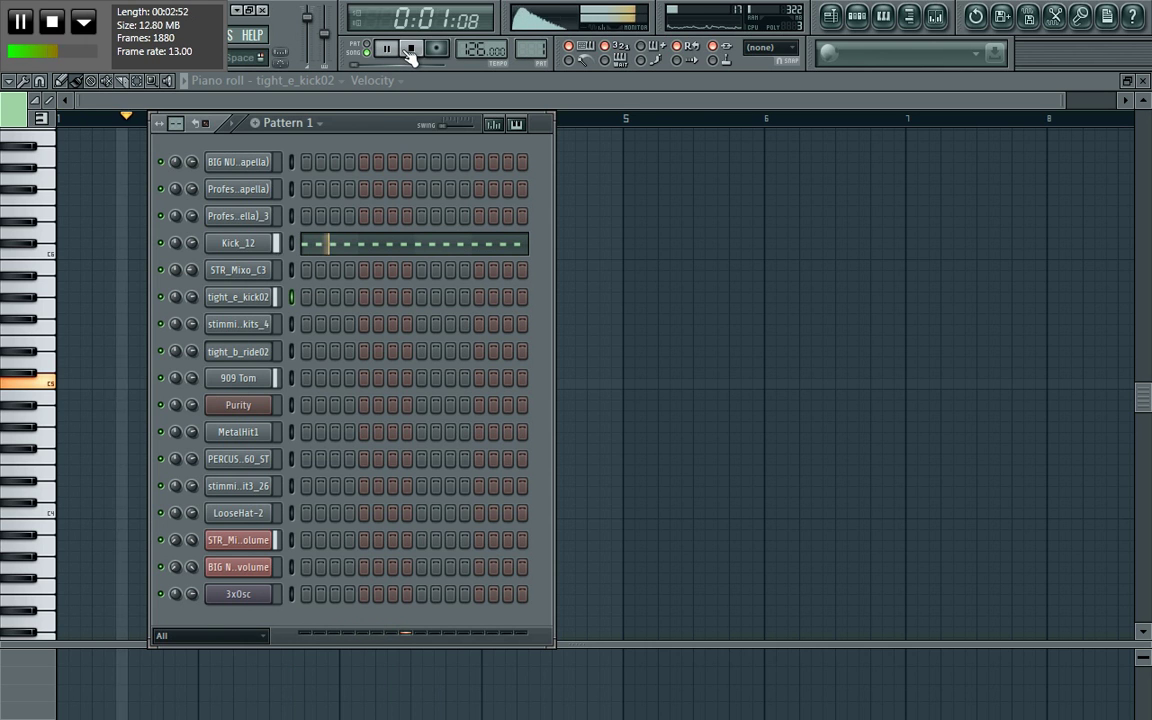
left_click(410, 48)
left_click(386, 49)
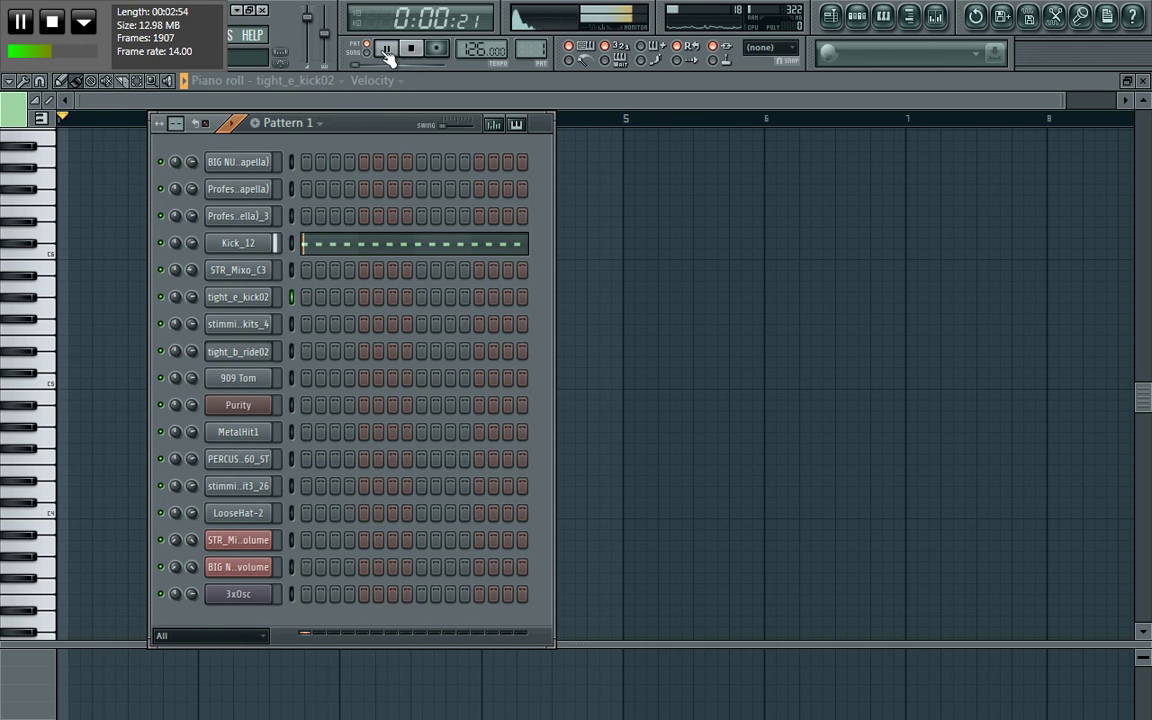
left_click(411, 50)
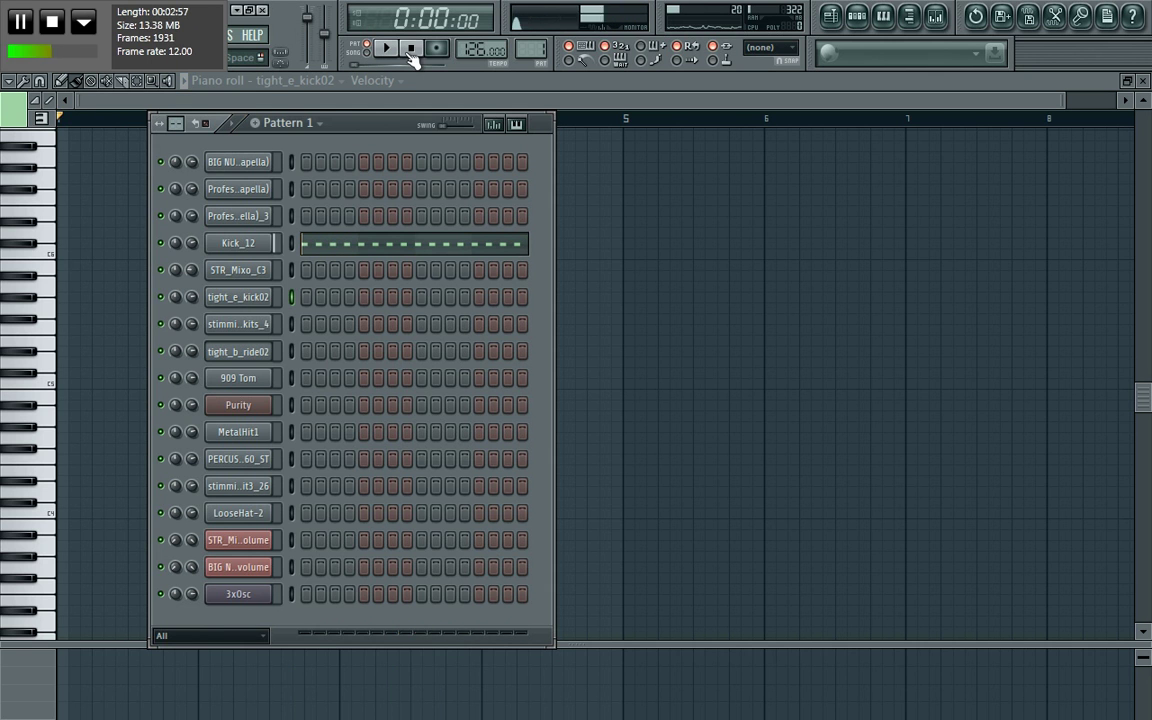
Return to the playlist and unmute track 3
left_click(830, 17)
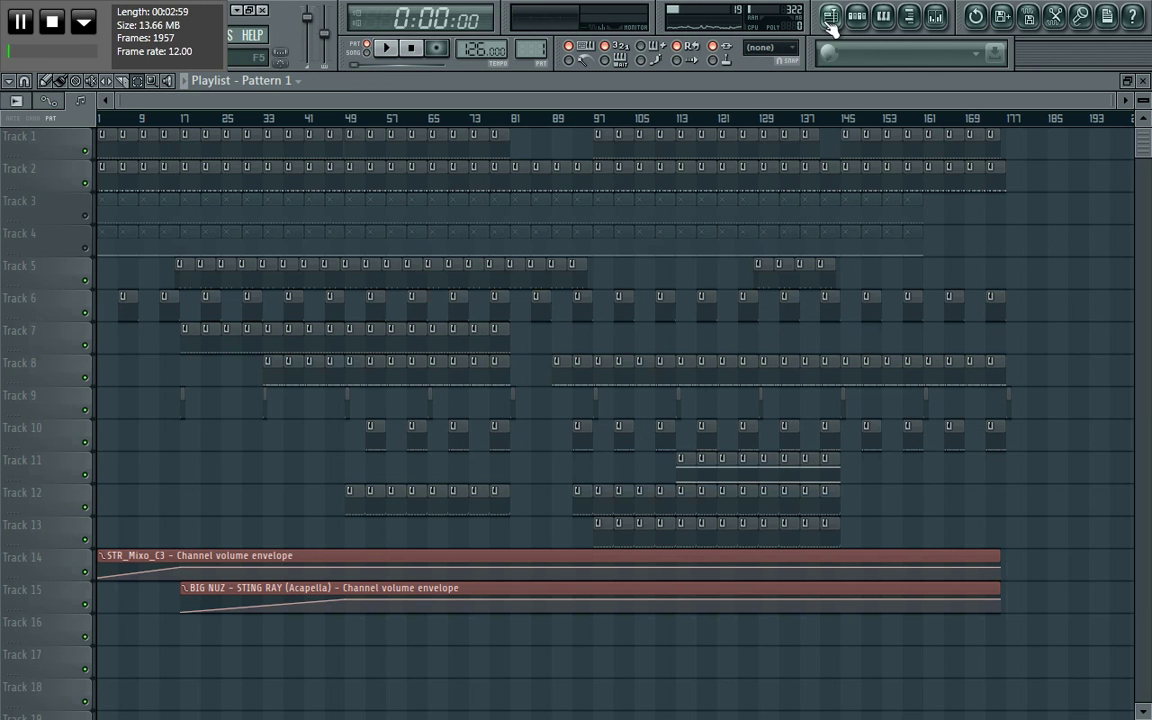
left_click(86, 216)
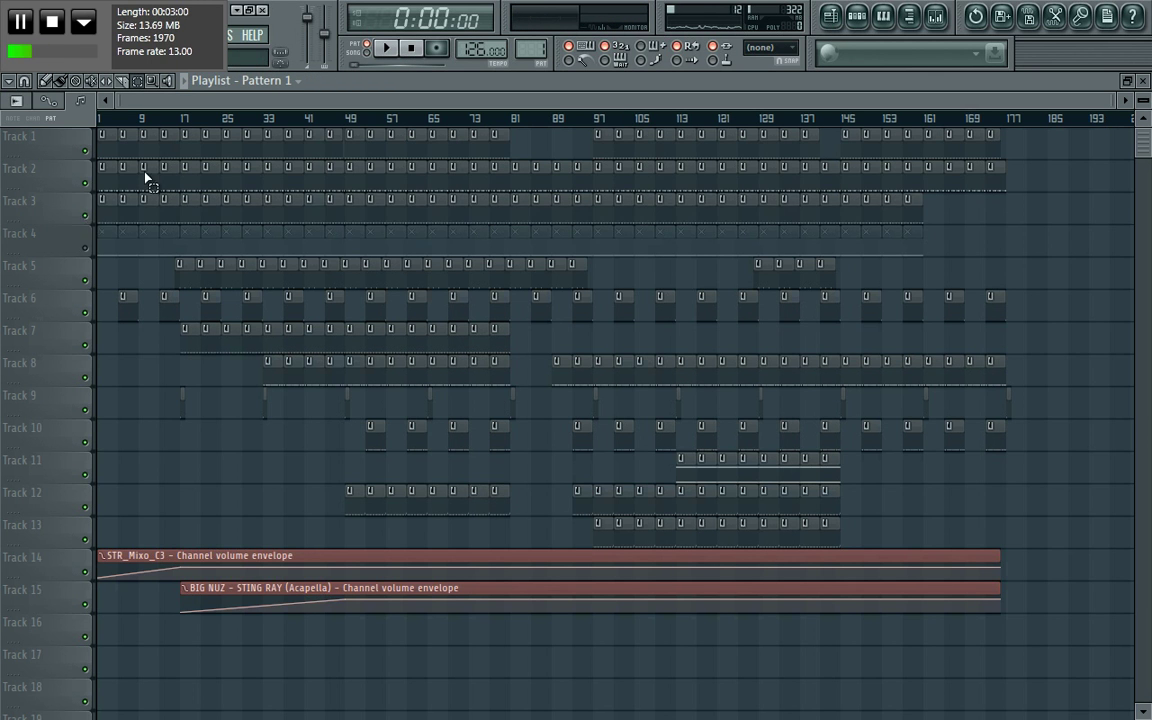
Show Pattern 3 in the step sequencer and open the channel settings of the BIG NUZ - STING RAY acapella
left_click(857, 17)
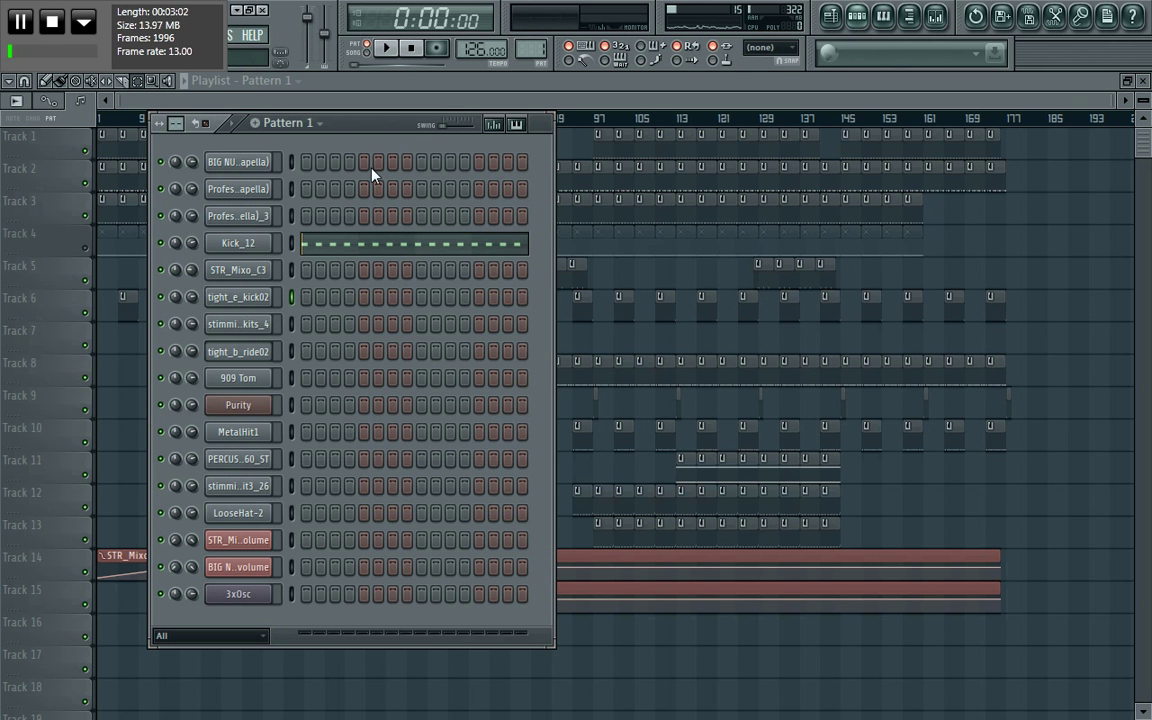
scroll(534, 48, "up", 2)
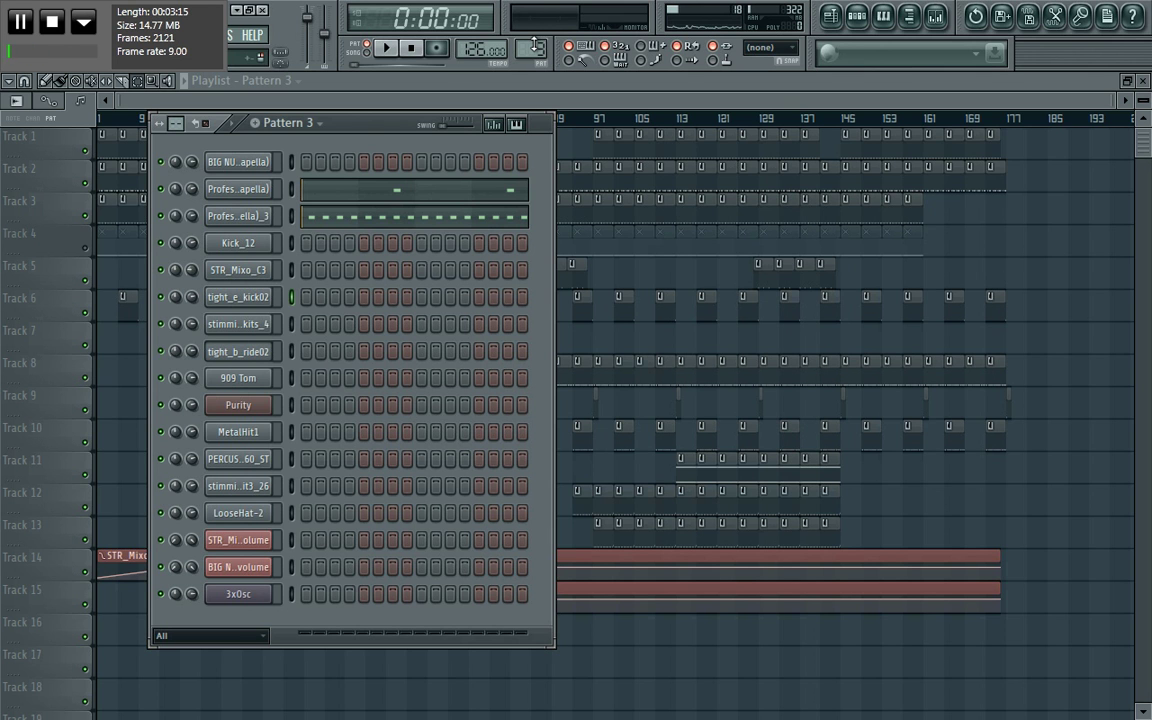
left_click_drag(361, 131, 524, 137)
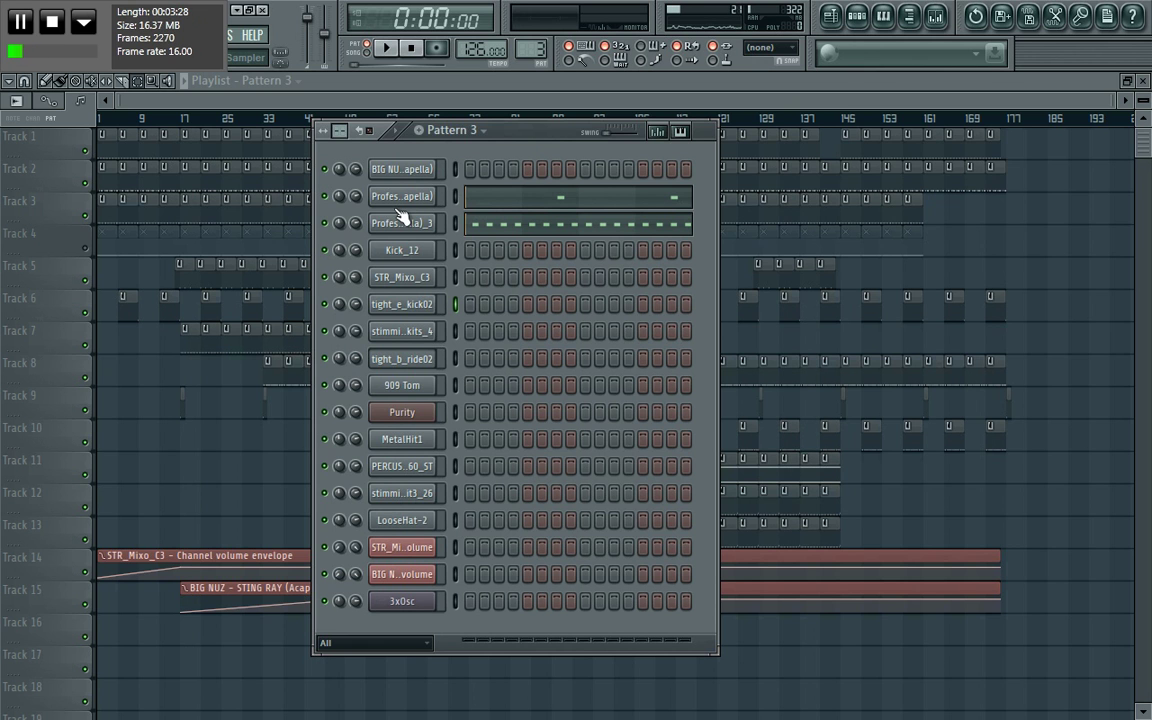
left_click(392, 176)
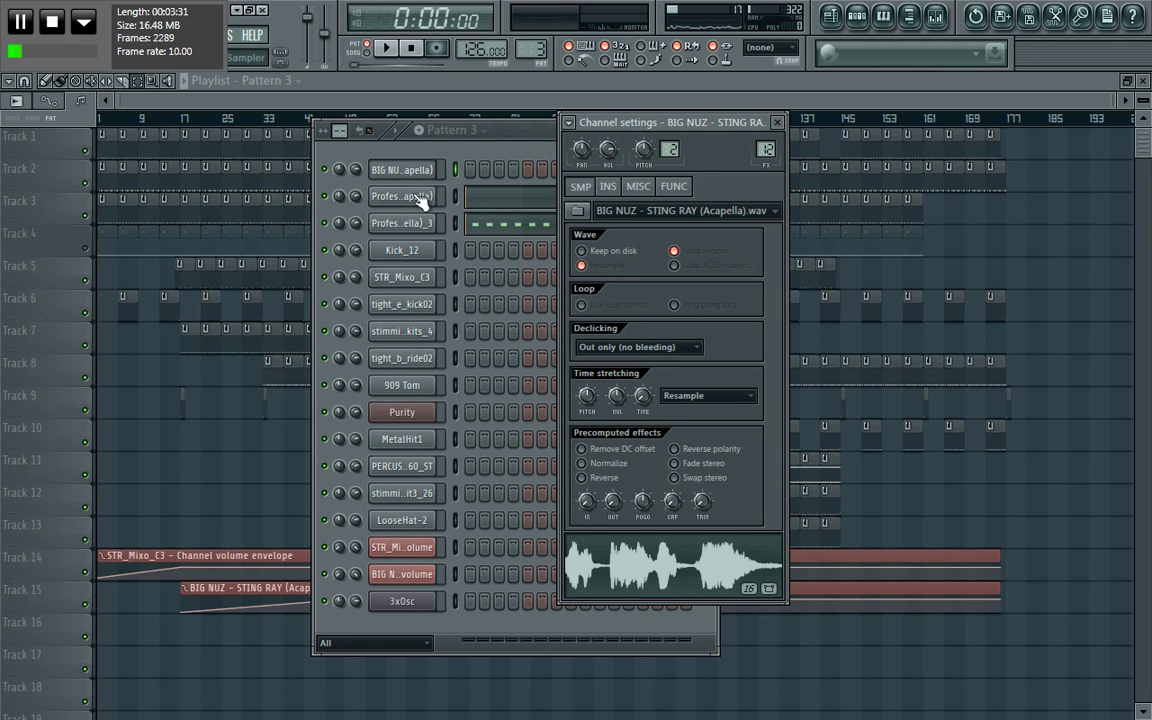
View the channel settings of Professor - Imoto (Acapella) and of Professor - Imoto (Acapella)_3 in turn
left_click(381, 195)
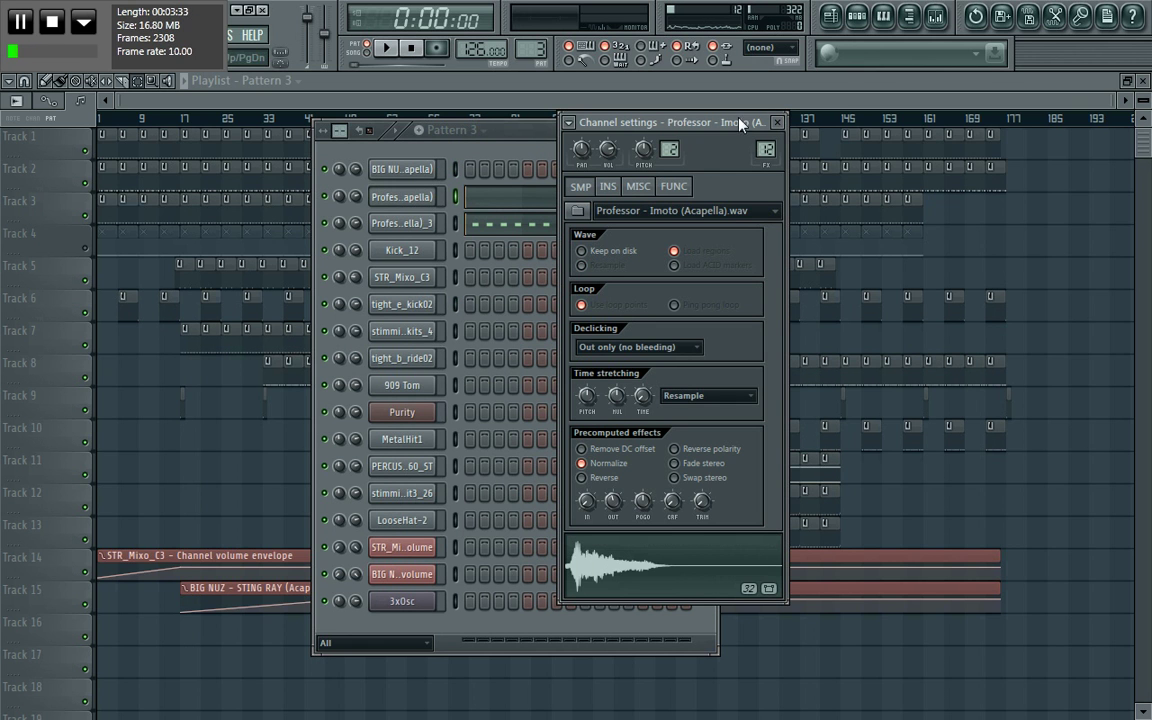
left_click(777, 122)
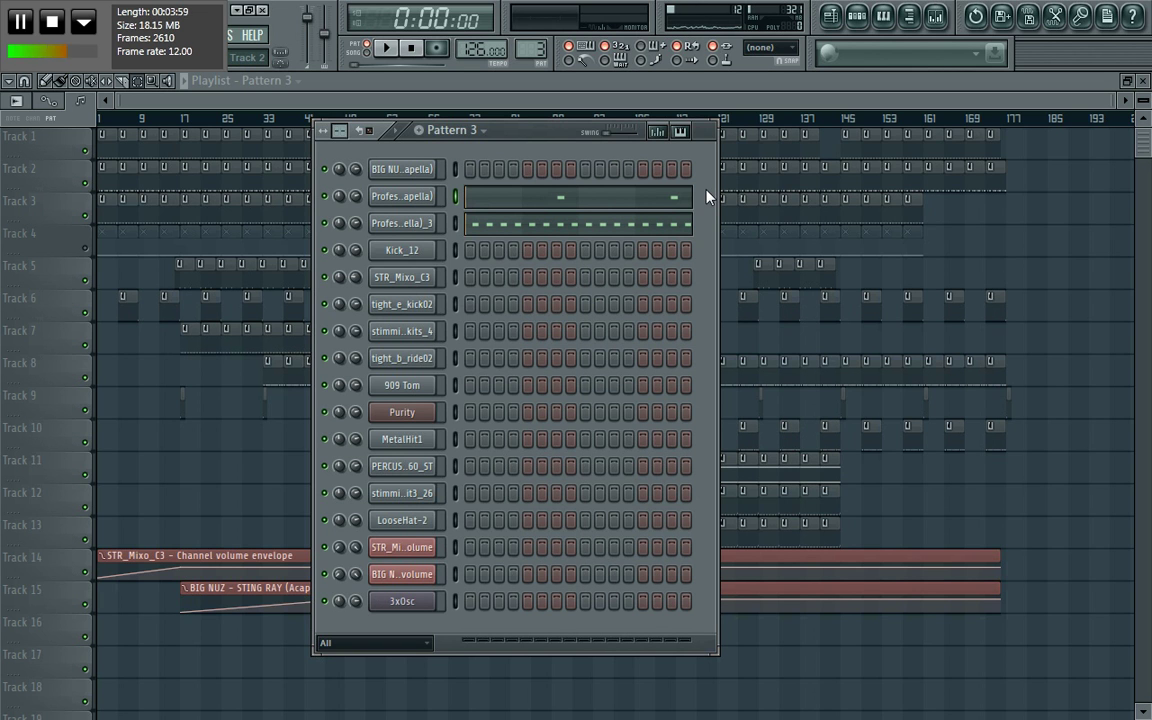
left_click(415, 224)
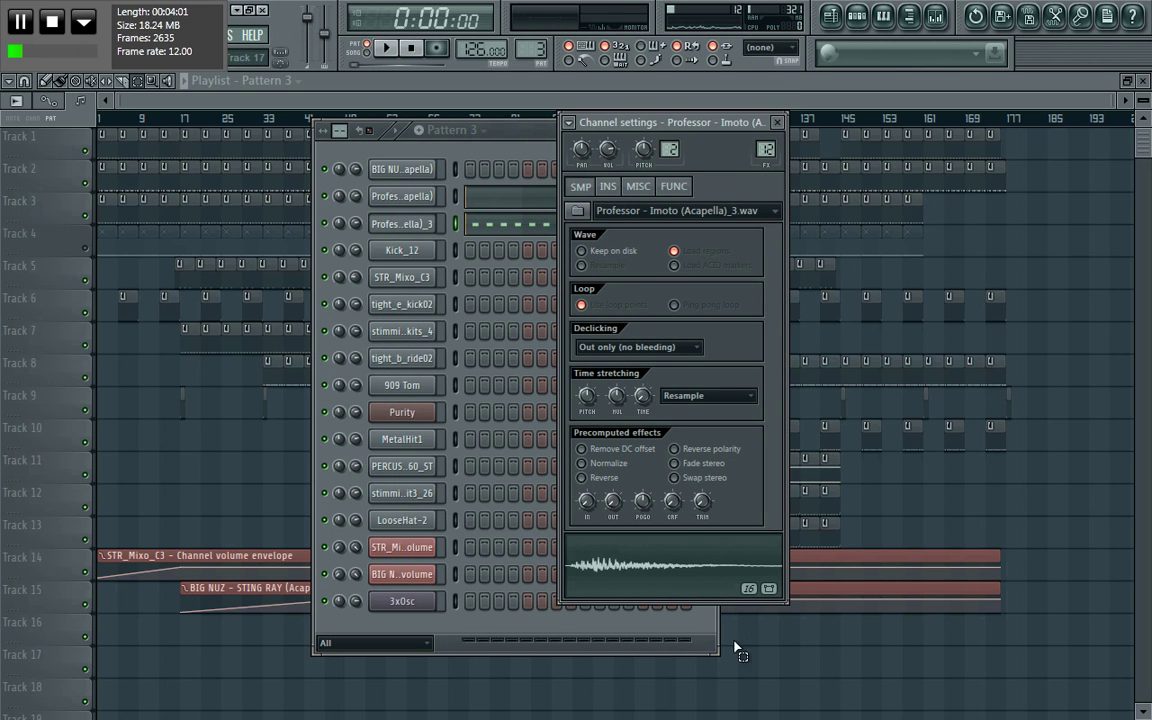
left_click(663, 584)
Bring the step sequencer to the front, play Pattern 3 briefly in pattern mode, and stop playback
left_click(404, 139)
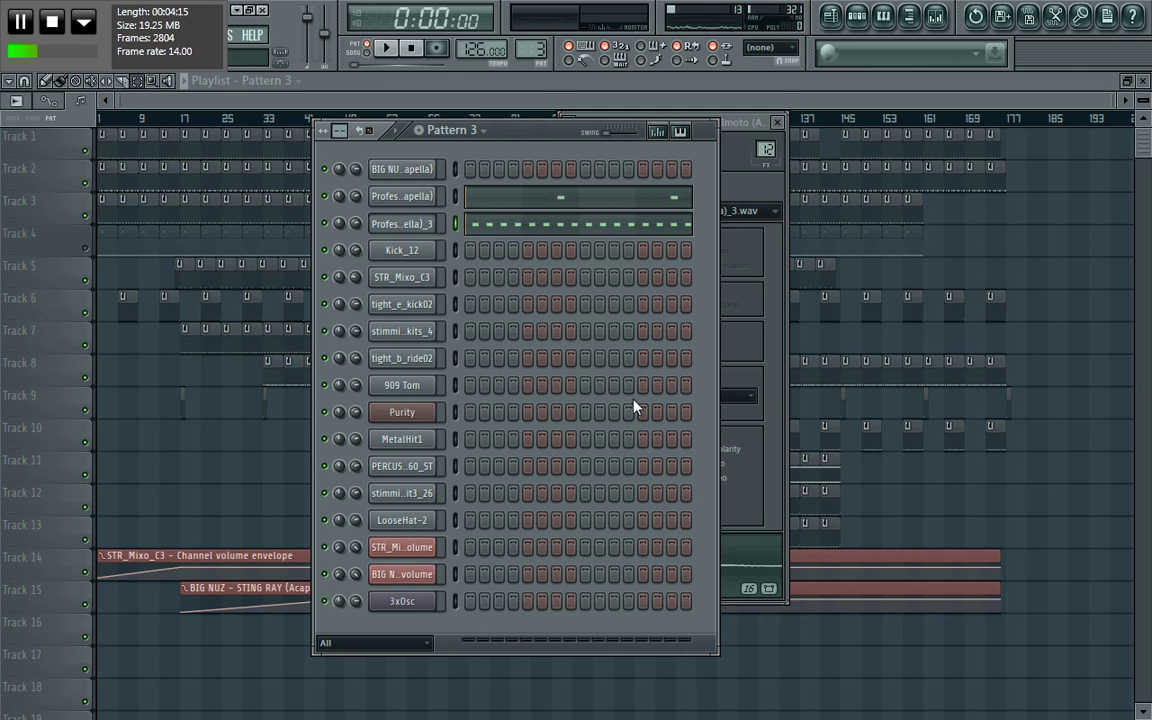
left_click(388, 50)
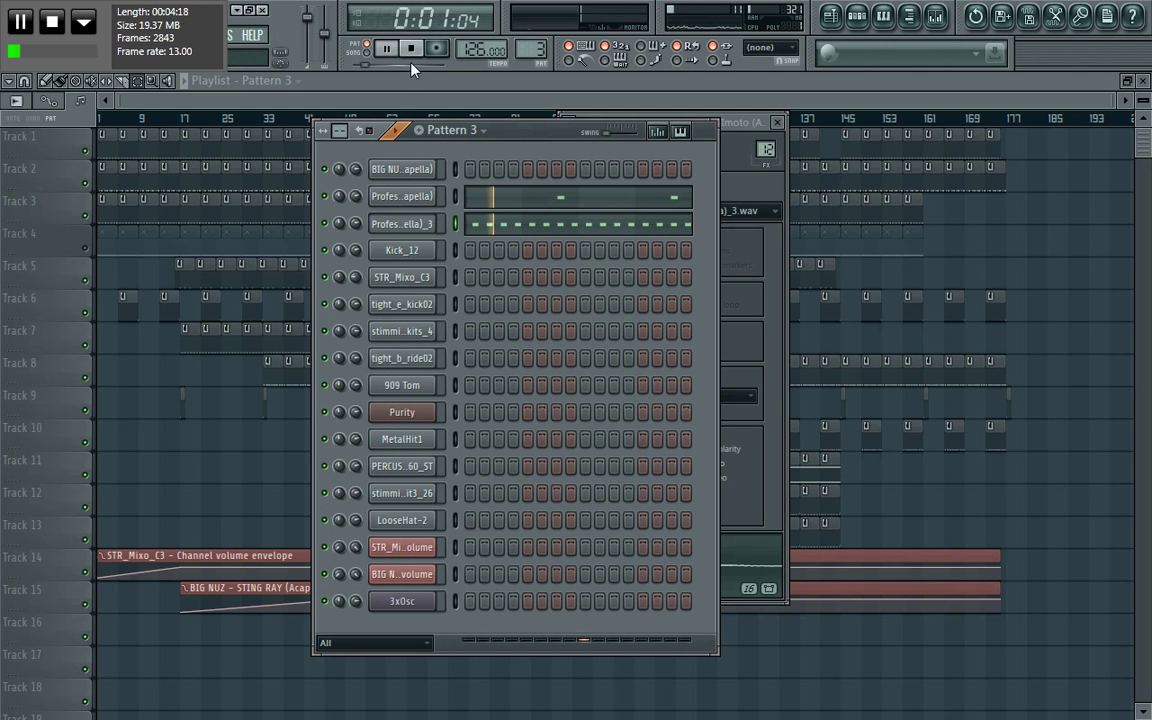
left_click(413, 50)
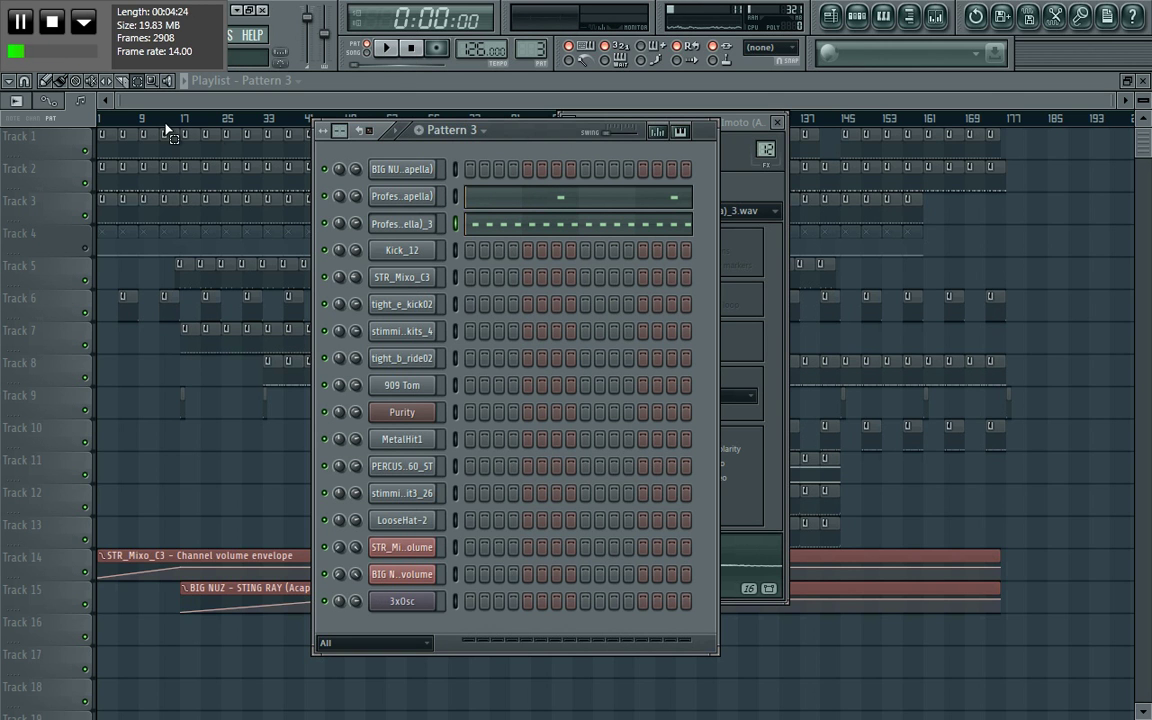
Audition the Professor - Imoto (Acapella) and Professor - Imoto (Acapella)_3 samples alternately several times, and go back to the step sequencer
left_click(401, 196)
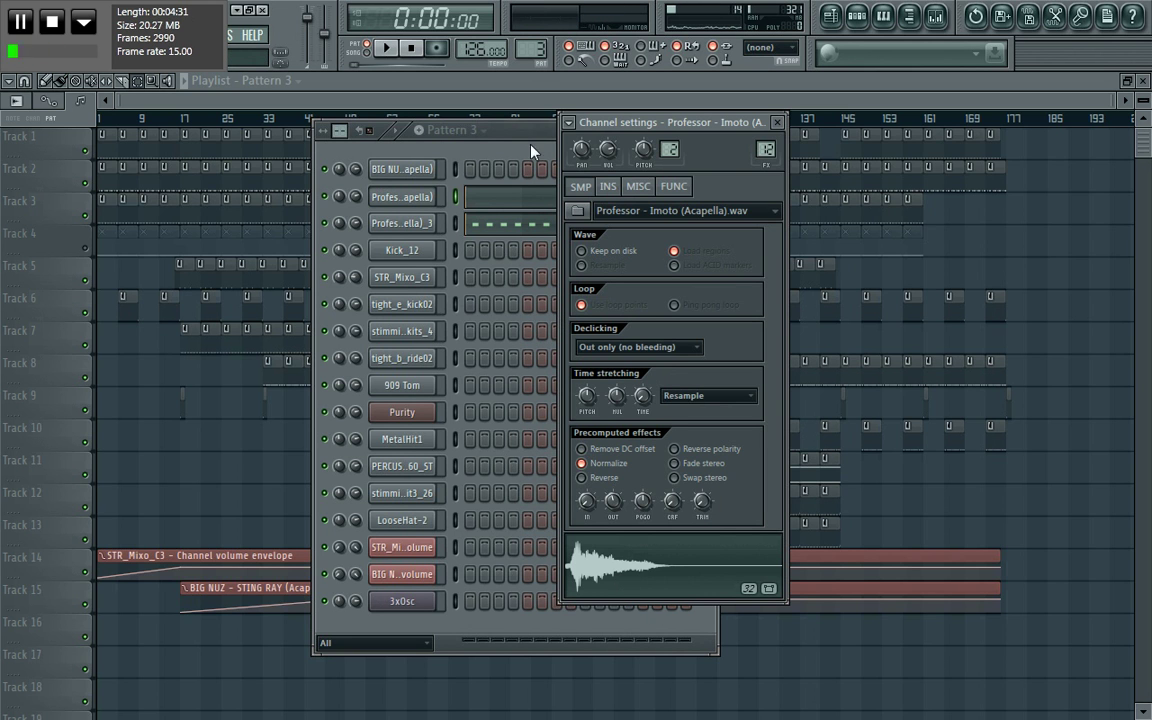
left_click(401, 222)
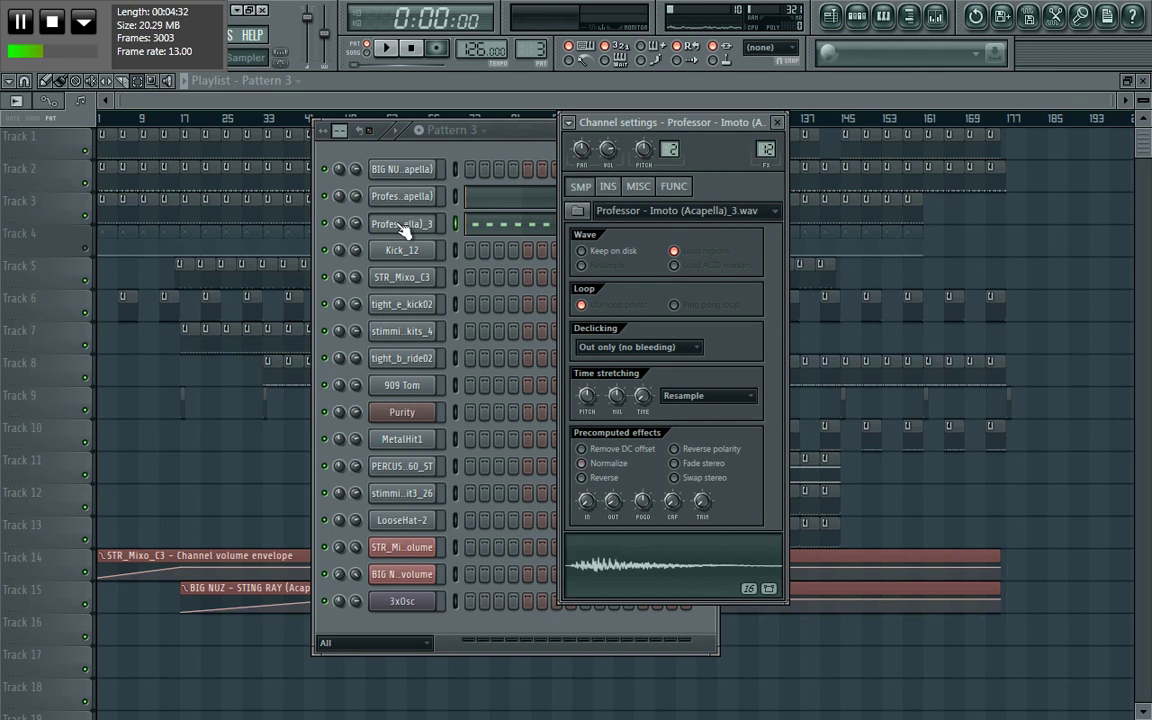
left_click(406, 200)
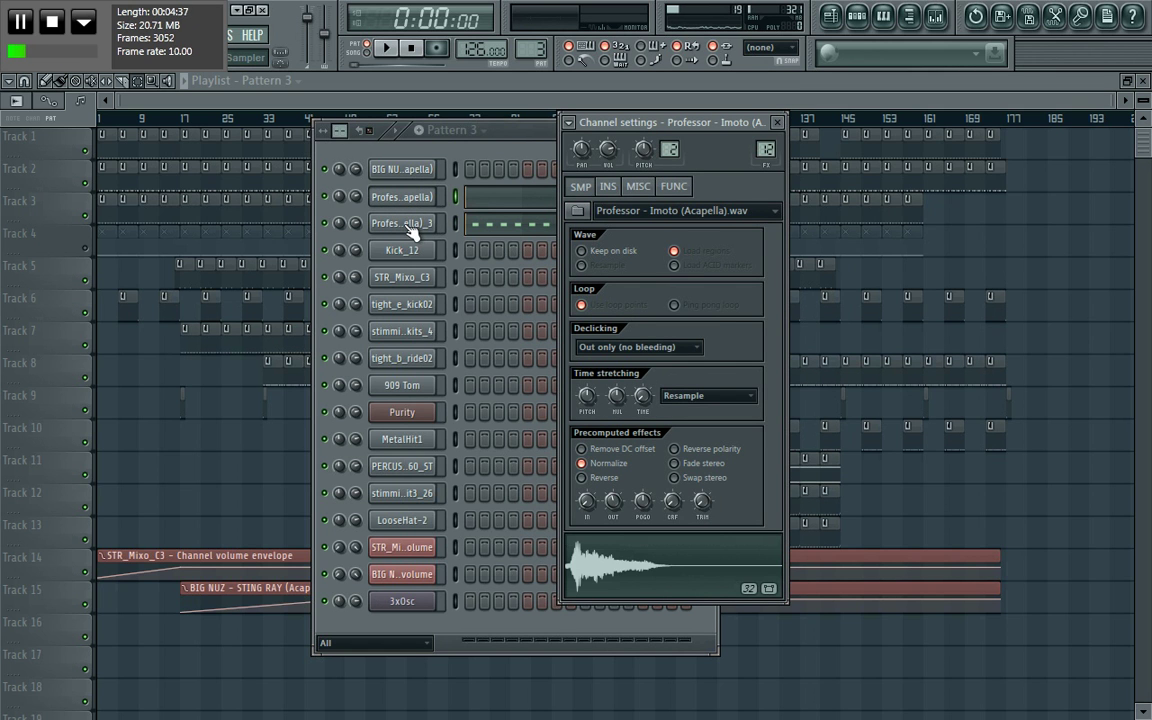
left_click(406, 195)
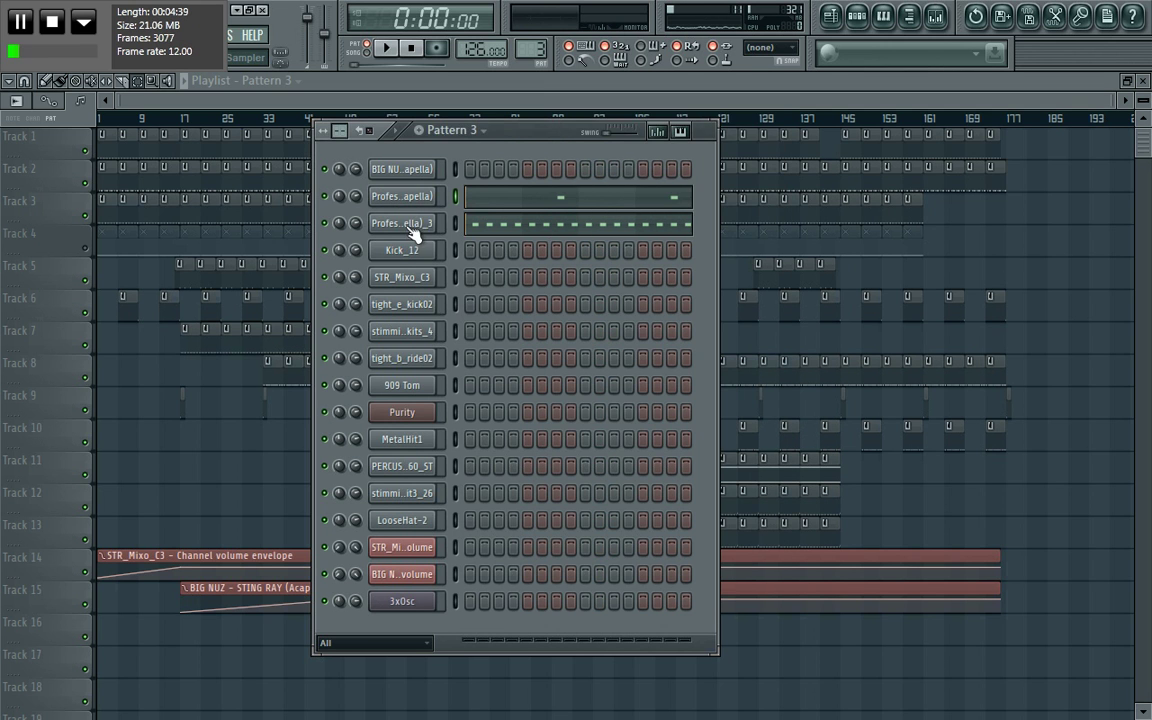
left_click(410, 225)
left_click(406, 196)
left_click(410, 223)
left_click(406, 196)
left_click(406, 224)
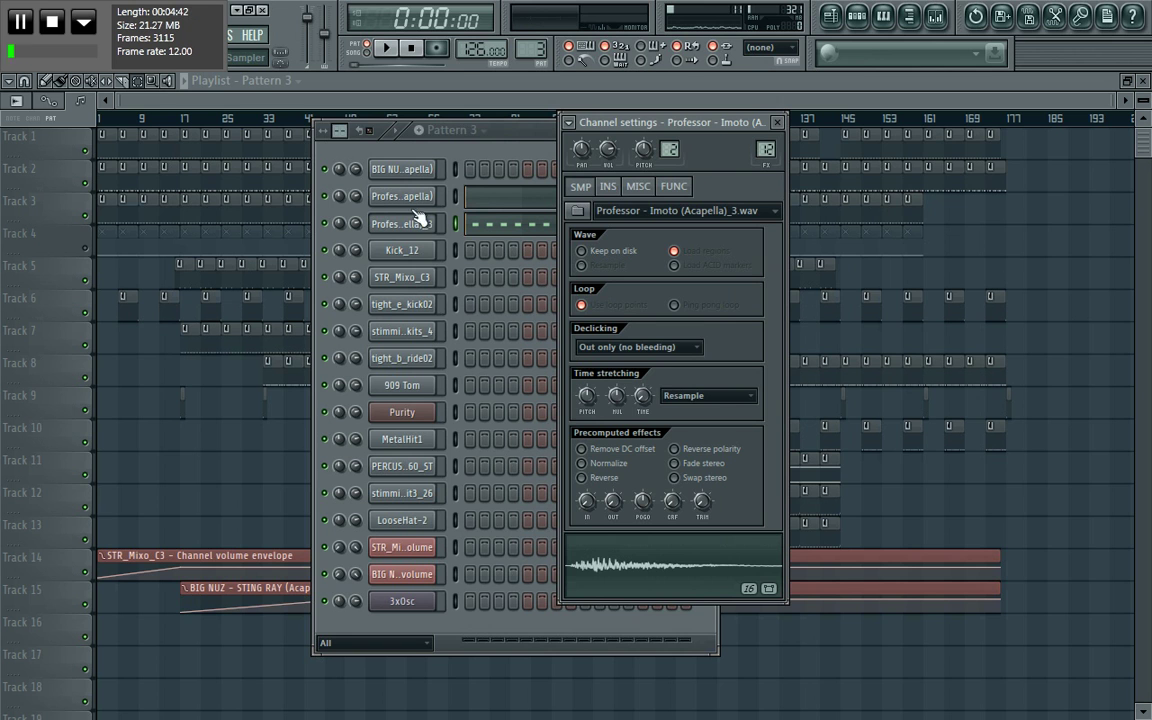
left_click(502, 152)
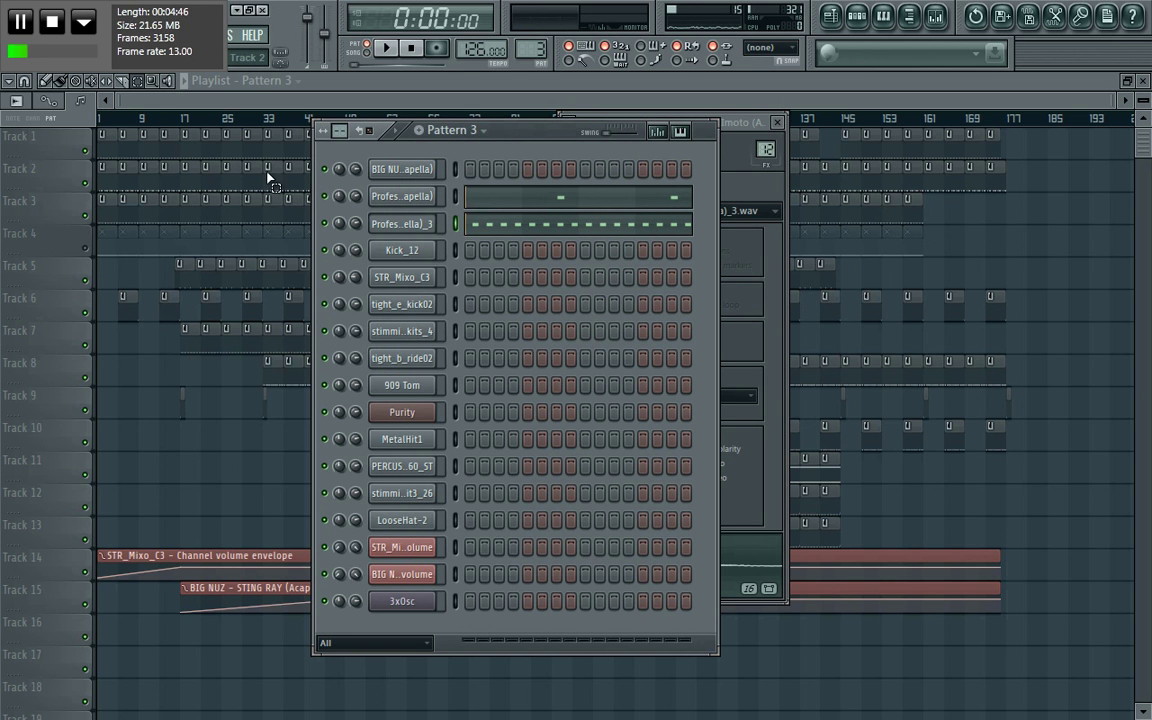
Return to the playlist, play the opening bars of the arrangement in song mode, and stop playback
left_click(215, 97)
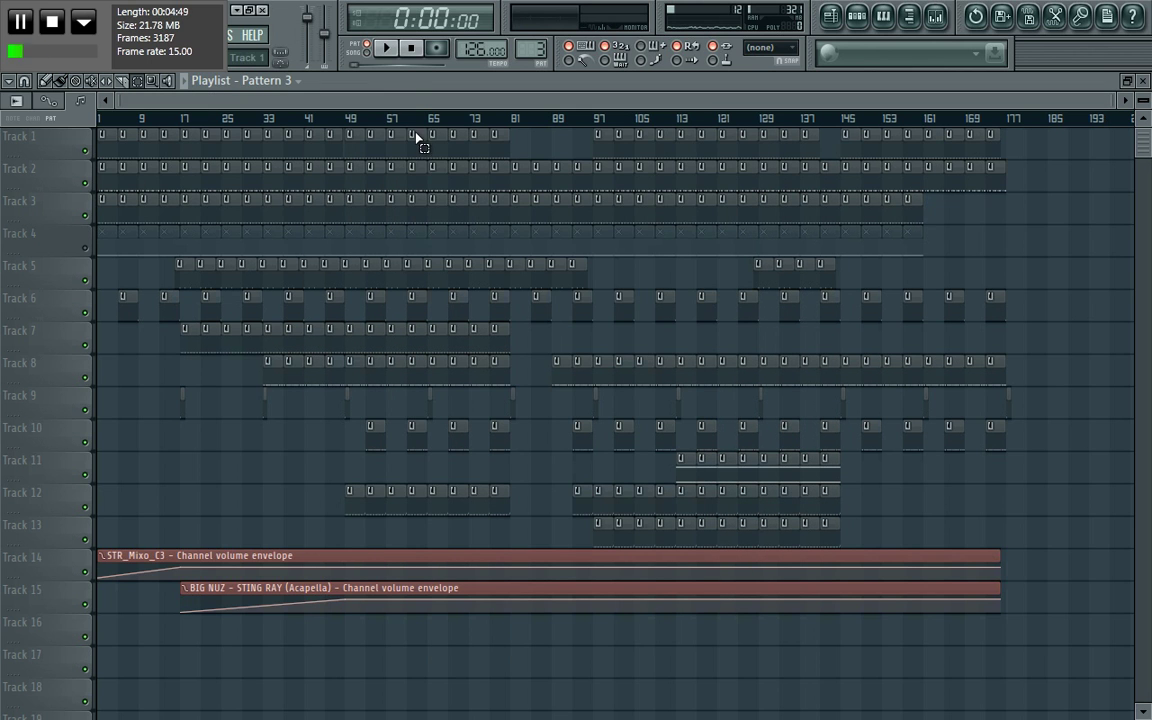
left_click(385, 50)
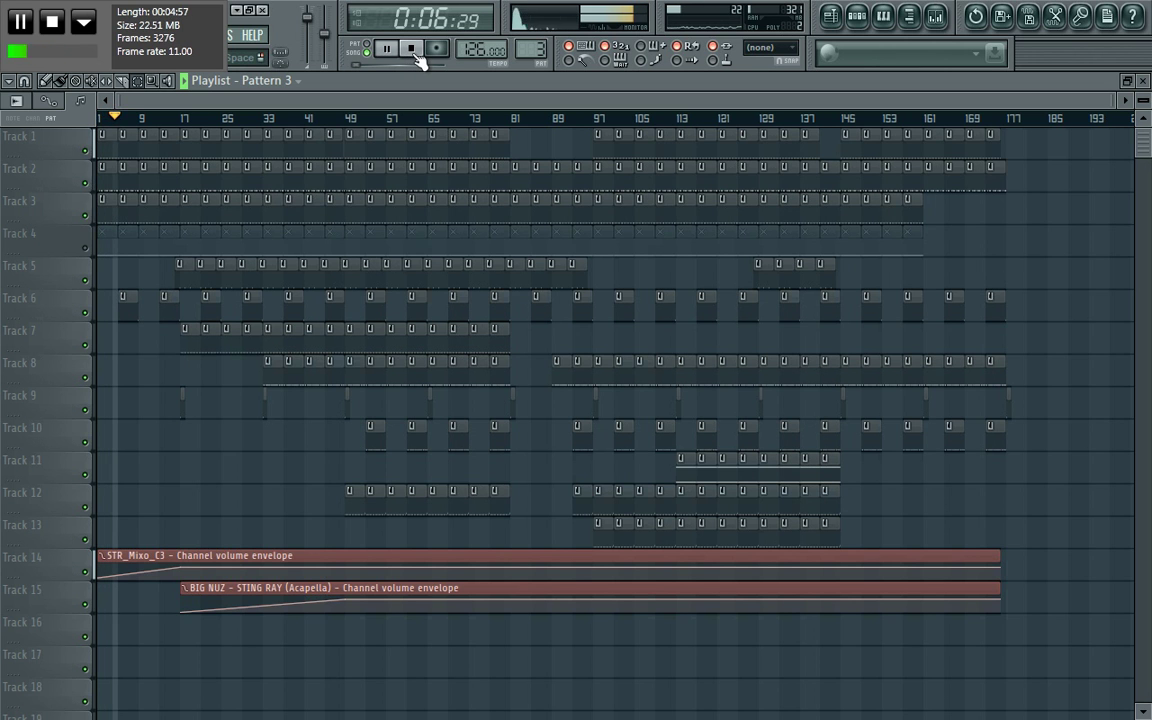
left_click(411, 49)
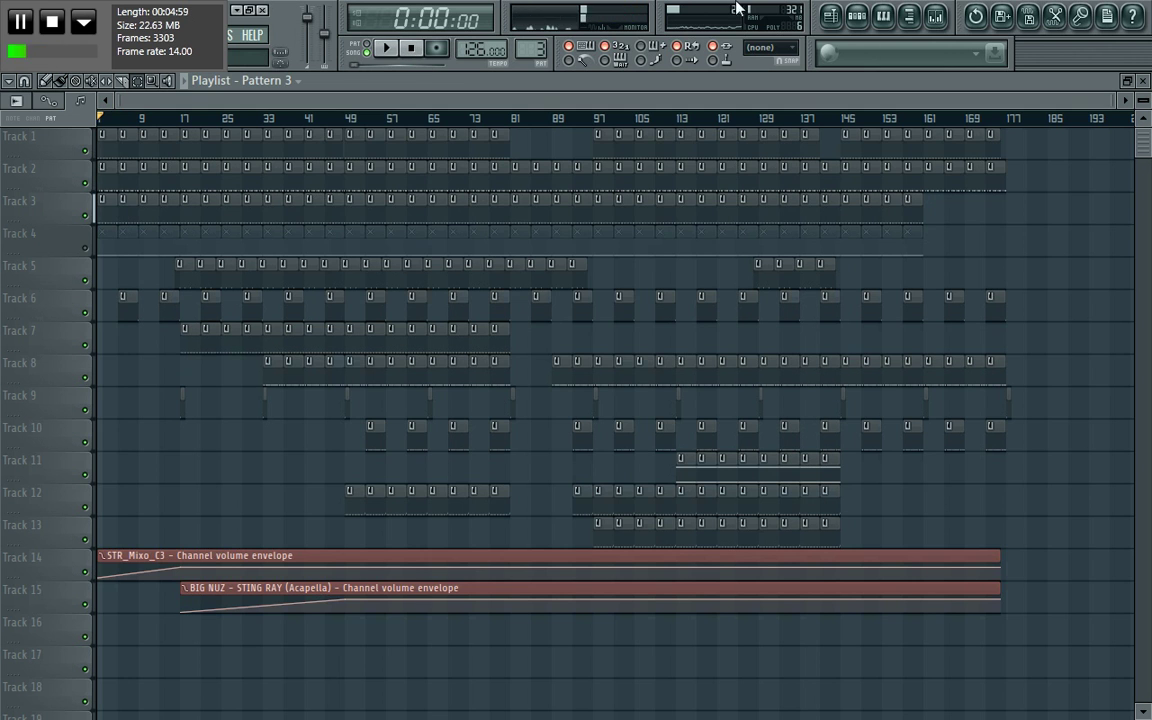
Bring back the step sequencer and place the BIG NUZ - STING RAY (Acapella) channel settings beside it
left_click(858, 17)
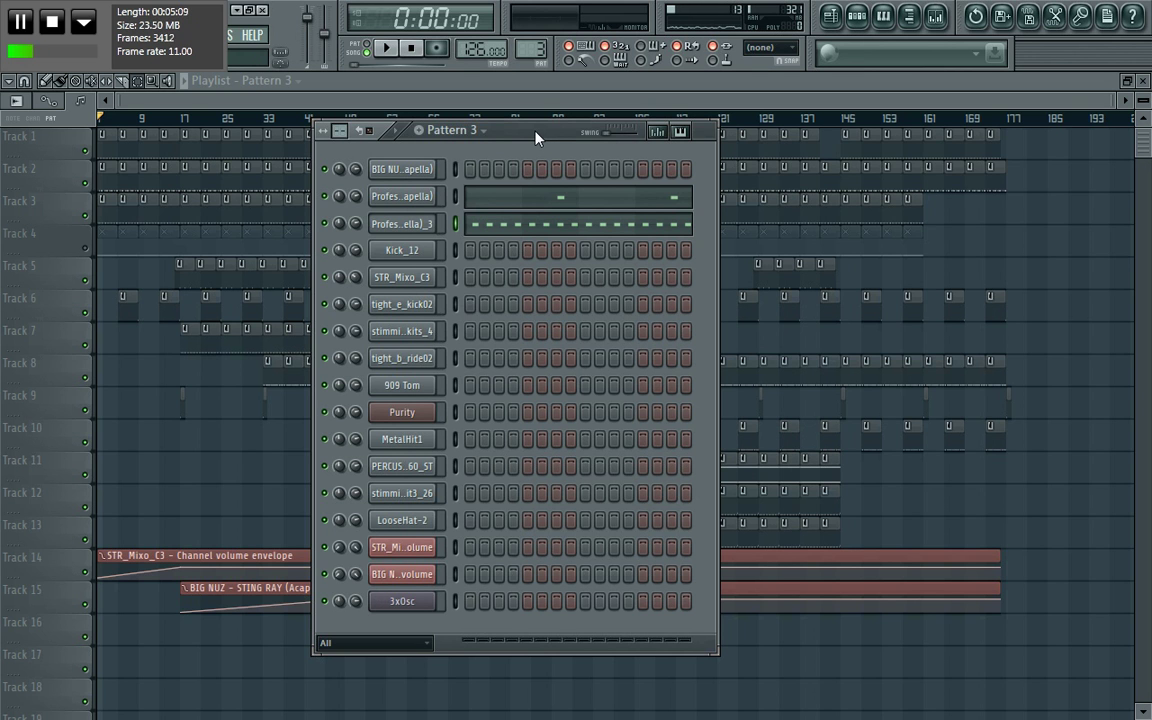
left_click_drag(535, 136, 528, 131)
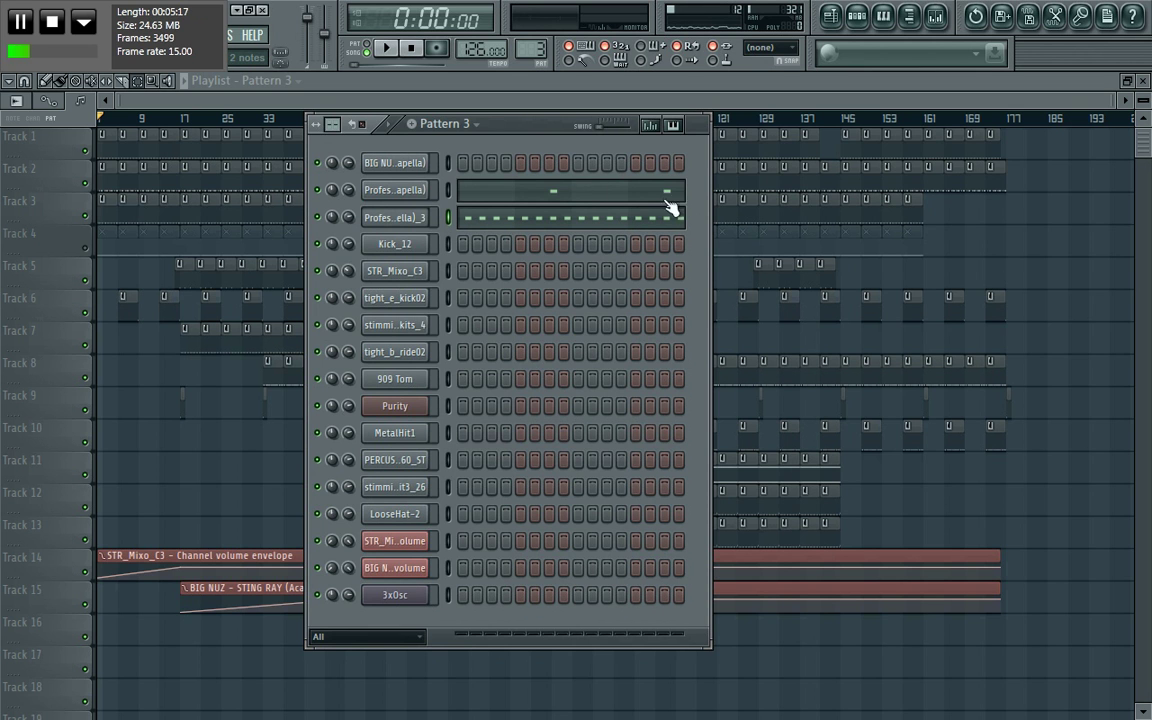
left_click(400, 190)
left_click(400, 163)
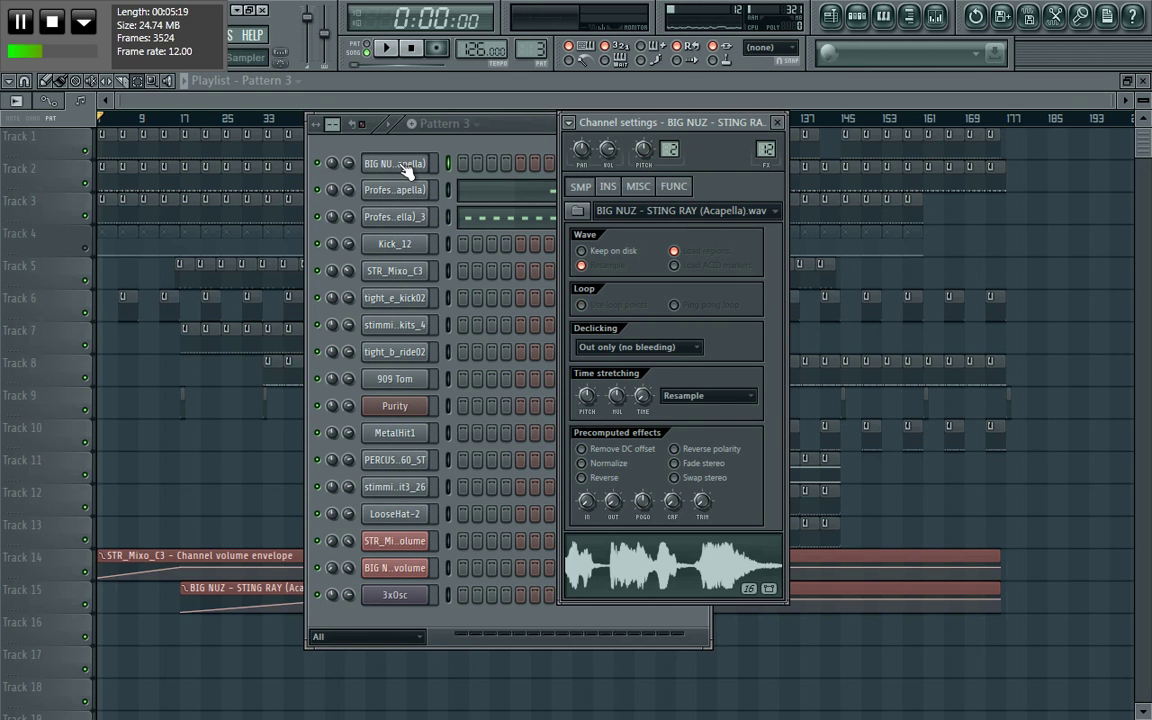
left_click_drag(638, 121, 795, 123)
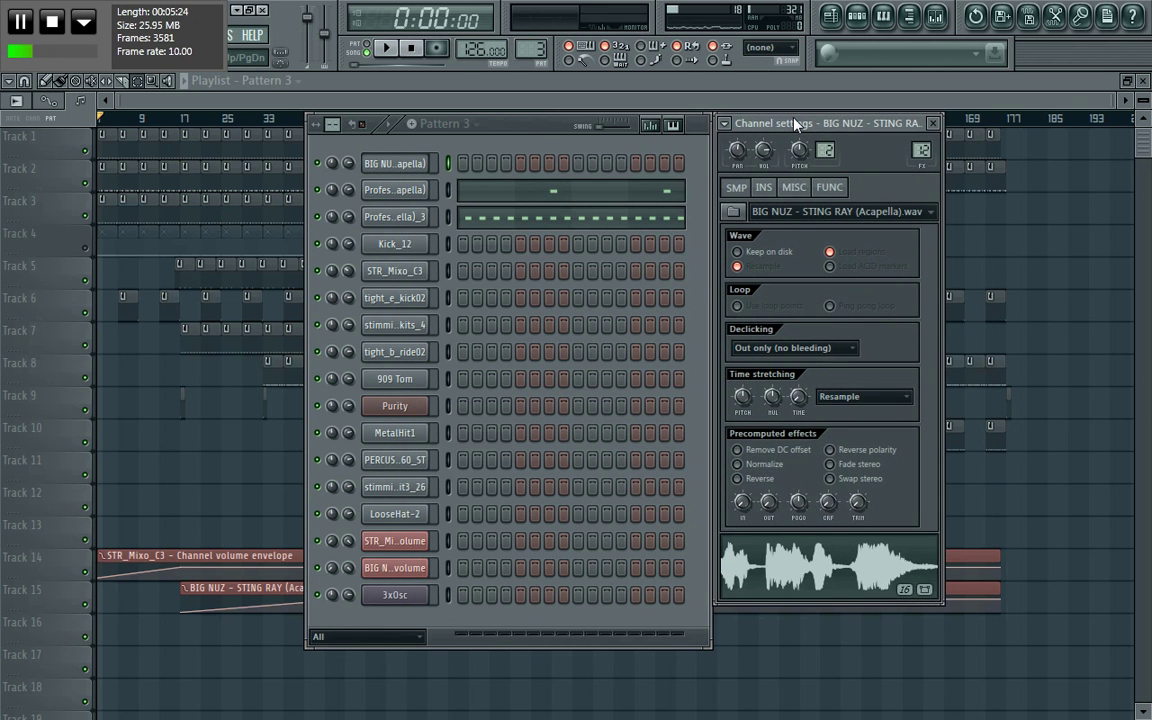
Compare the samples of both Professor - Imoto channels with BIG NUZ - STING RAY (Acapella), and preview the latter's waveform
left_click(395, 228)
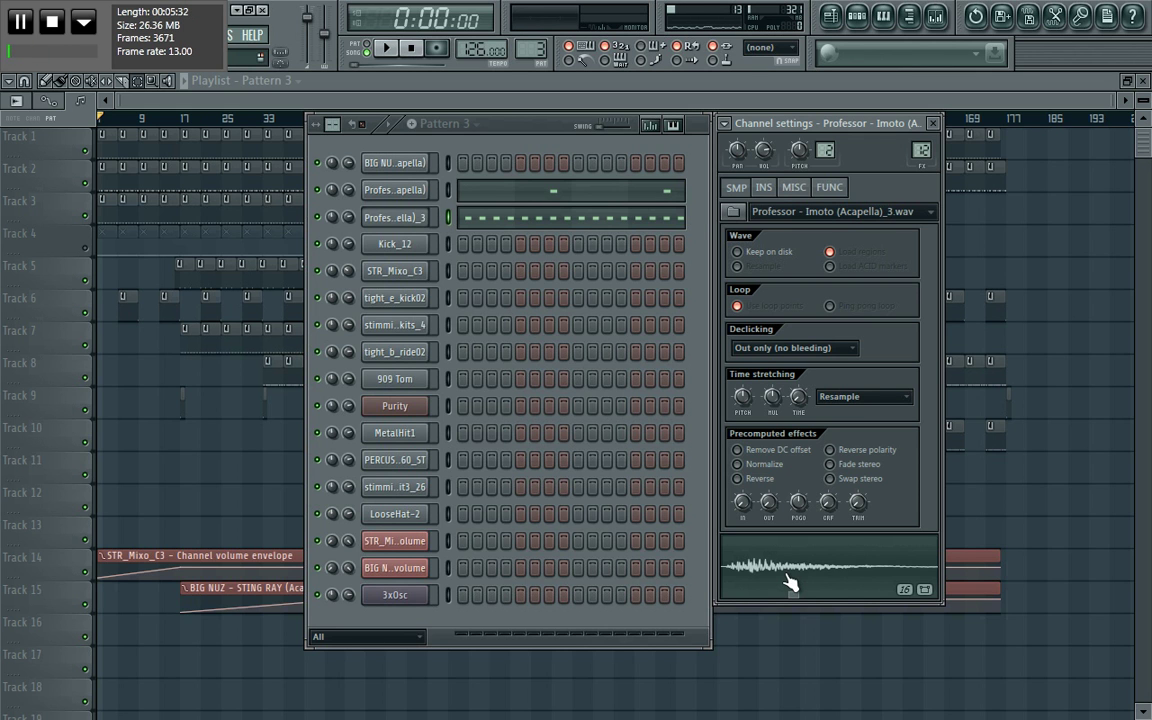
left_click(737, 464)
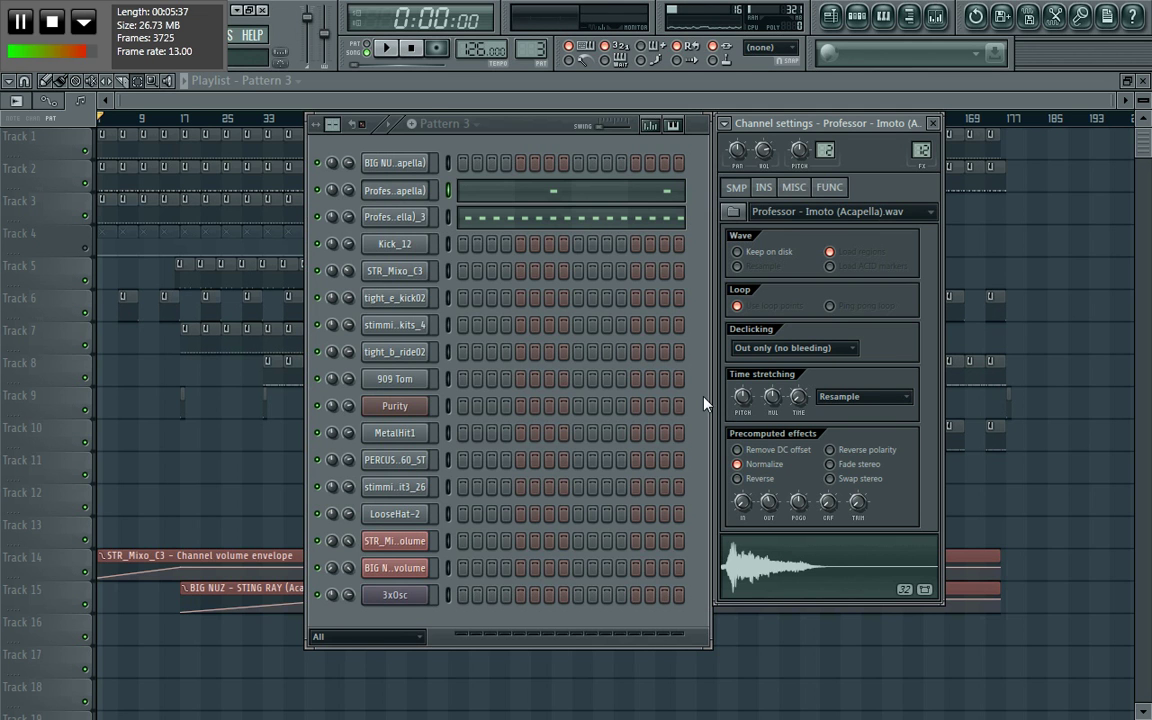
left_click(418, 167)
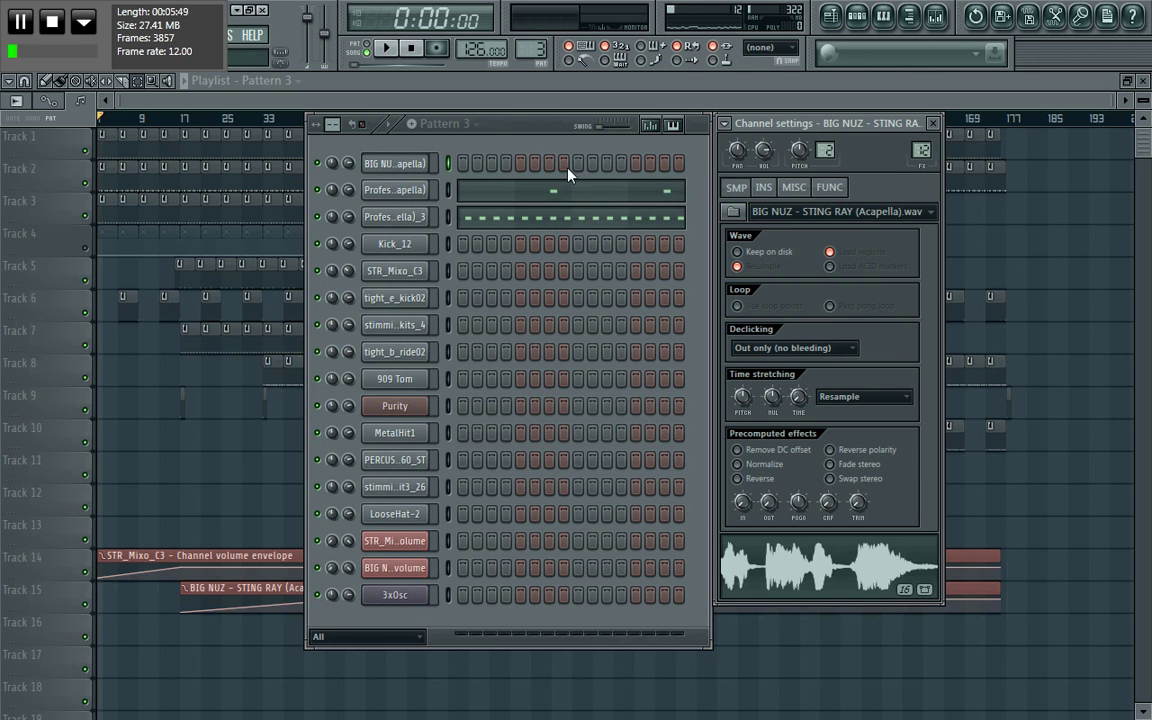
left_click(818, 581)
left_click(820, 586)
left_click(533, 138)
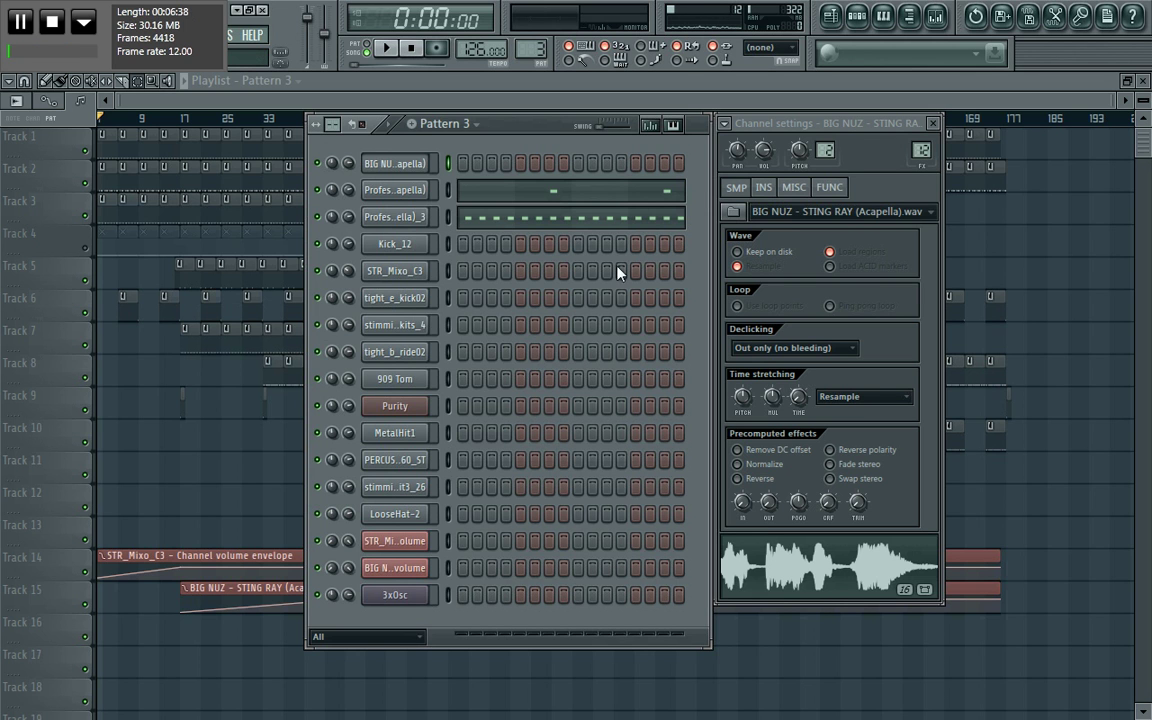
Audition the three acapella channels of Pattern 3 once more, ending on Professor - Imoto (Acapella)_3
left_click(396, 217)
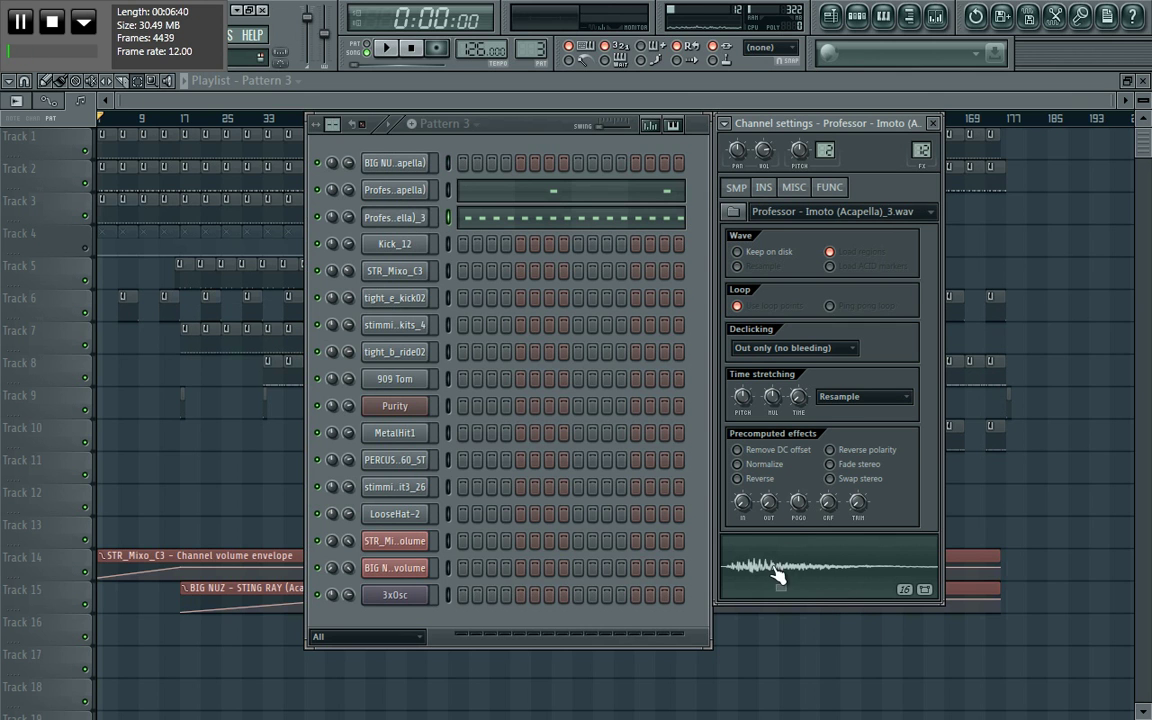
left_click(395, 190)
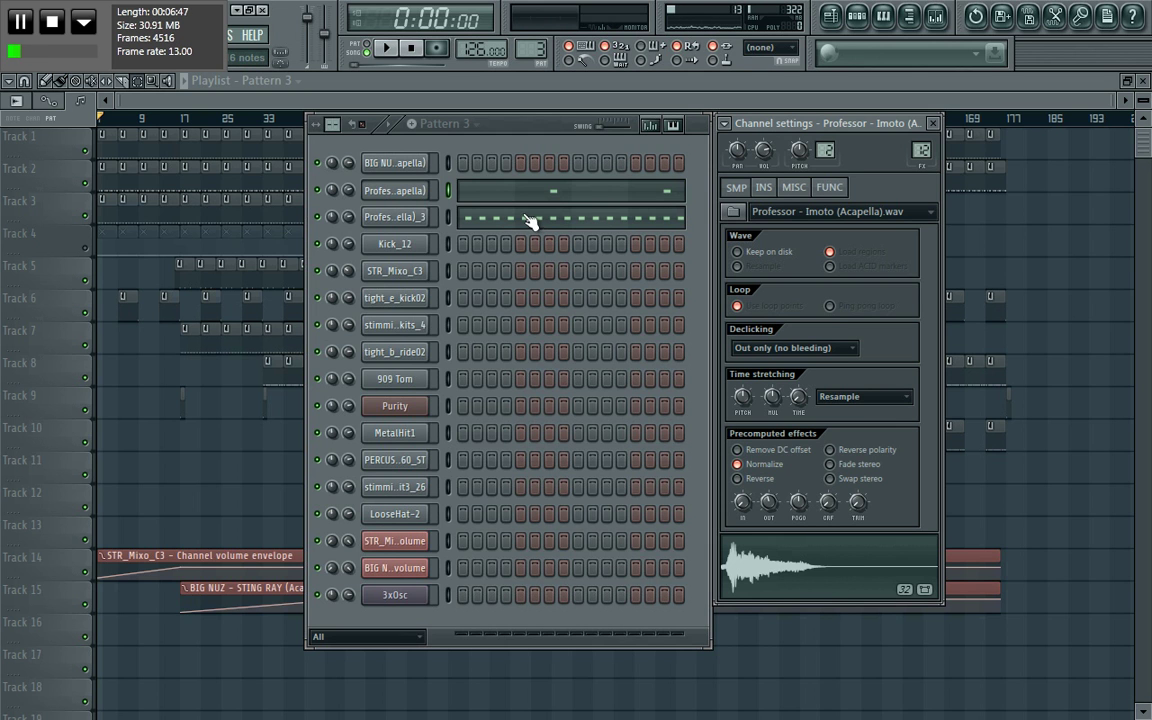
left_click(395, 166)
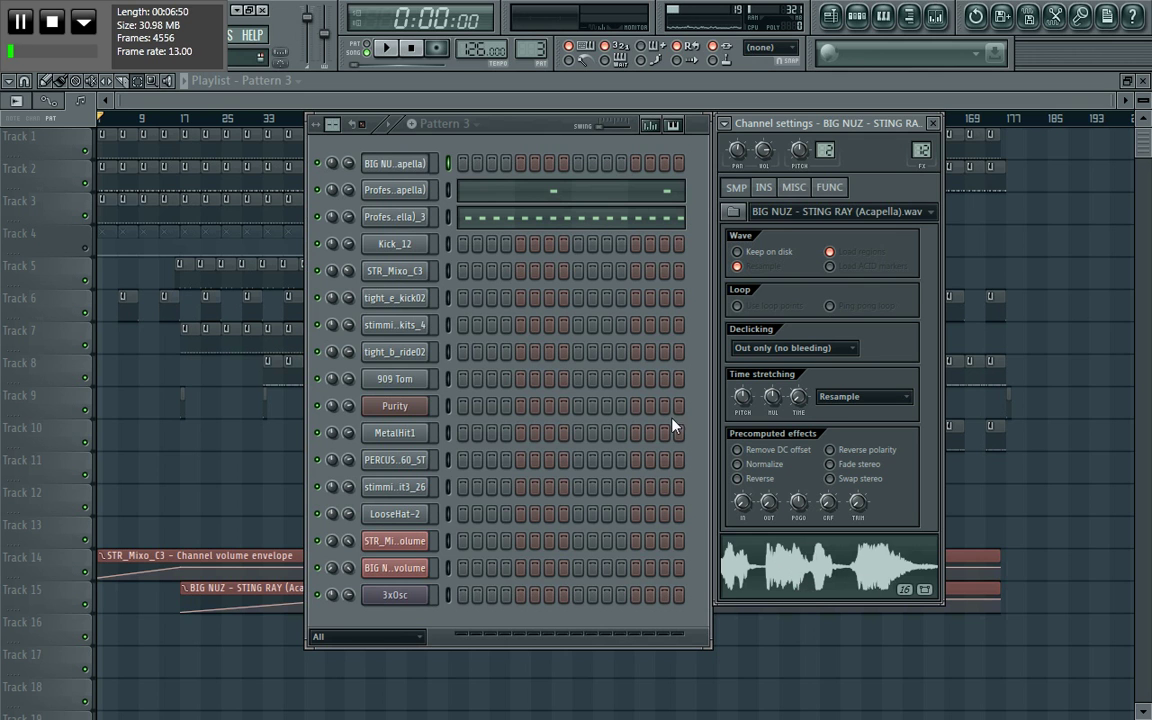
left_click(370, 210)
left_click(400, 163)
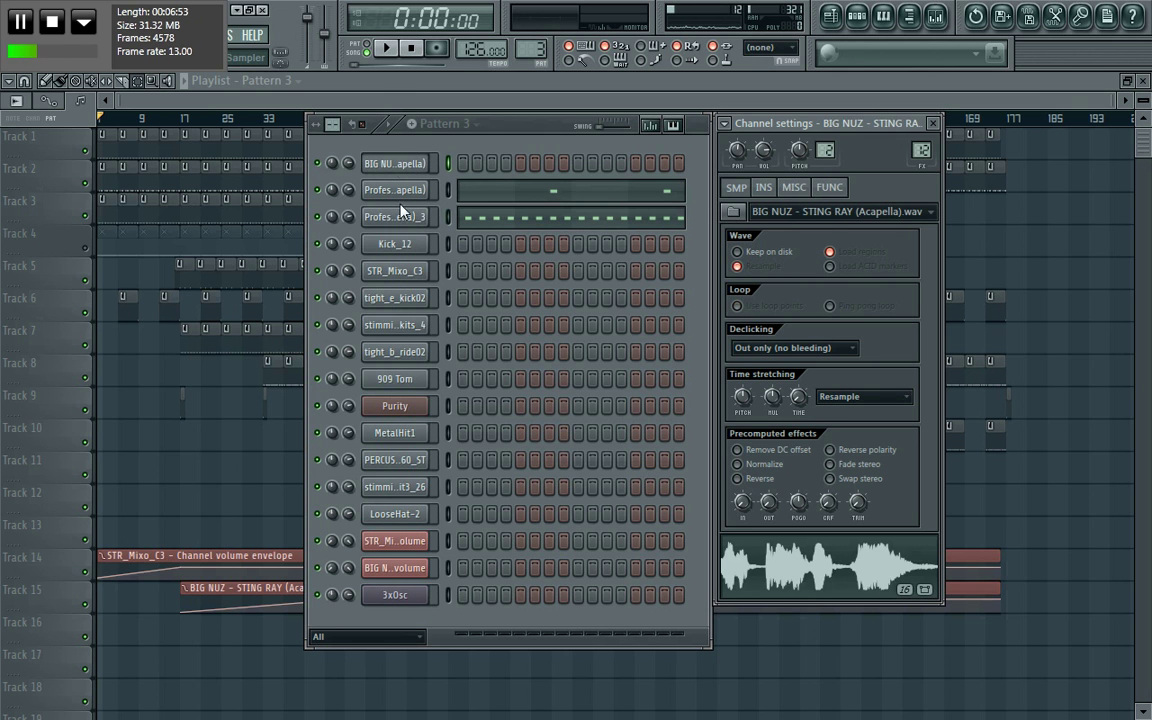
left_click(402, 217)
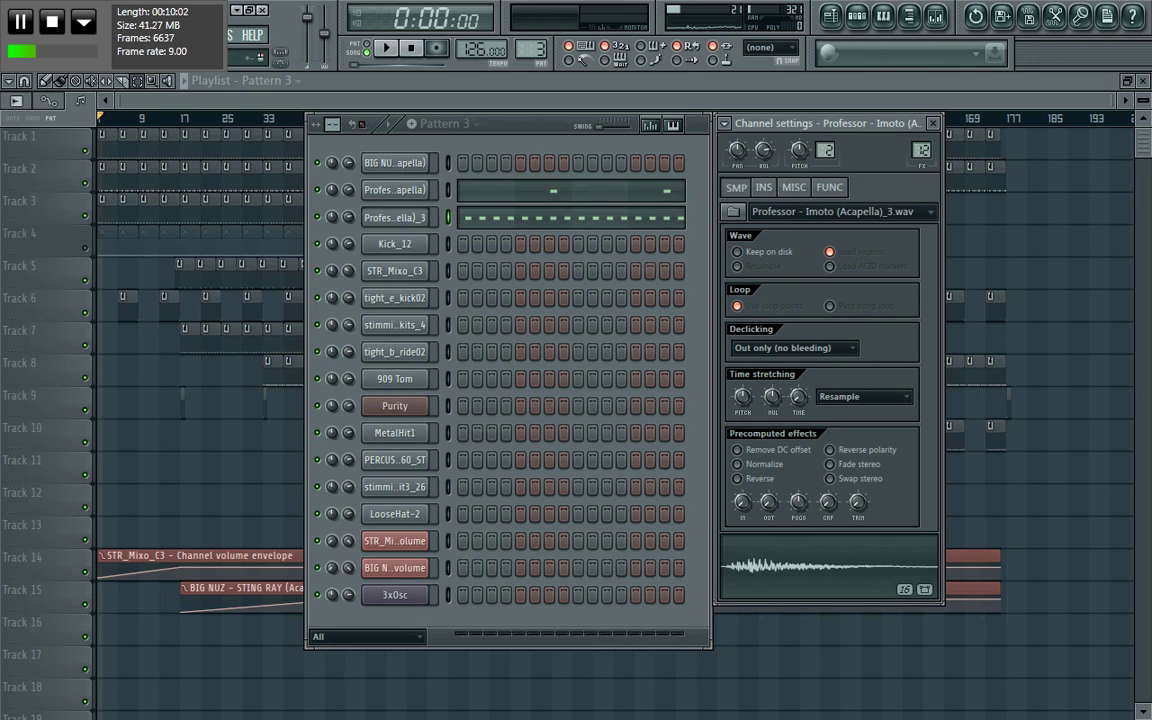
Switch to Pattern 4 and show the channel settings of STR_Mixo_C3
scroll(531, 48, "up", 1)
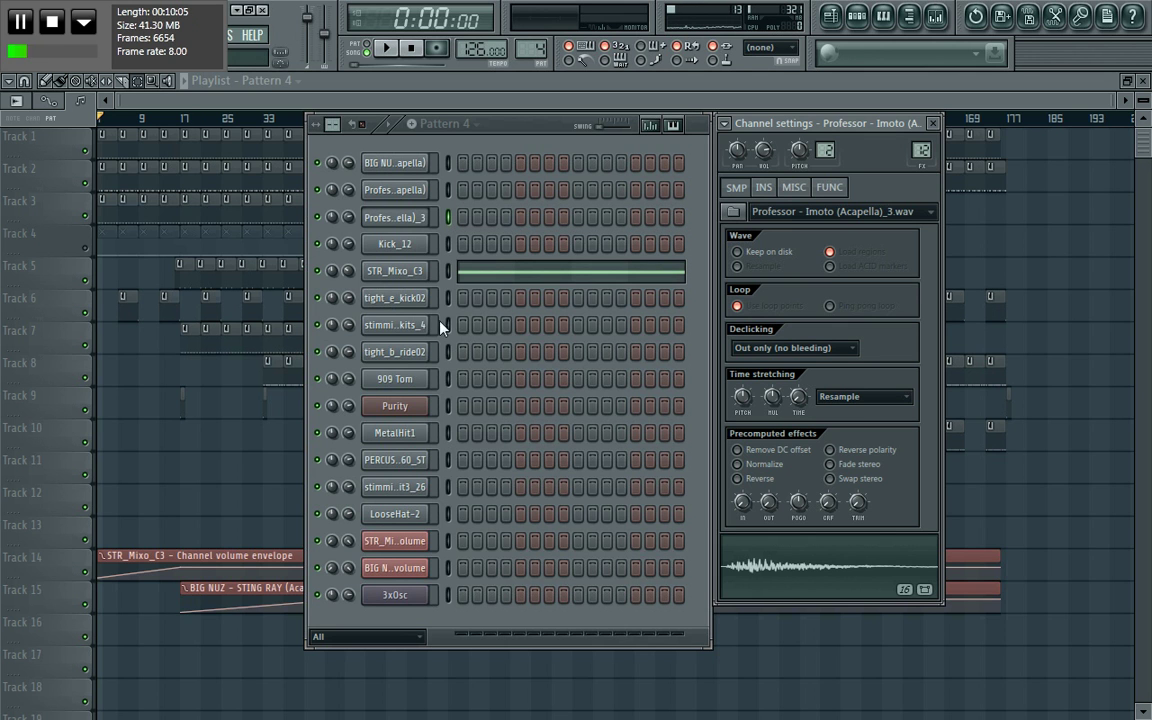
left_click(381, 276)
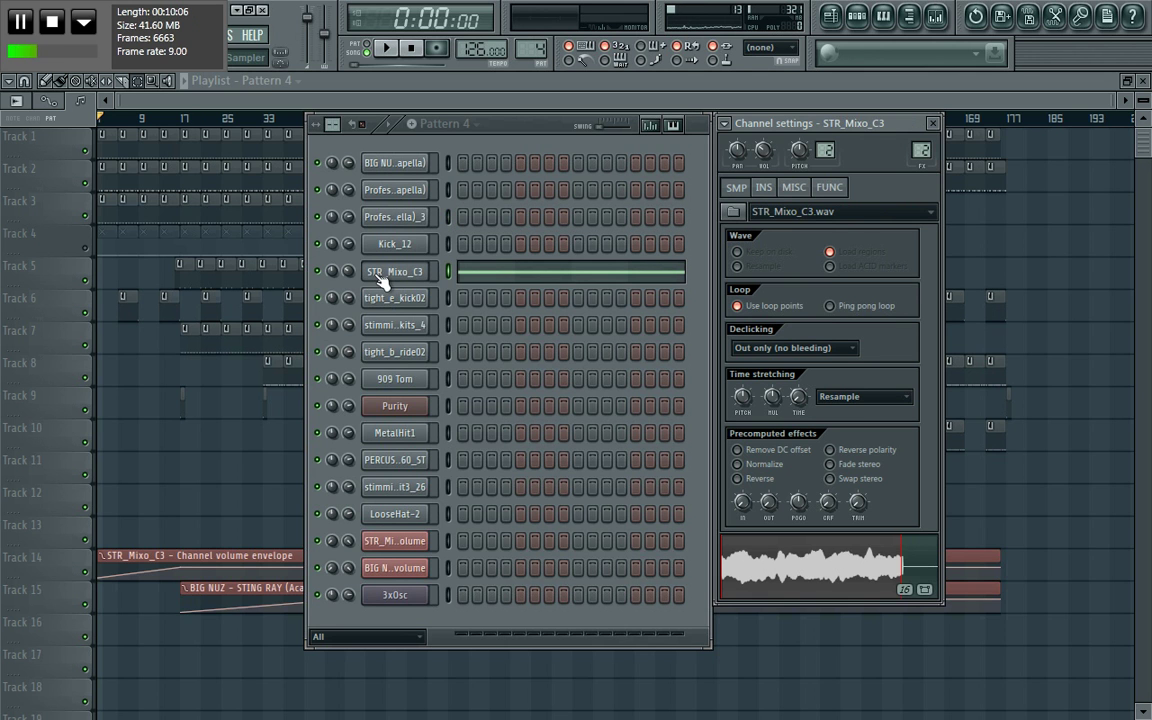
Unmute track 4 in the playlist, audition the song from the start and from bar 9, and bring back the step sequencer
left_click(141, 216)
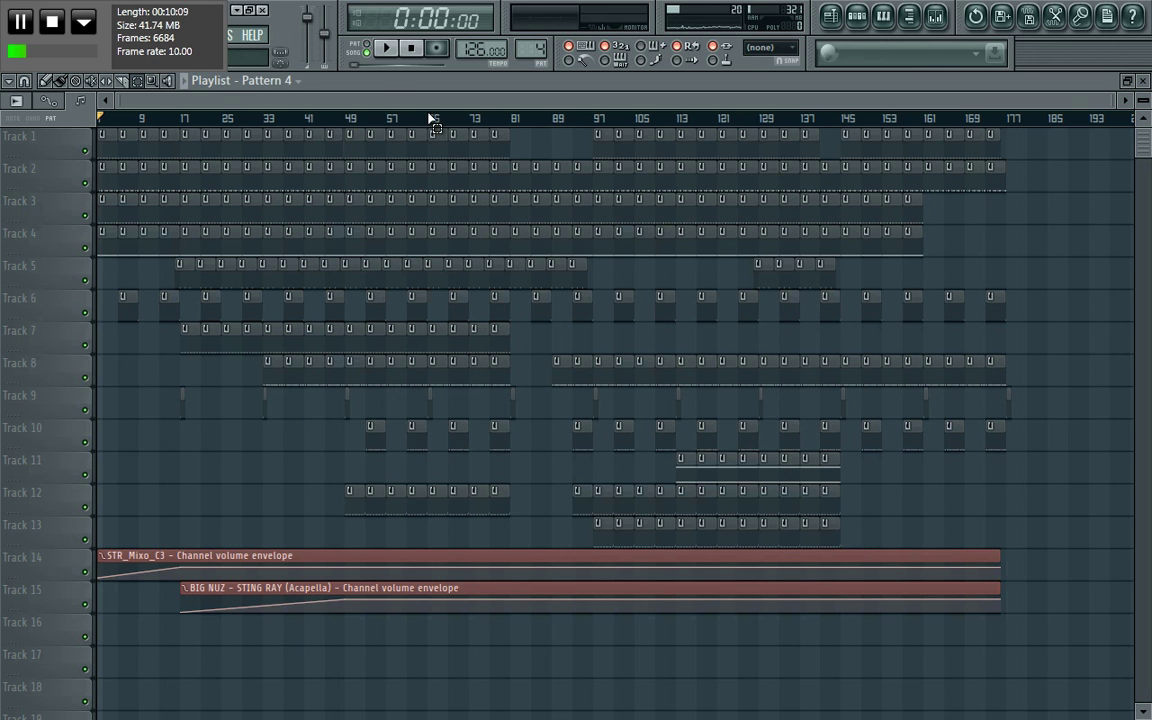
left_click(387, 52)
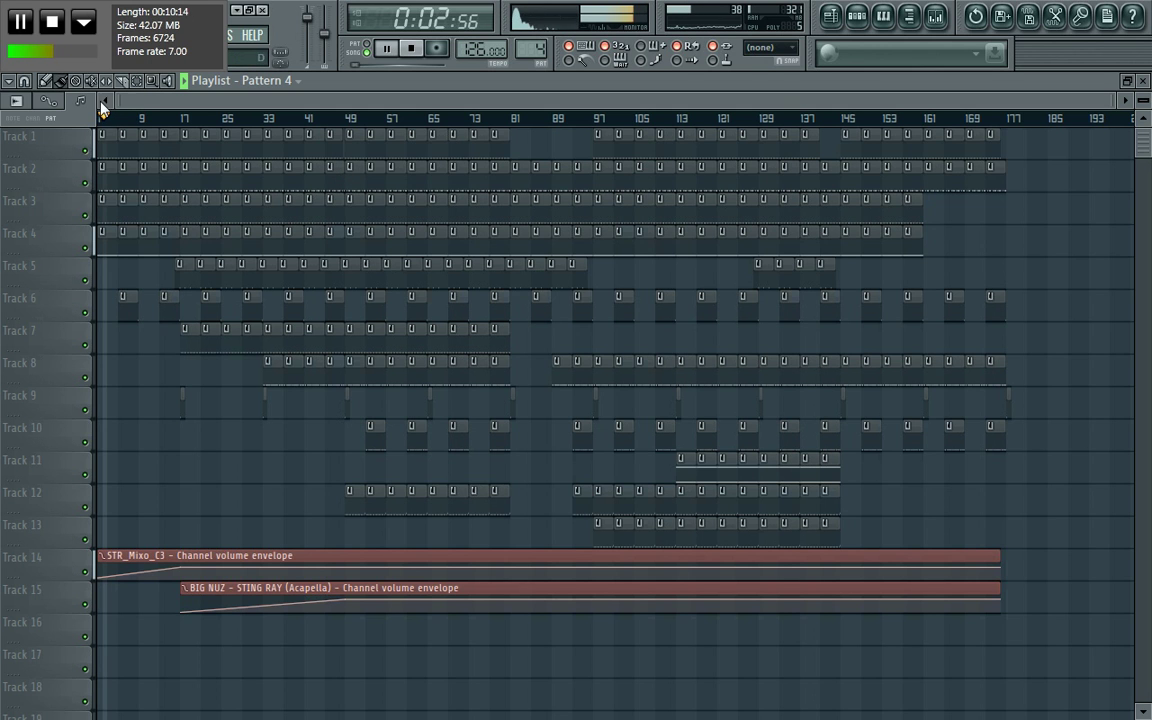
left_click(142, 118)
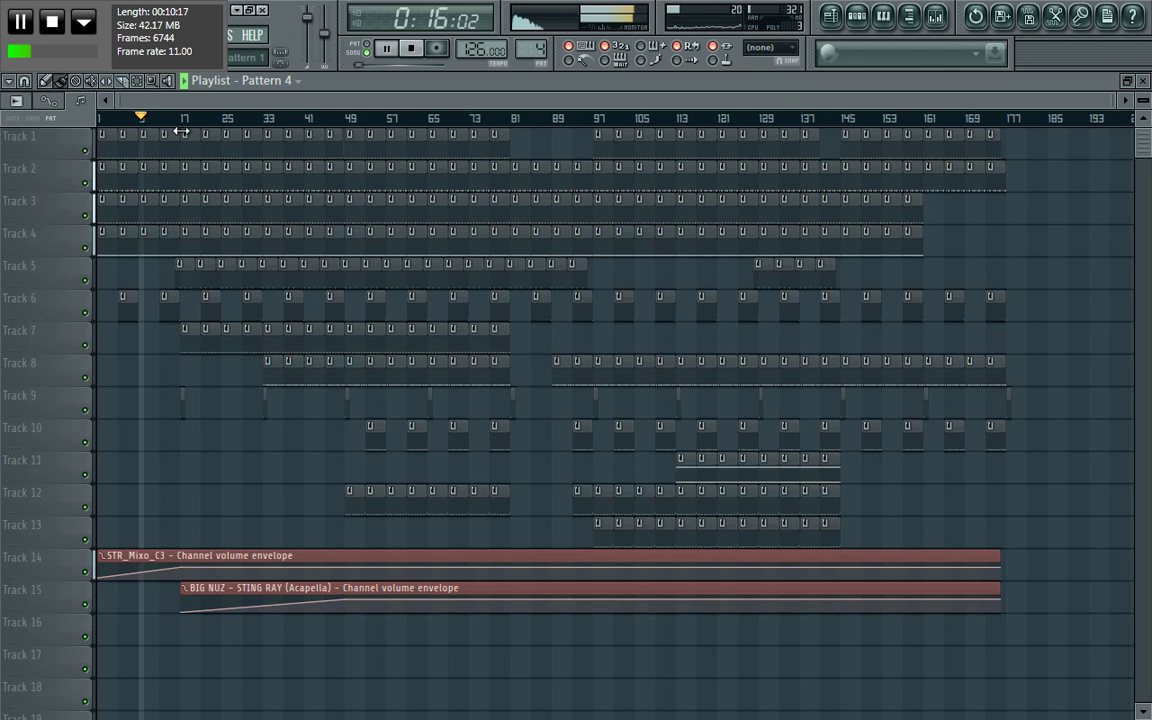
key("space")
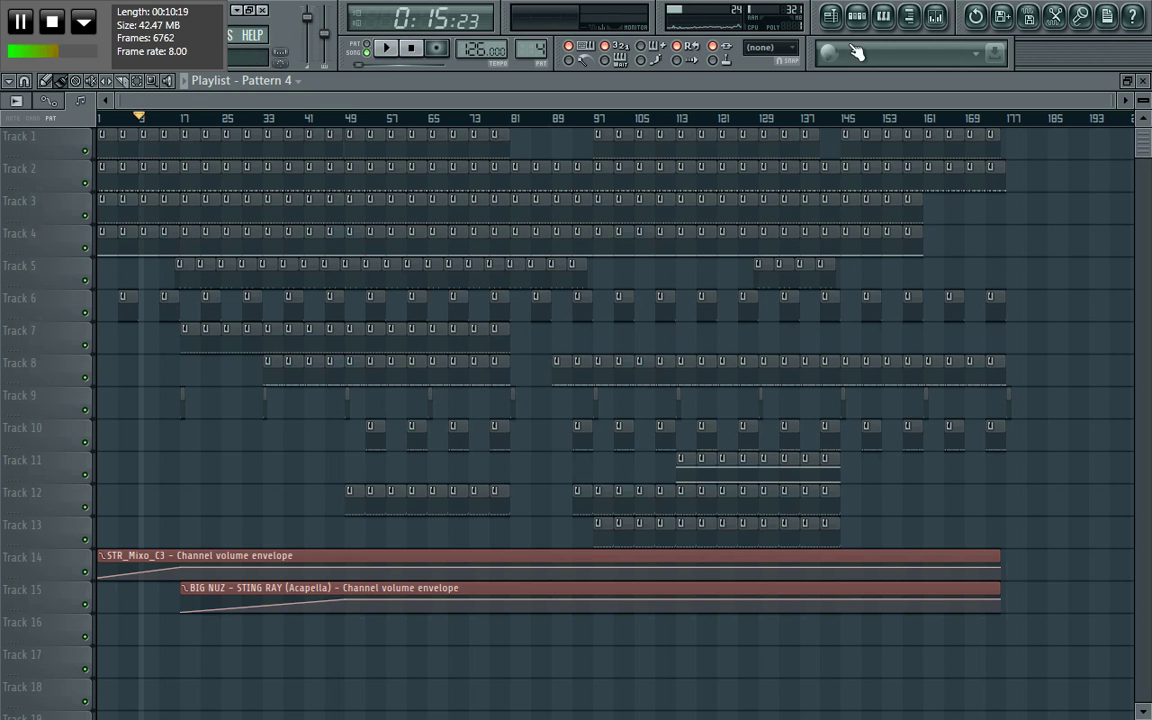
left_click(856, 20)
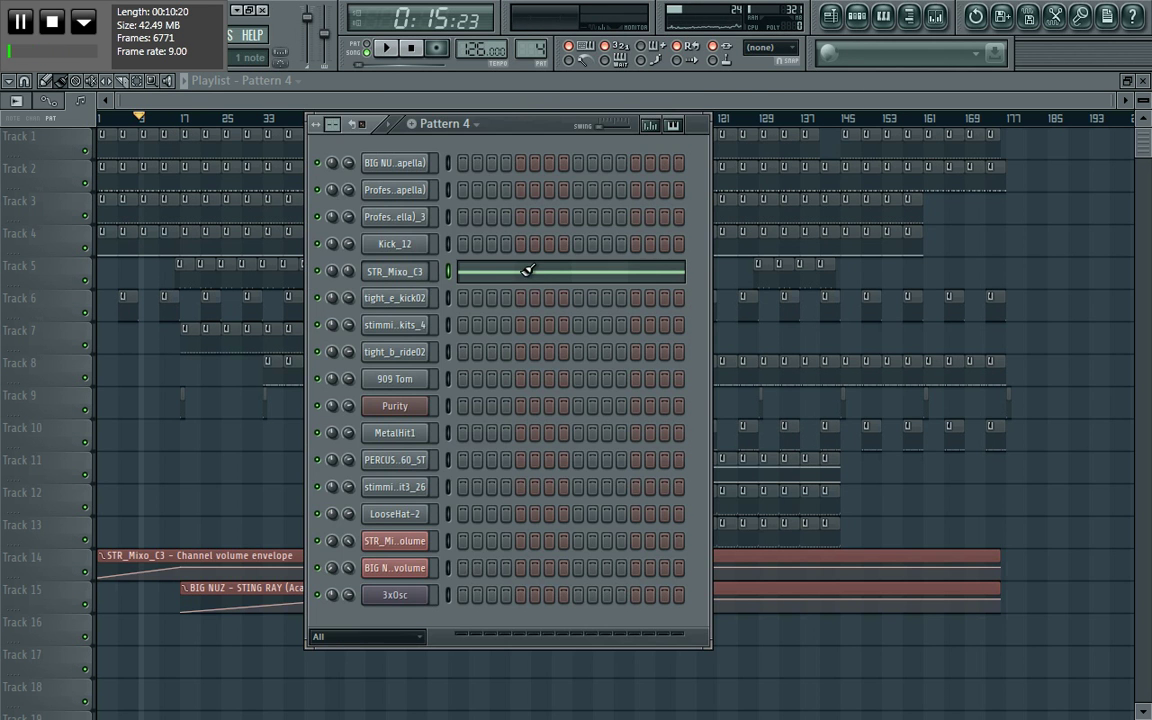
Inspect the STR_Mixo_C3 note in the piano roll and its sample and level settings, and return to the playlist
left_click(480, 262)
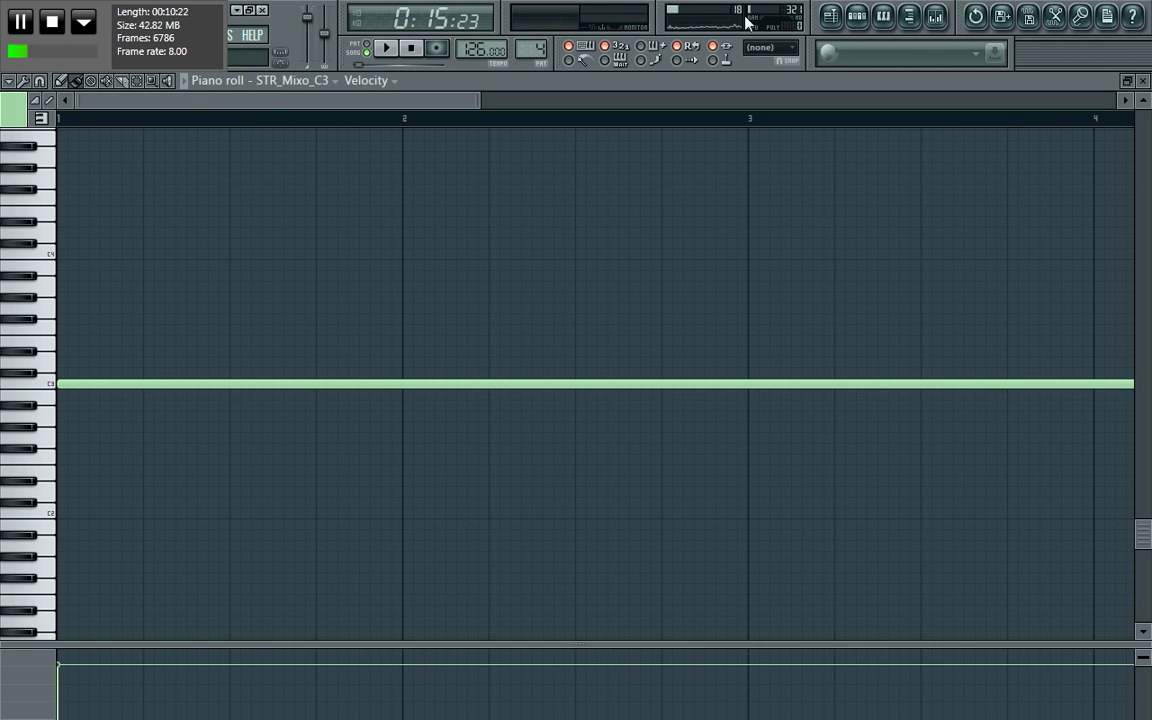
left_click(858, 18)
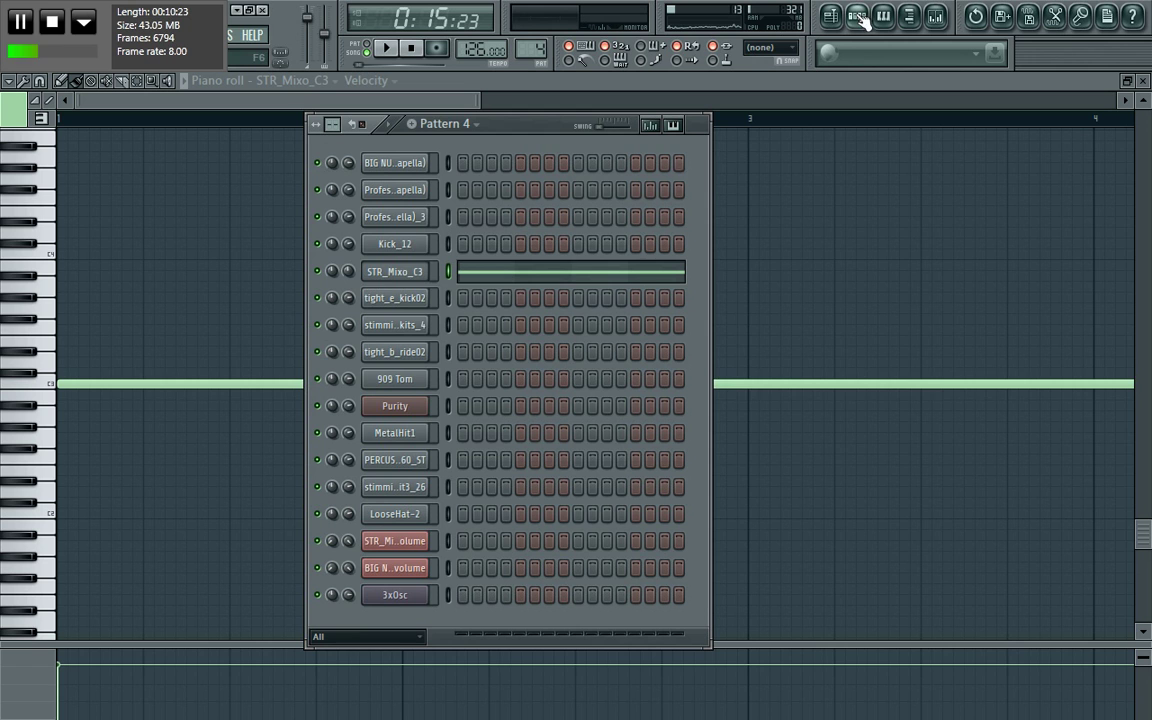
left_click(385, 270)
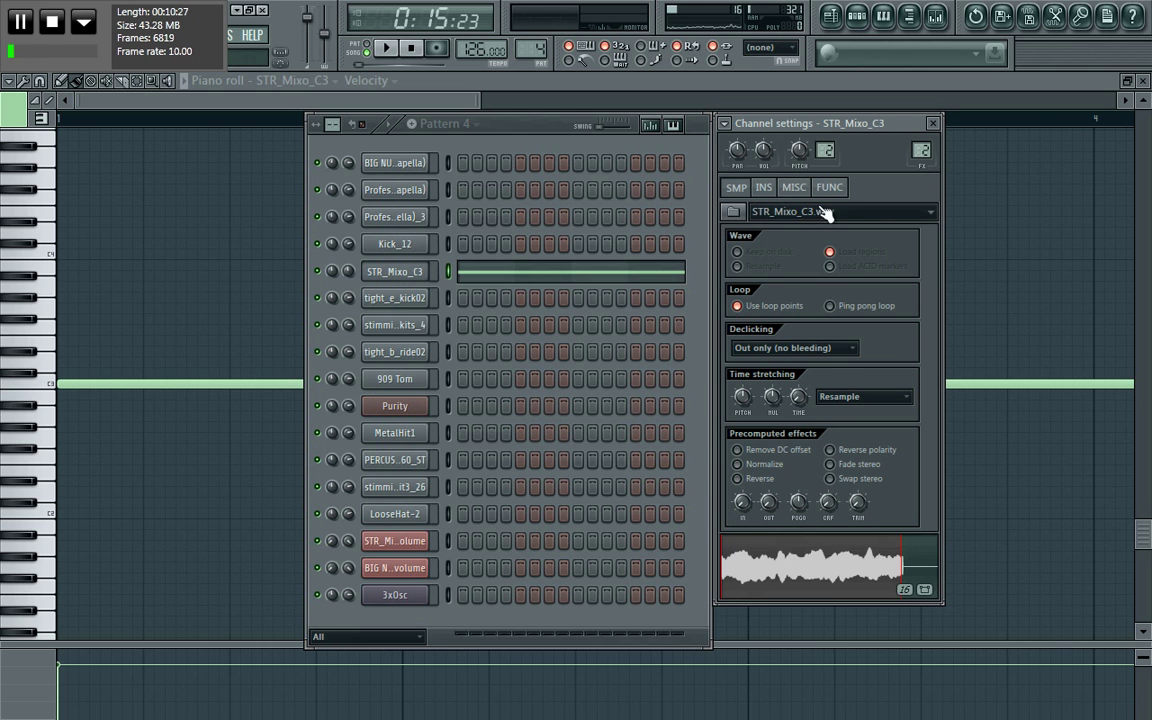
left_click(795, 188)
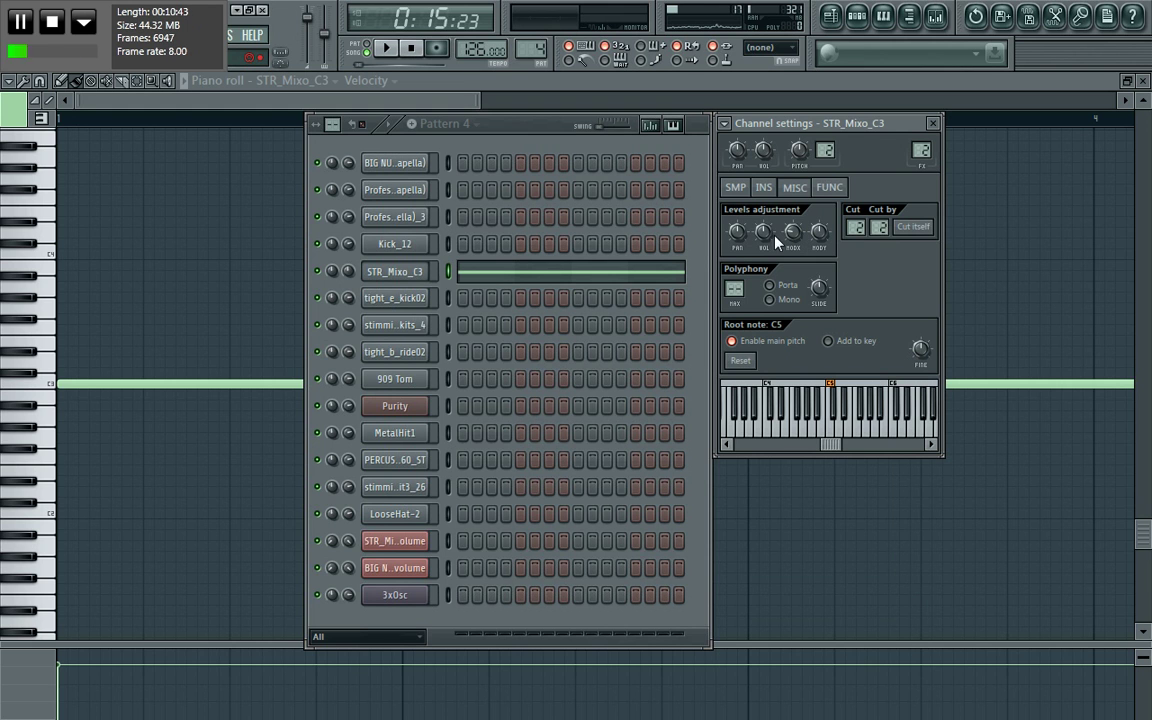
left_click(834, 20)
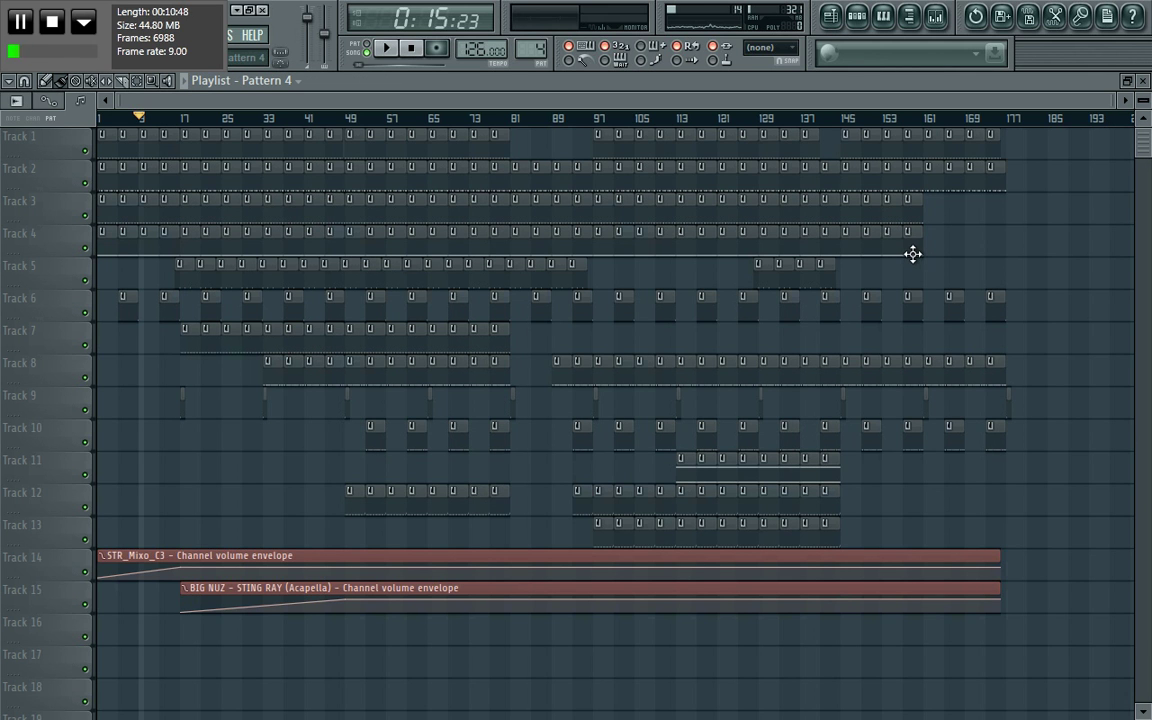
Switch to Pattern 5 and preview the sample waveform of its BIG NUZ - STING RAY (Acapella) channel
key("F6")
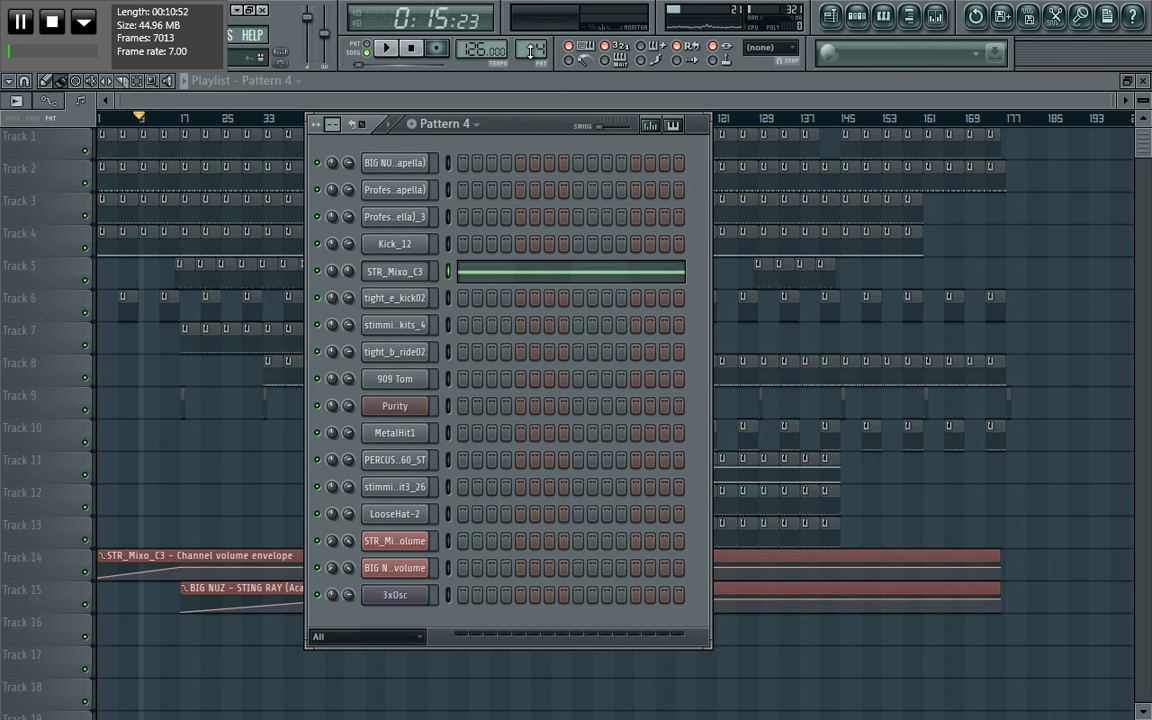
scroll(531, 49, "up", 1)
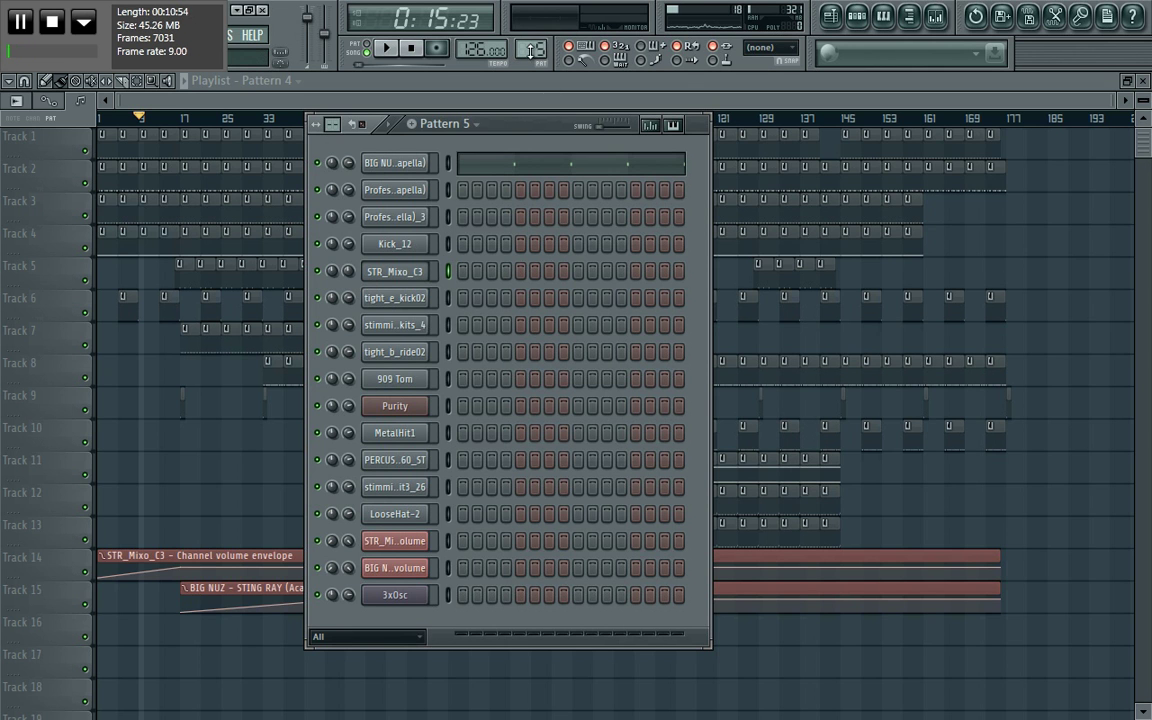
left_click(394, 163)
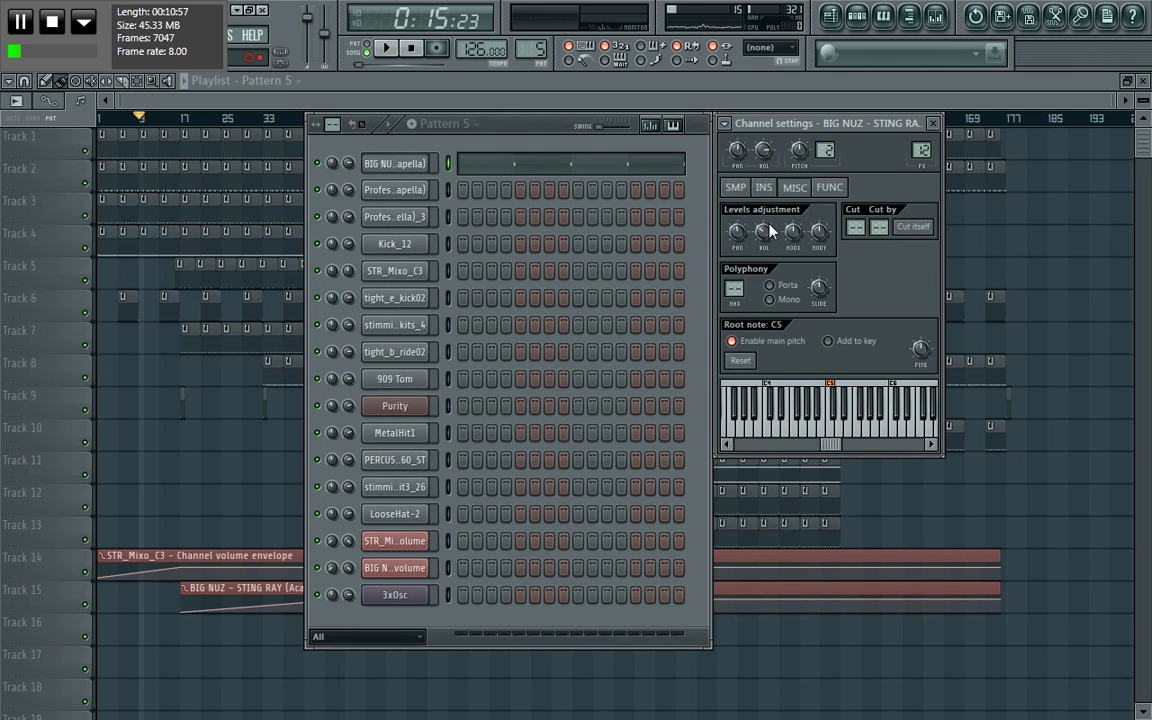
left_click(736, 188)
left_click(810, 583)
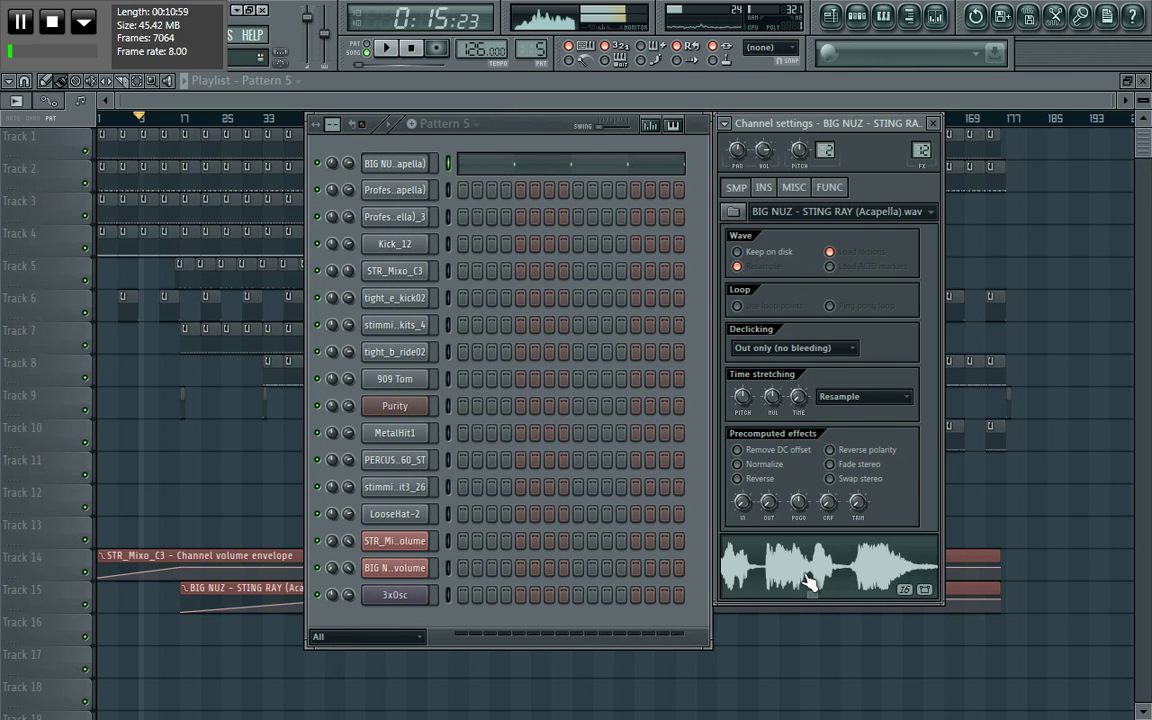
Audition the song in the playlist from bar 15 and stop playback
left_click(398, 106)
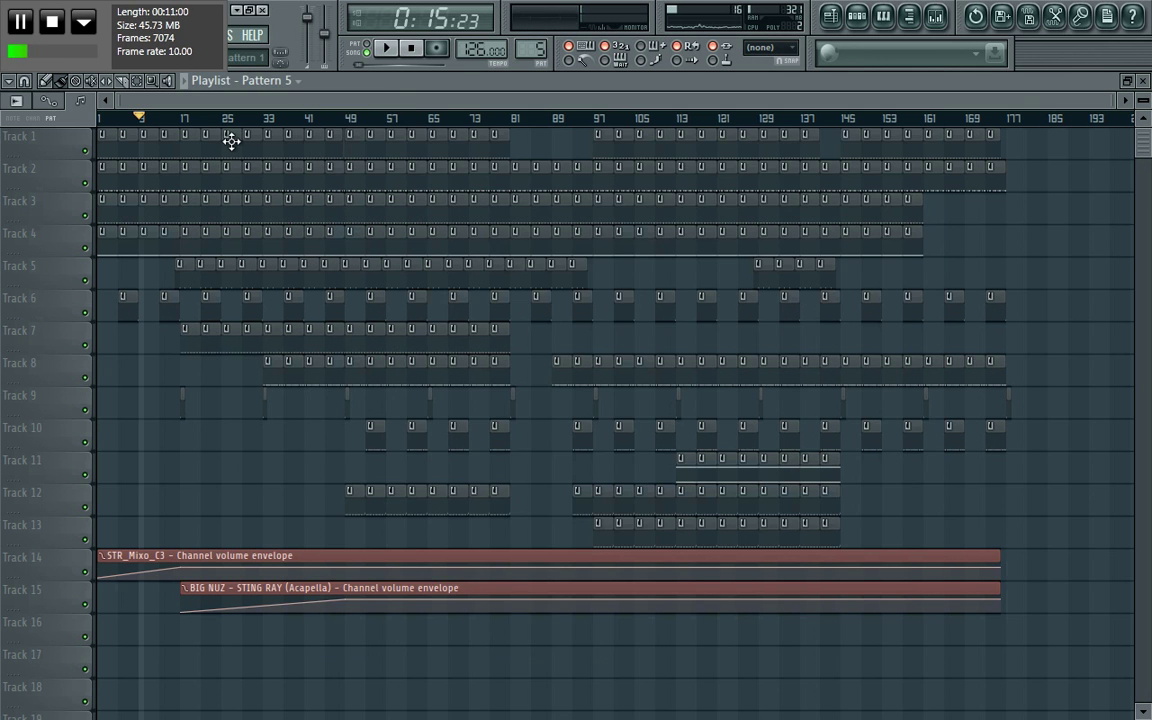
left_click(170, 119)
left_click(387, 49)
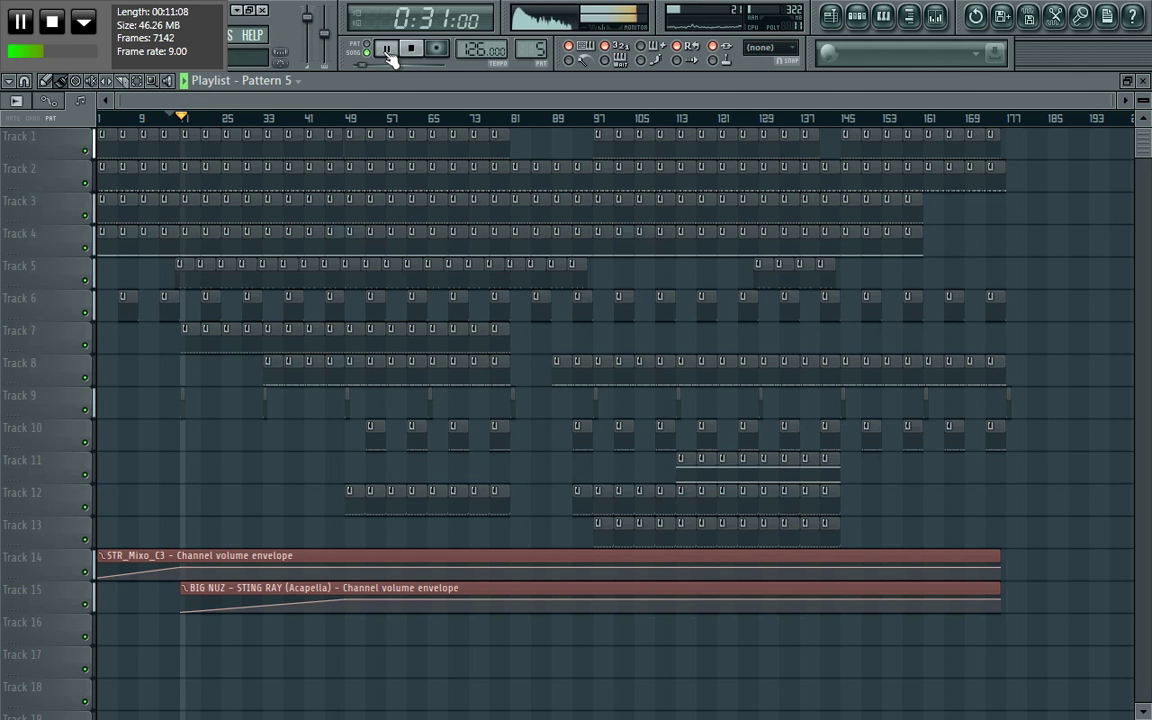
left_click(411, 49)
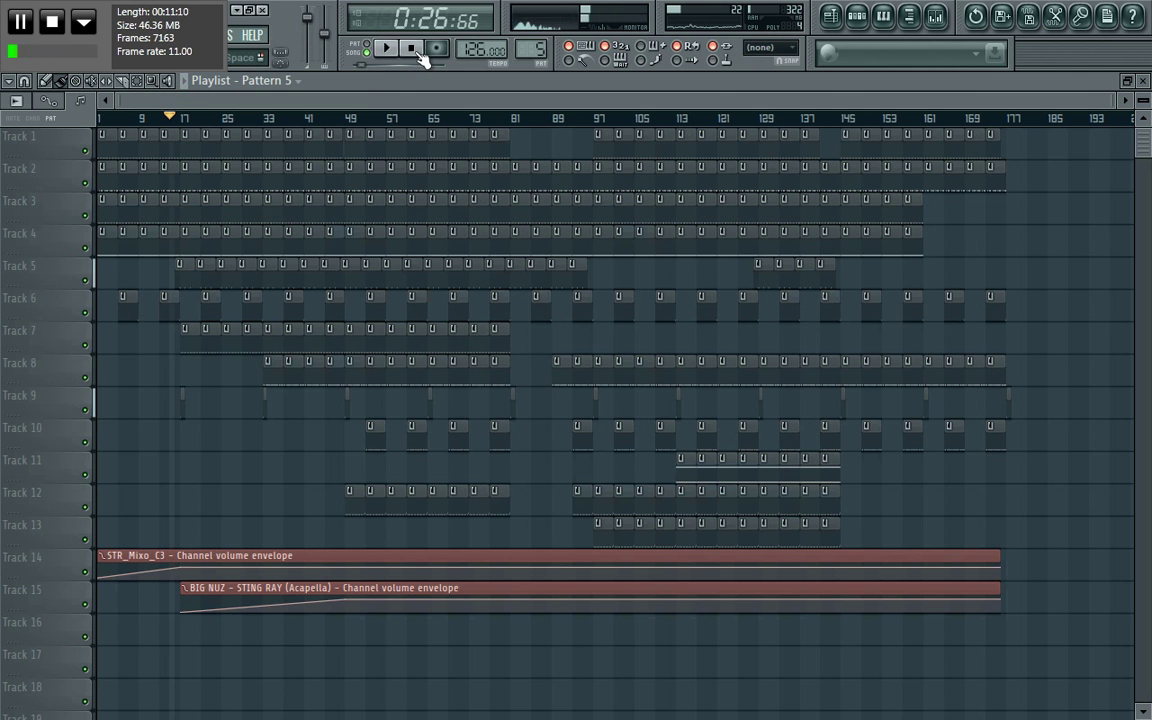
Mute tracks 7 and 8 in the playlist and audition the song from bar 33
left_click(85, 345)
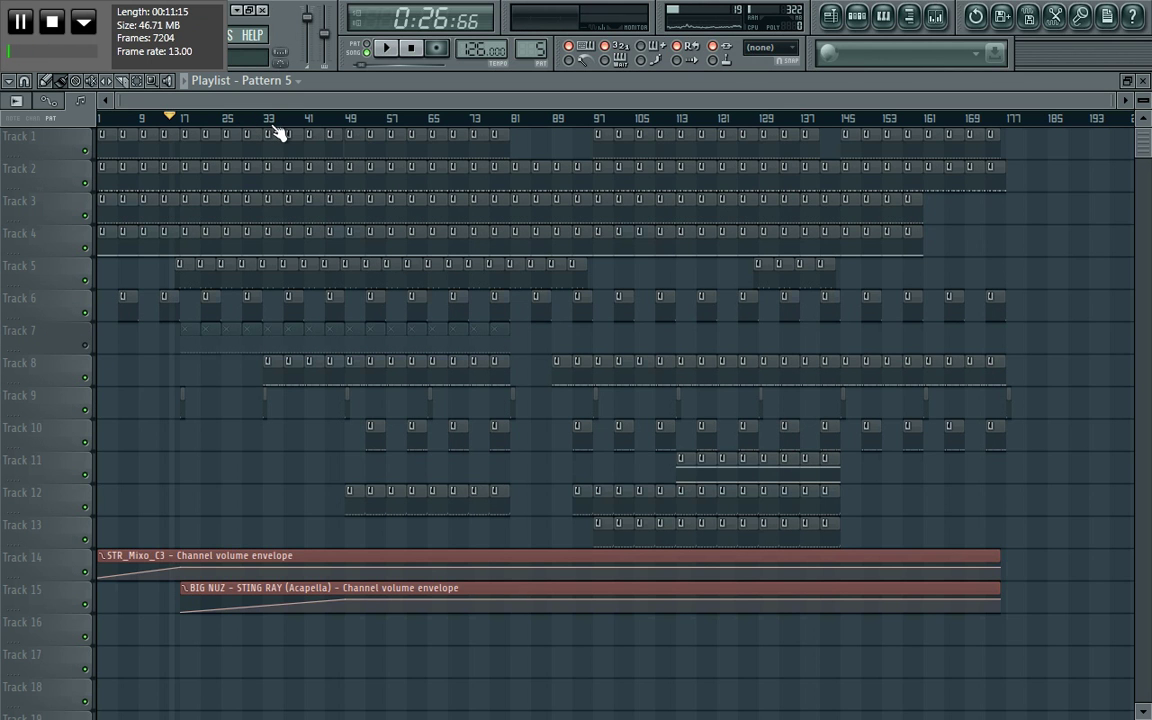
left_click(86, 377)
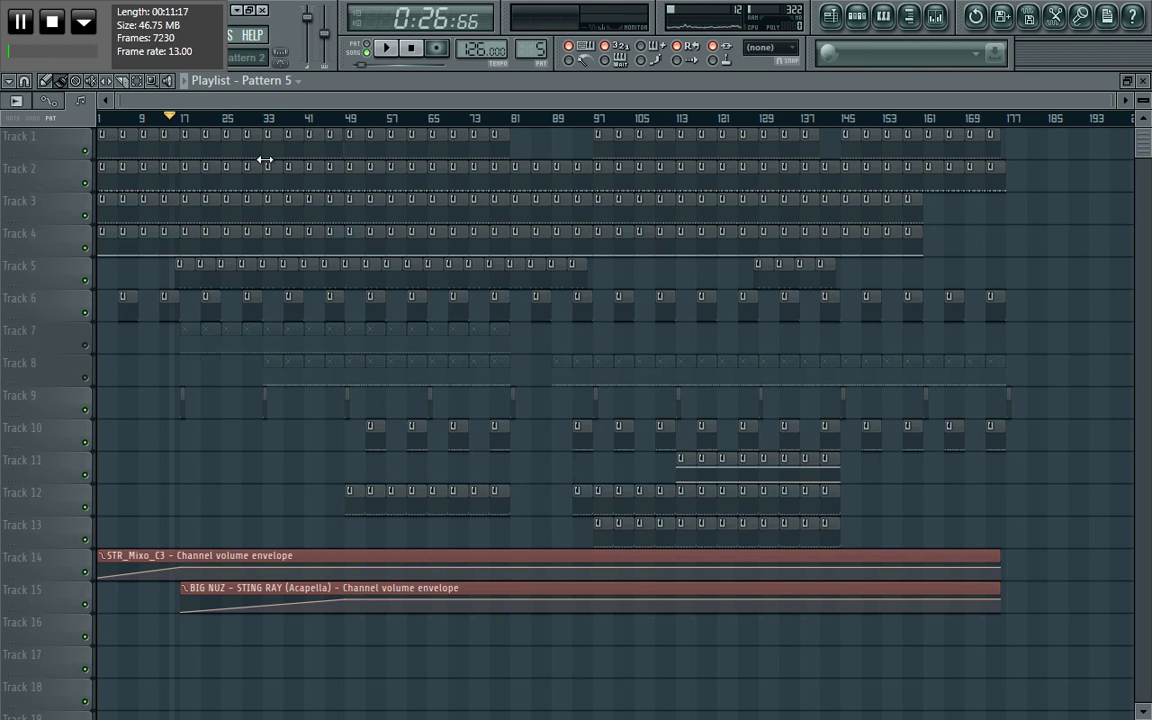
left_click(265, 119)
left_click(386, 48)
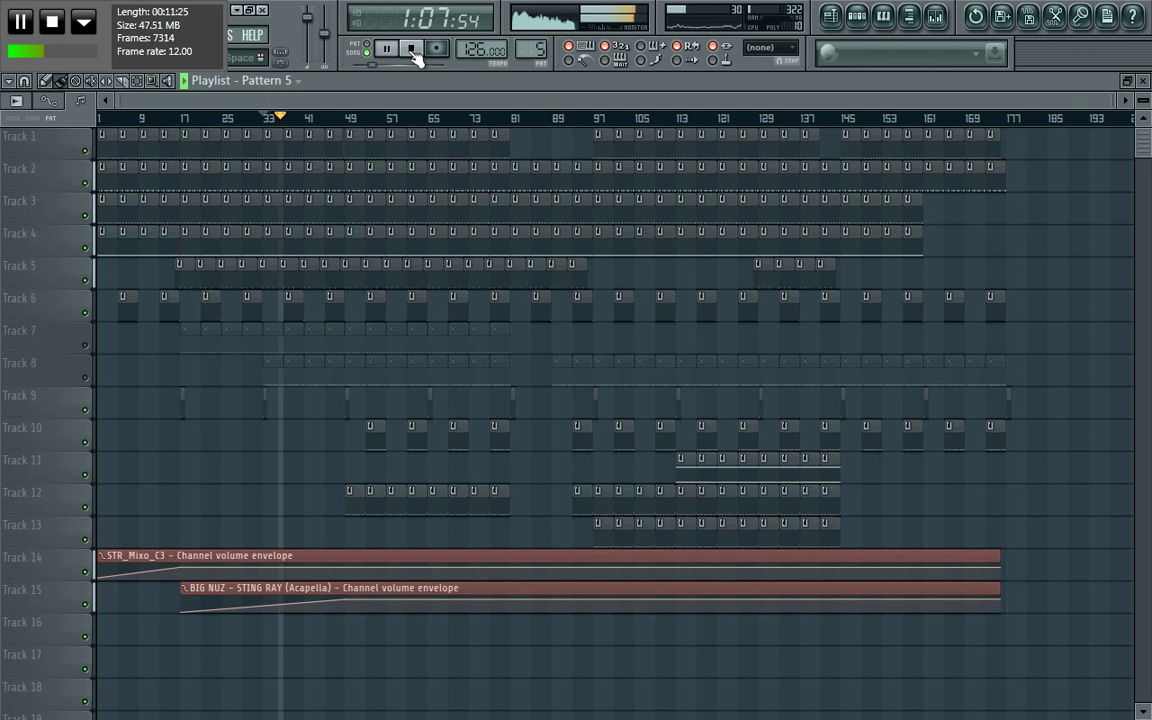
left_click(412, 50)
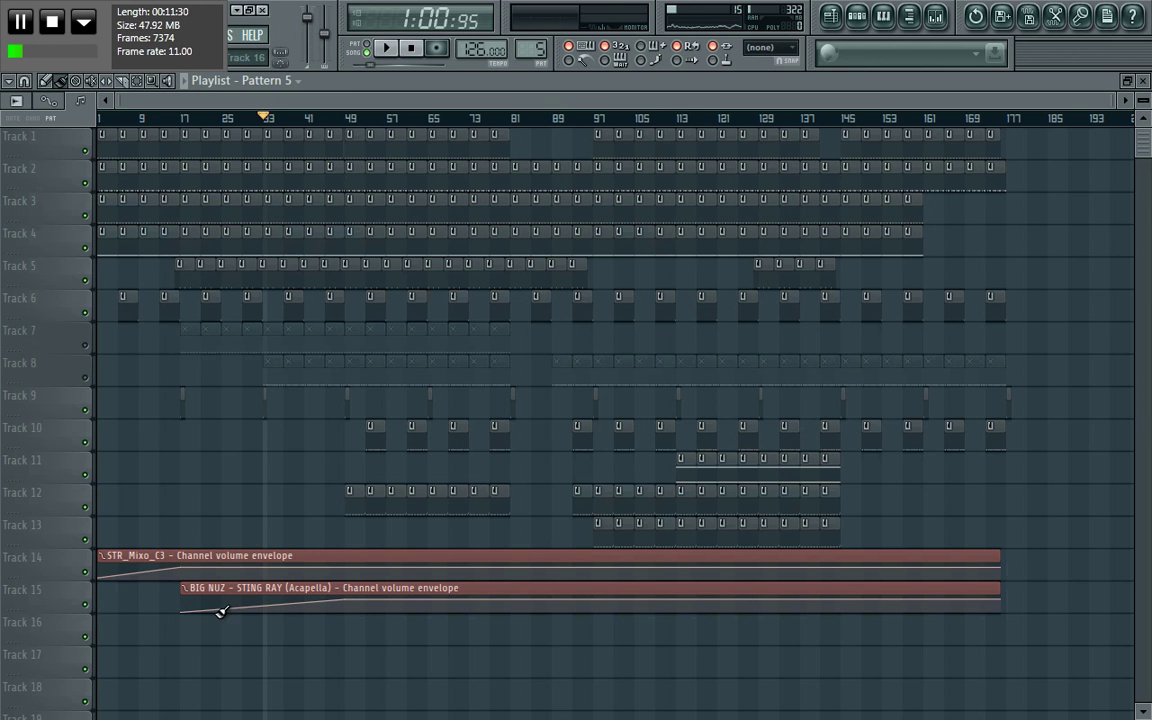
Step through Pattern 6 to Pattern 7 and open the Purity plugin from its channel
left_click(866, 16)
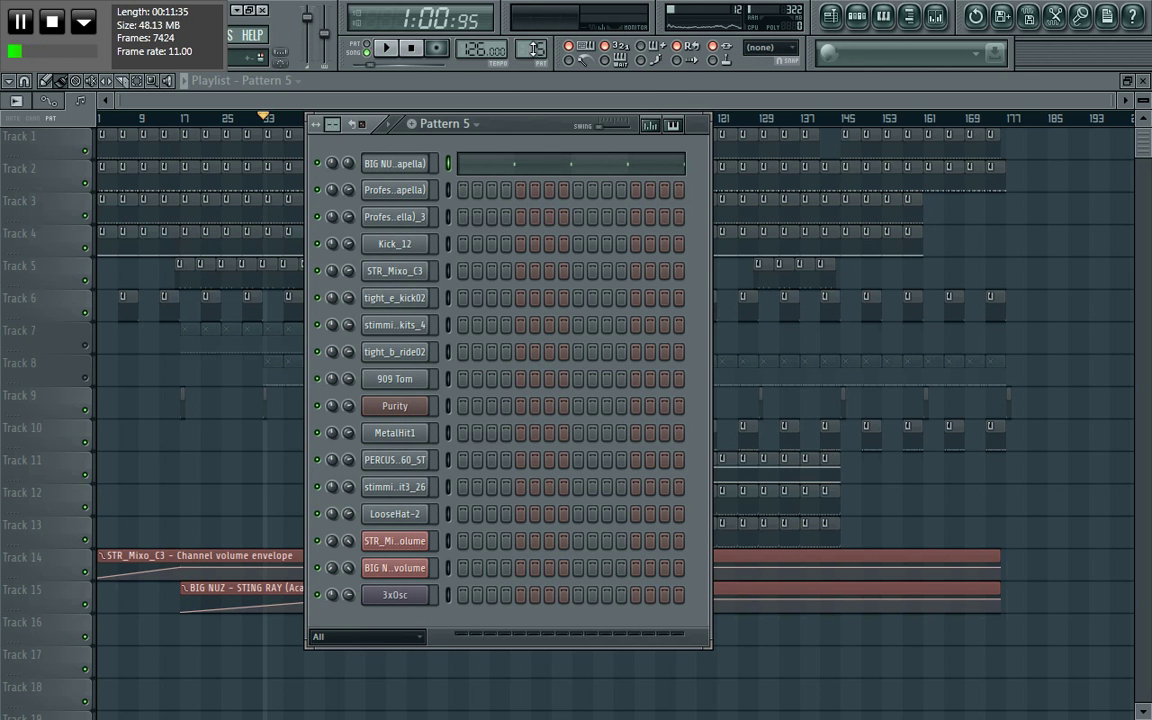
scroll(535, 48, "up", 1)
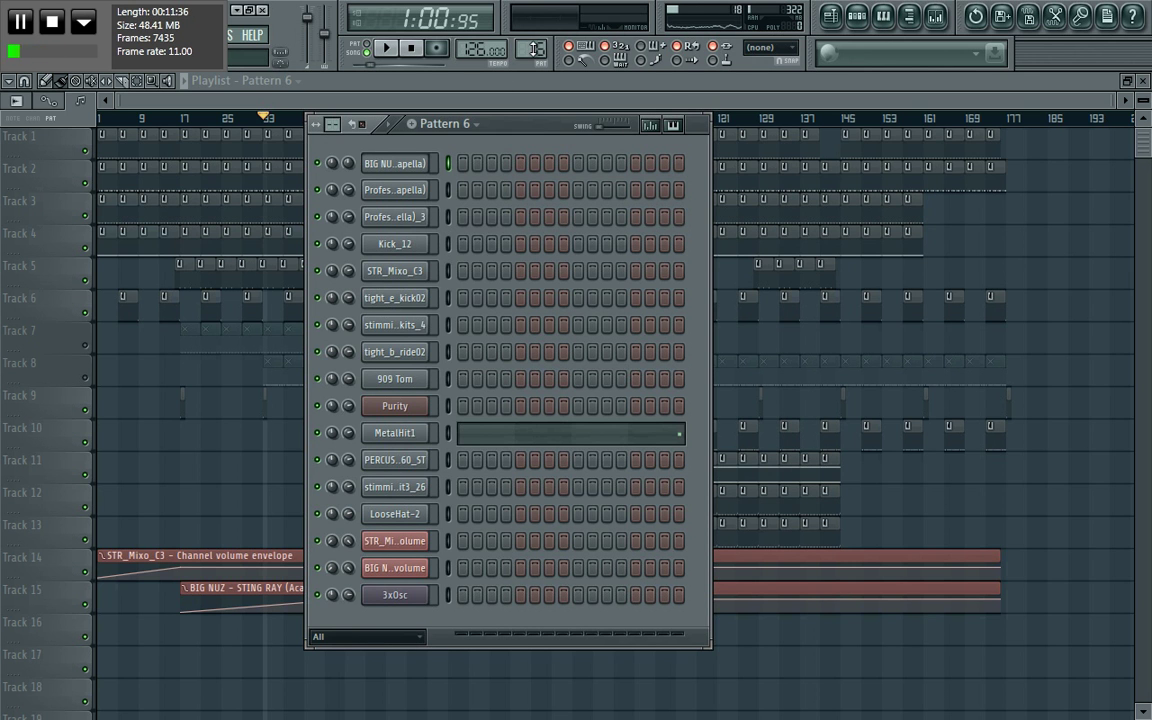
scroll(530, 48, "up", 1)
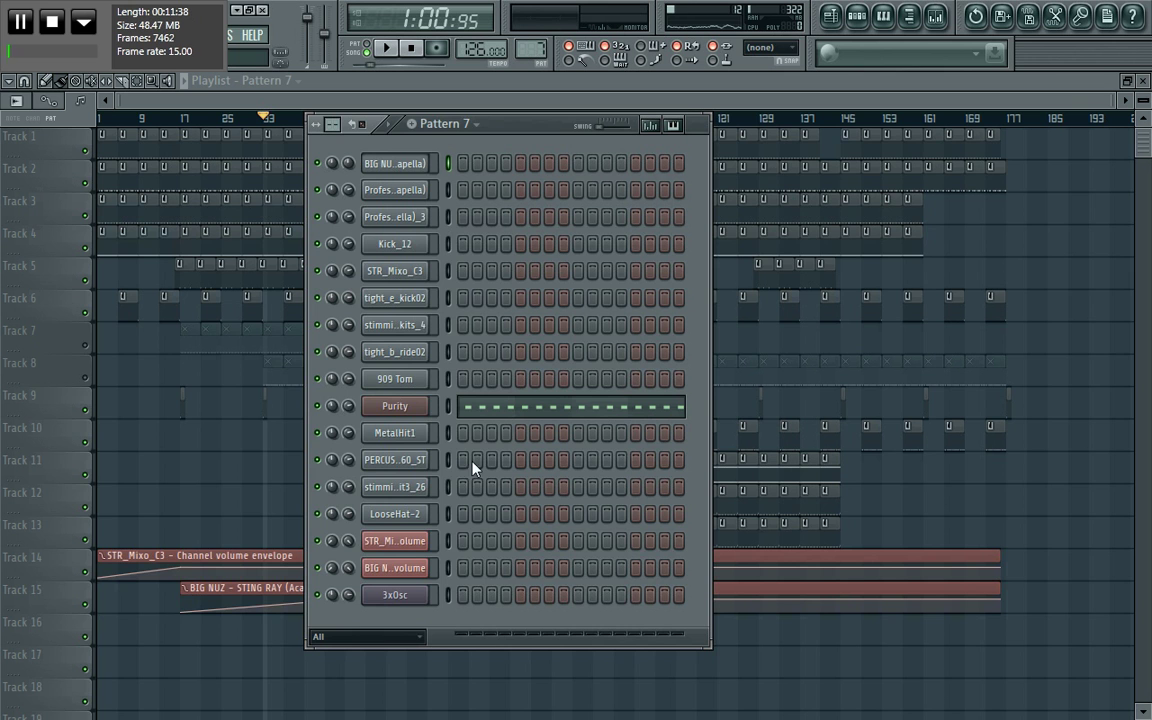
left_click(395, 405)
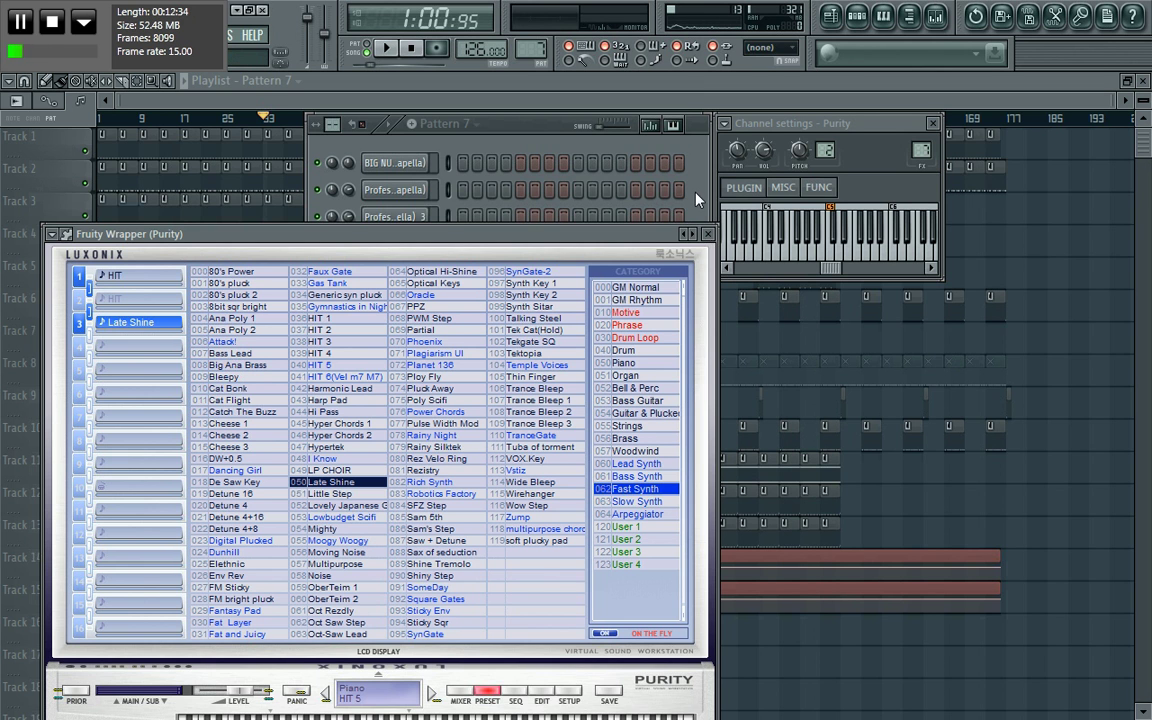
Audition Pattern 7 on its own in pattern mode and close the open plugin and channel windows
left_click(626, 172)
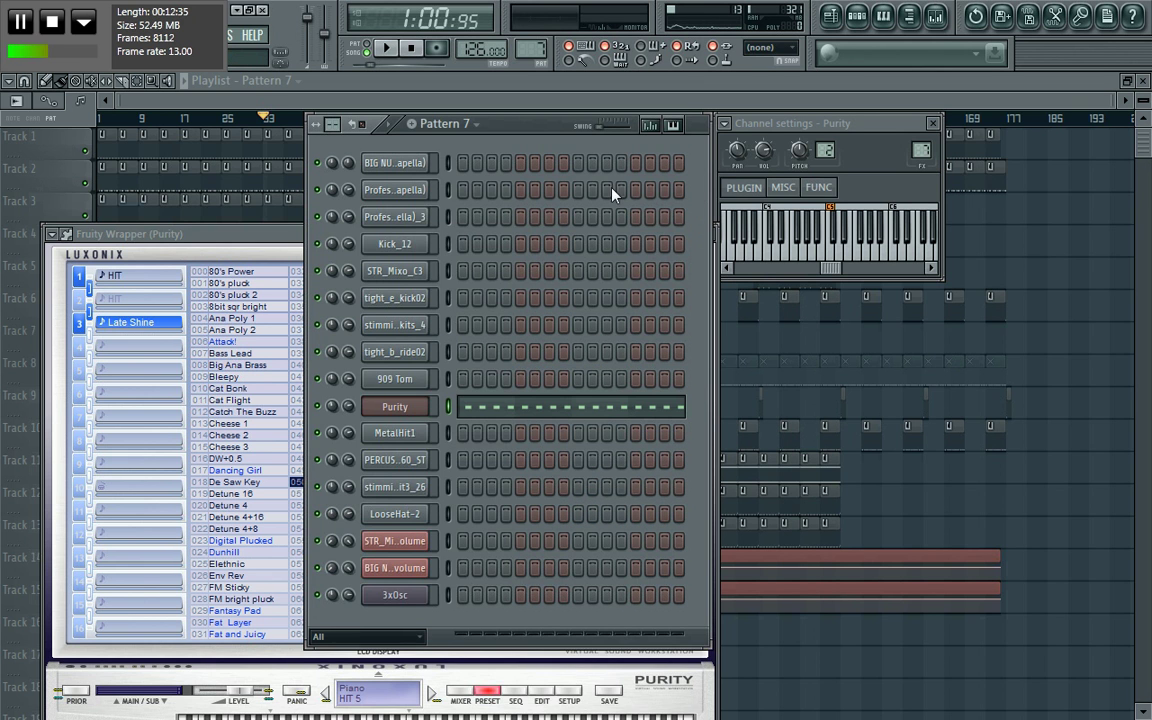
left_click(386, 47)
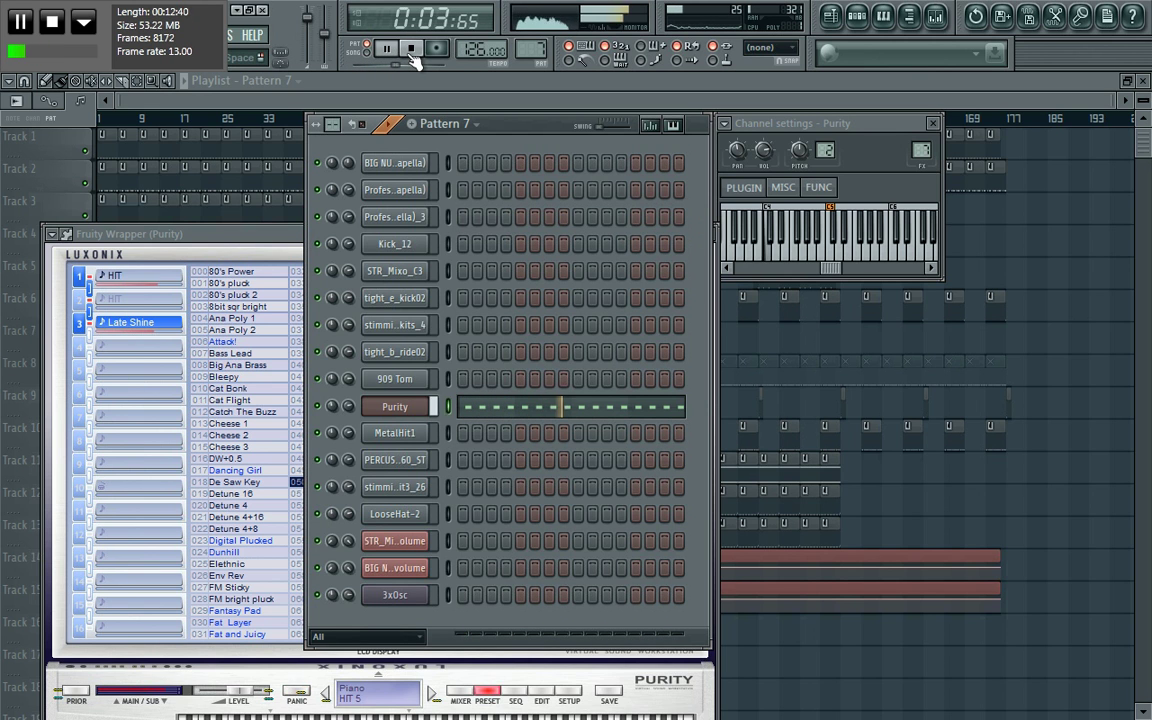
left_click(411, 48)
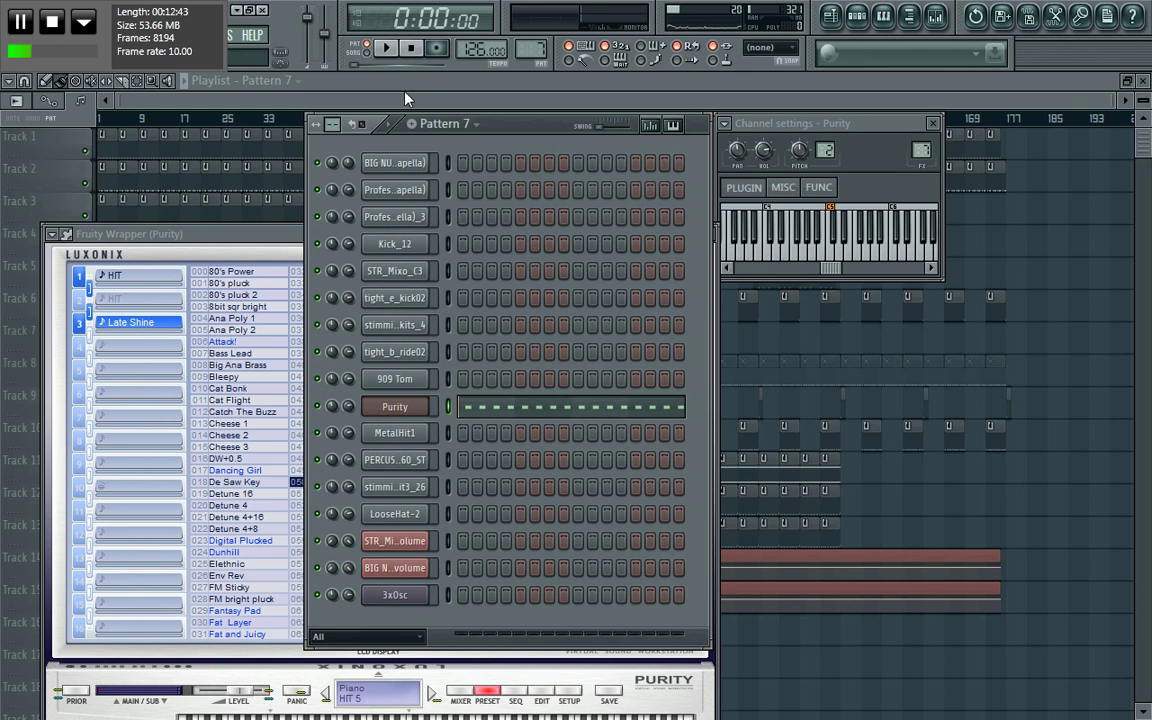
key("F12")
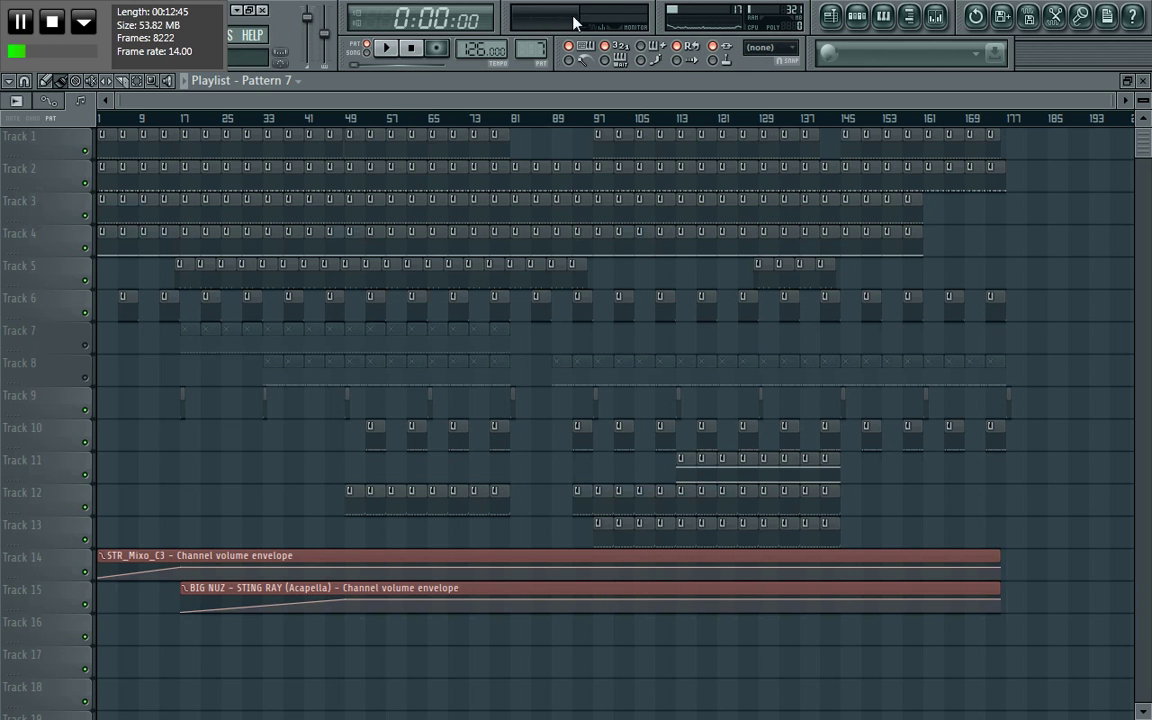
Switch to Pattern 8 in the step sequencer and audition its percussion channels in pattern mode
key("F6")
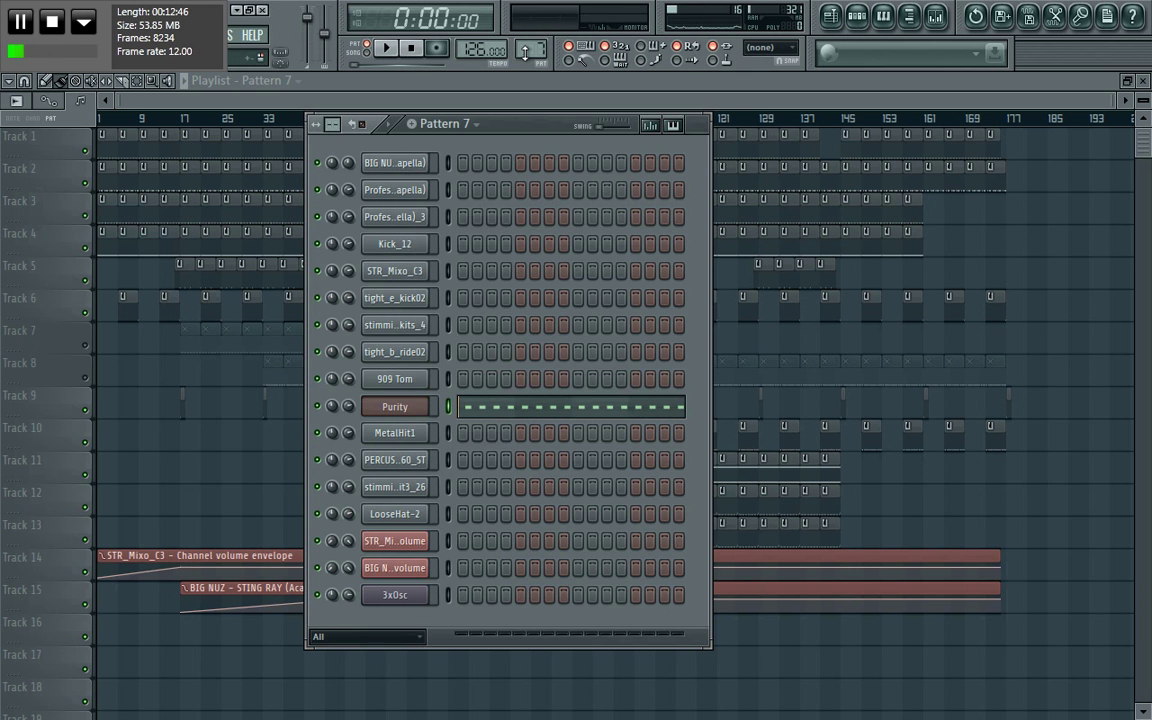
left_click_drag(531, 50, 531, 44)
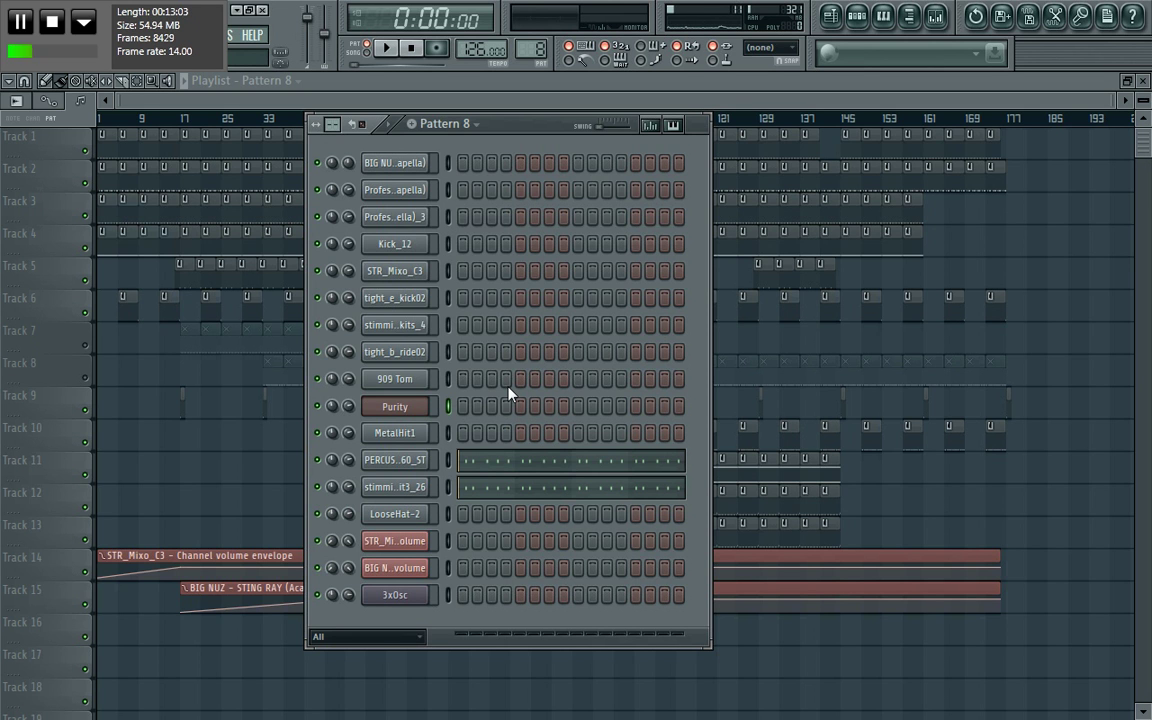
left_click(388, 52)
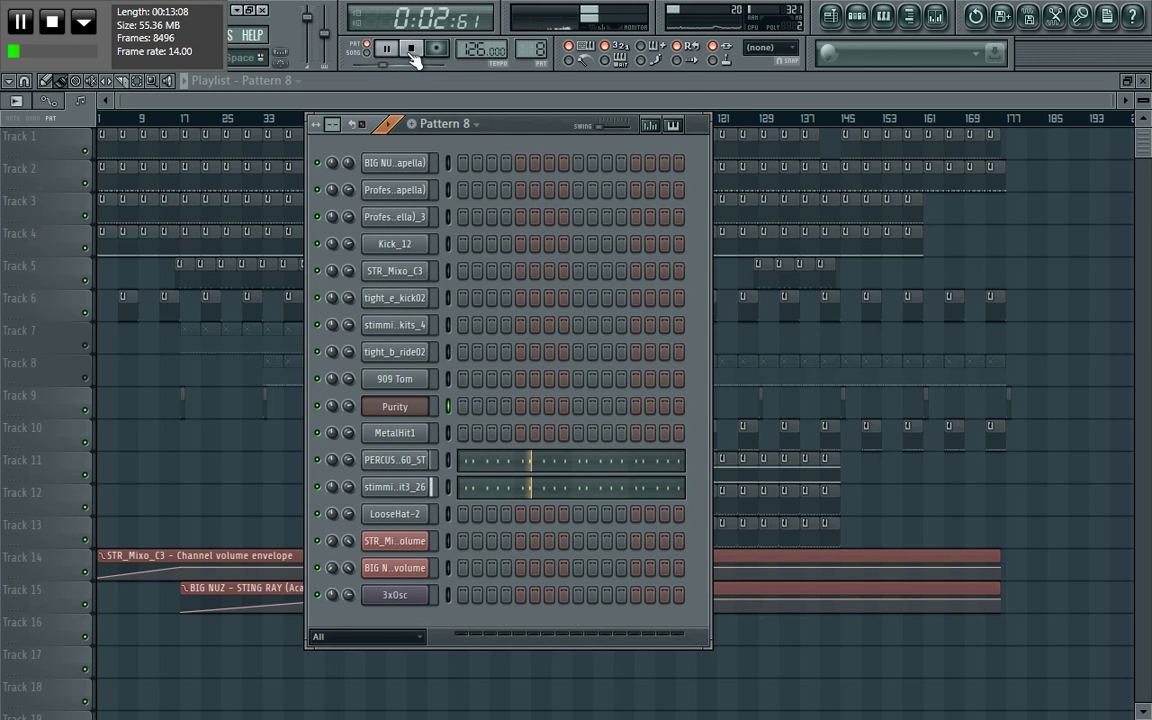
left_click(411, 52)
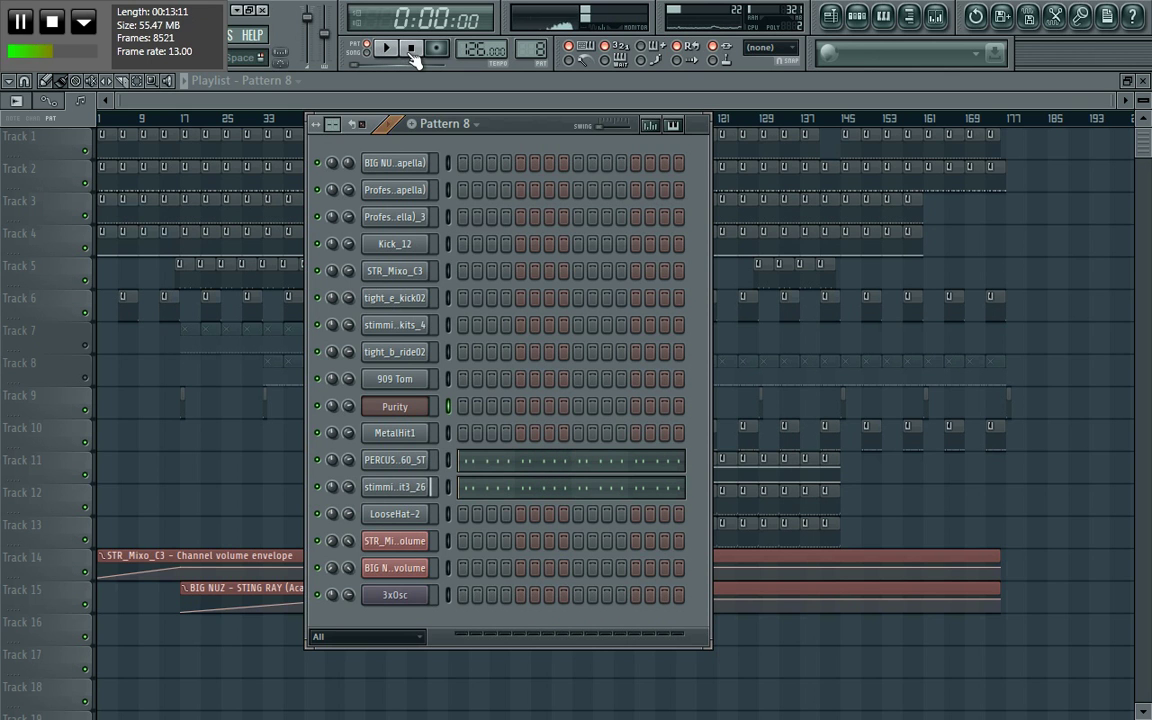
Unmute tracks 7 and 8 in the playlist and play the song from bar 41
left_click(447, 108)
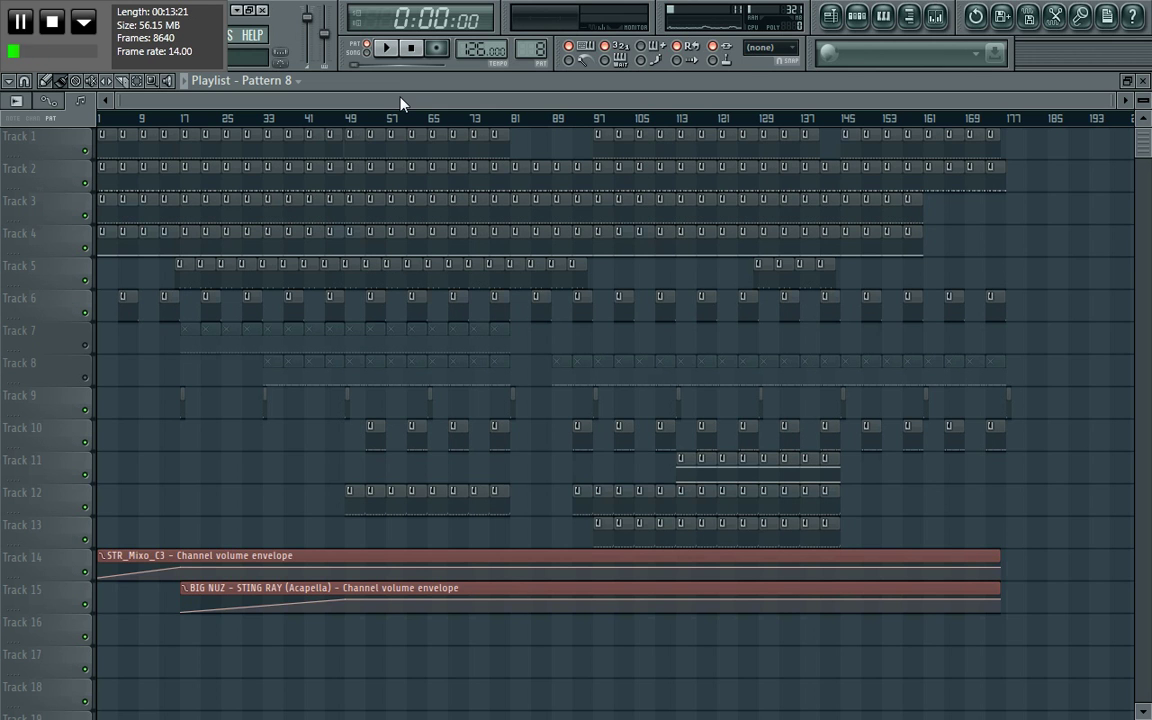
left_click(309, 121)
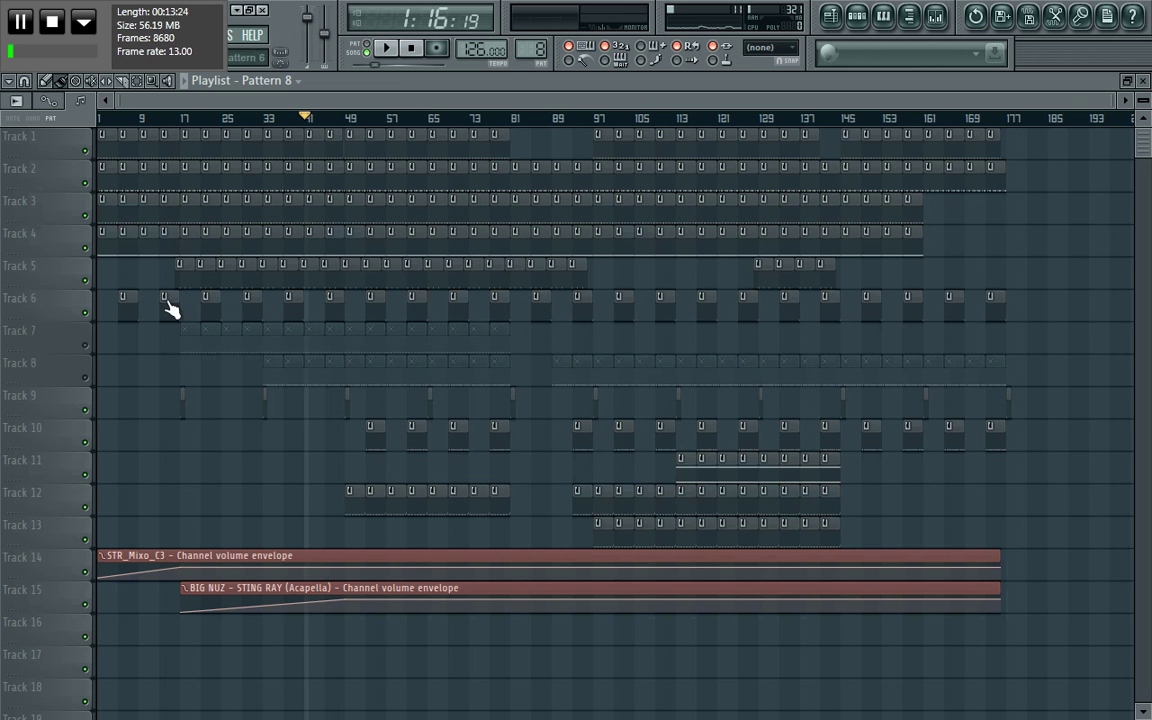
left_click(85, 346)
left_click(85, 378)
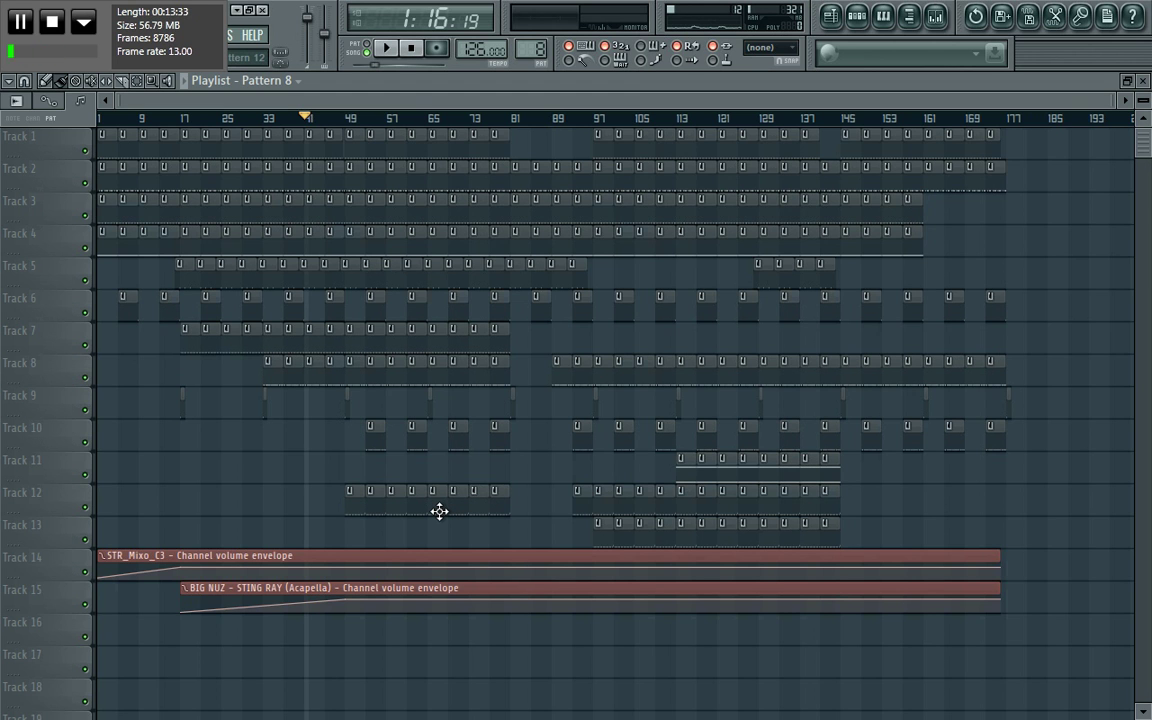
key("space")
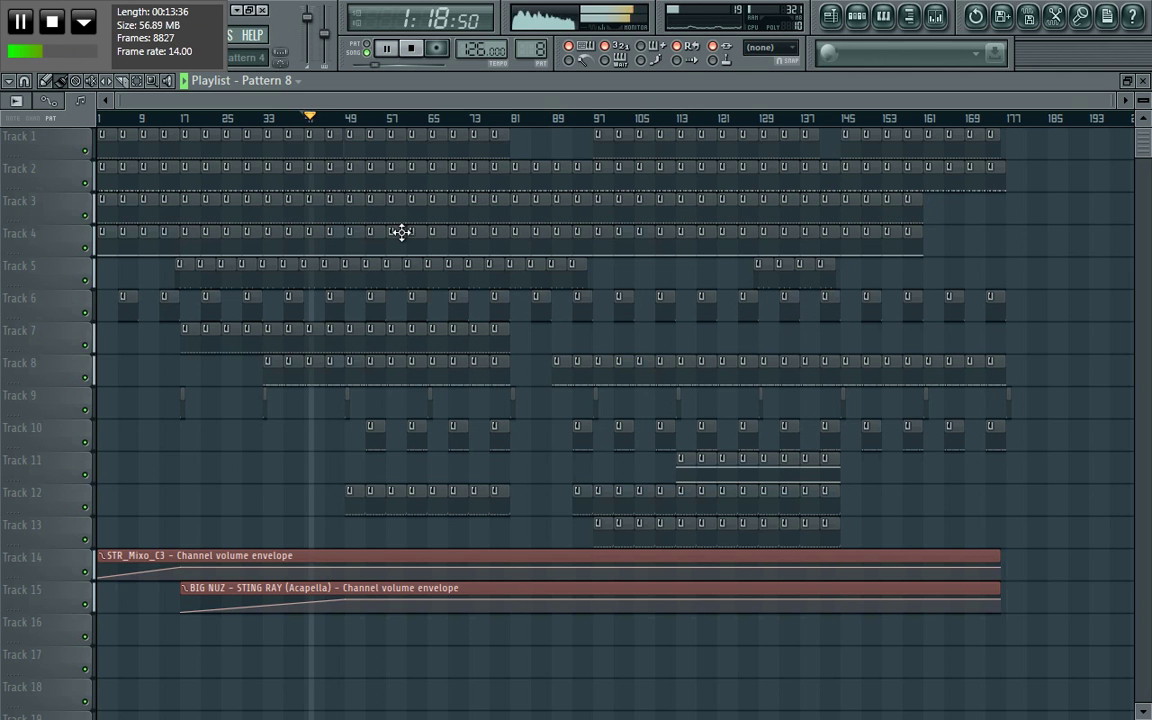
Audition the song from bar 24 with all tracks playing, briefly showing the step sequencer, and stop playback
left_click(218, 116)
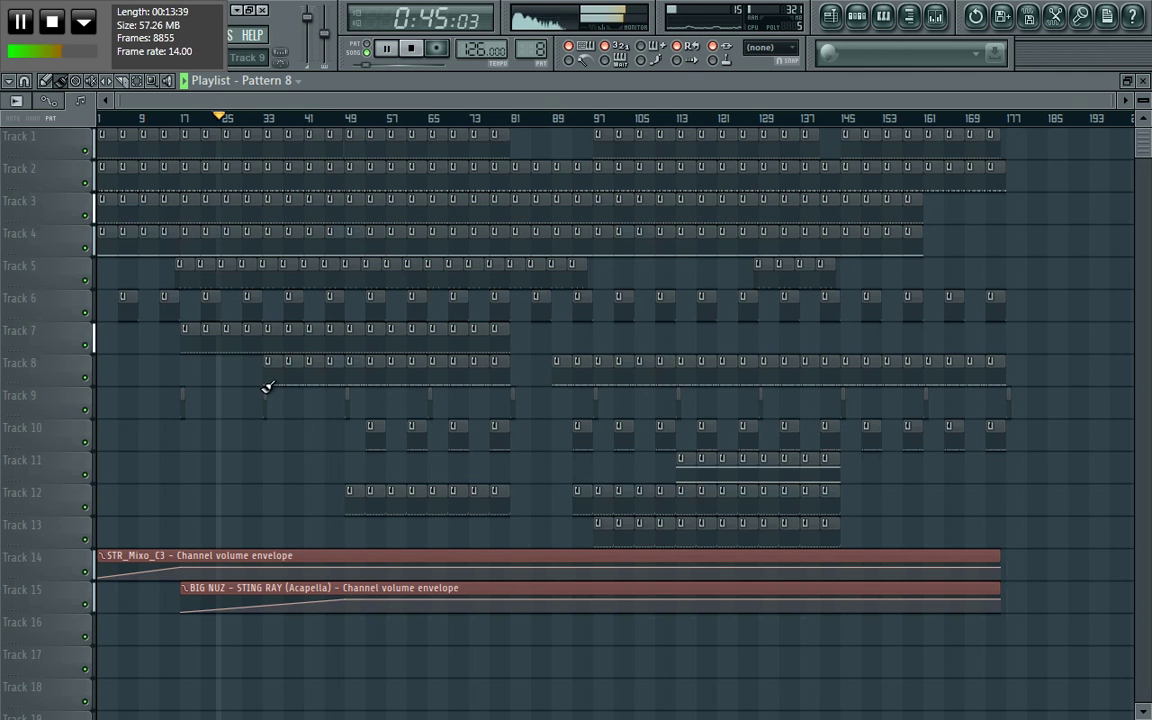
key("F6")
key("F6")
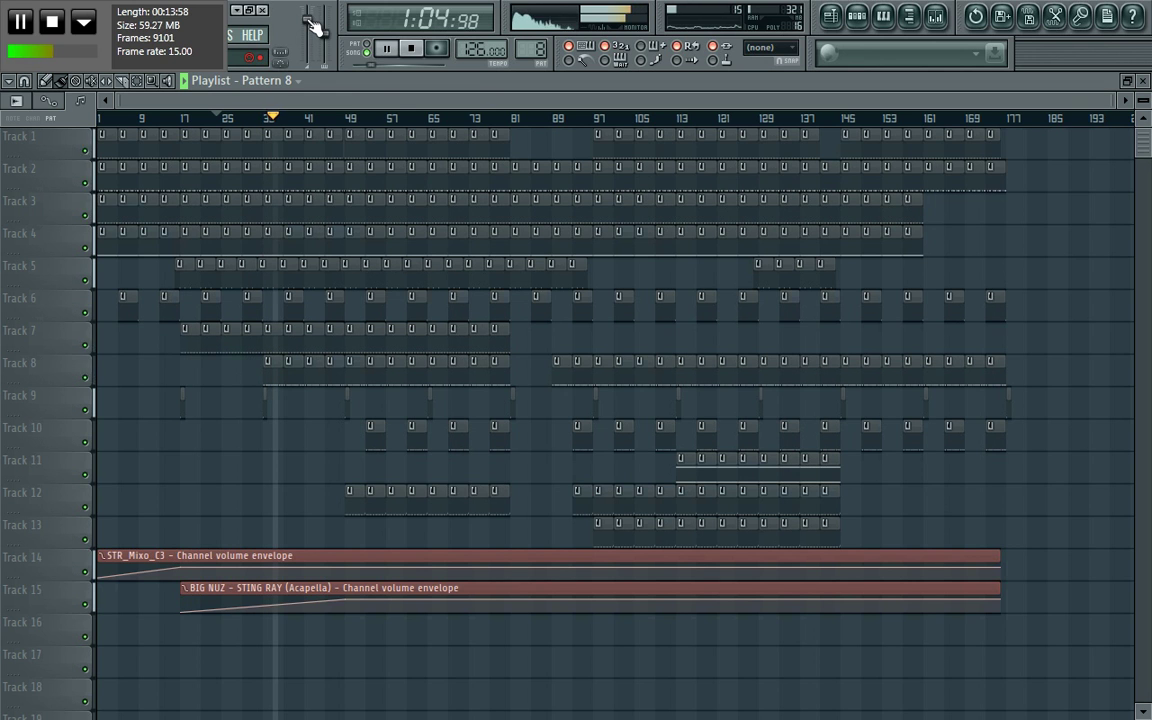
key("space")
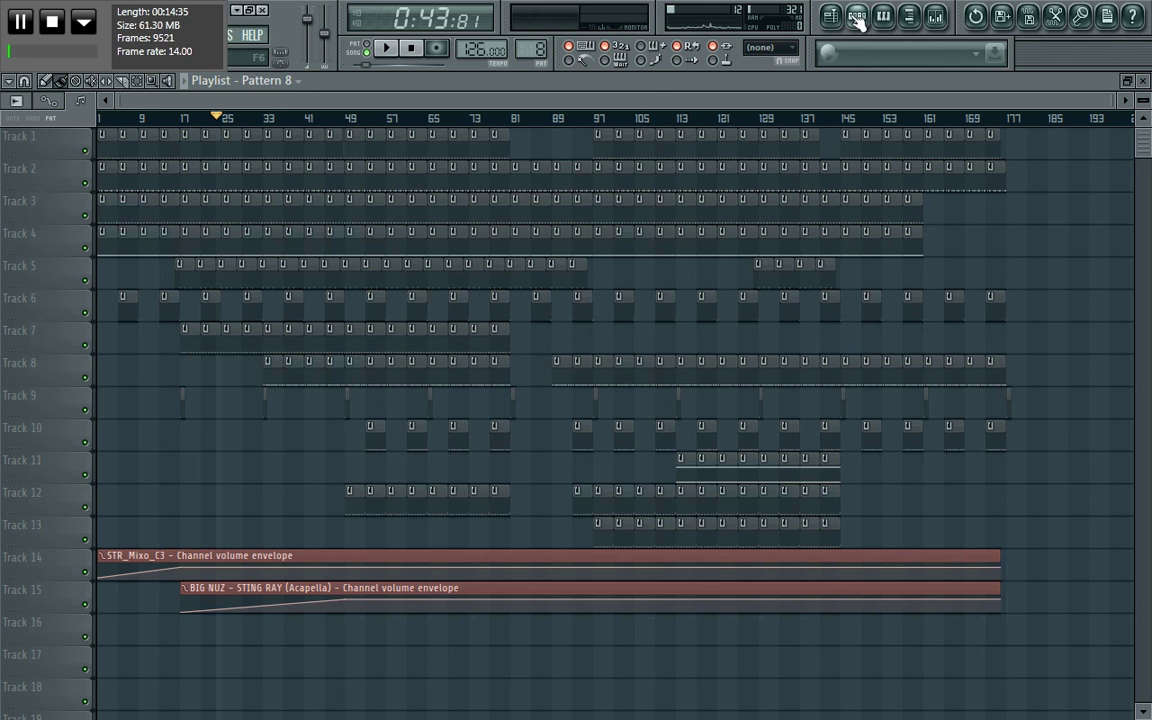
Browse from Pattern 8 to Pattern 10 in the step sequencer, return to Pattern 8, and select Pattern 11
key("F6")
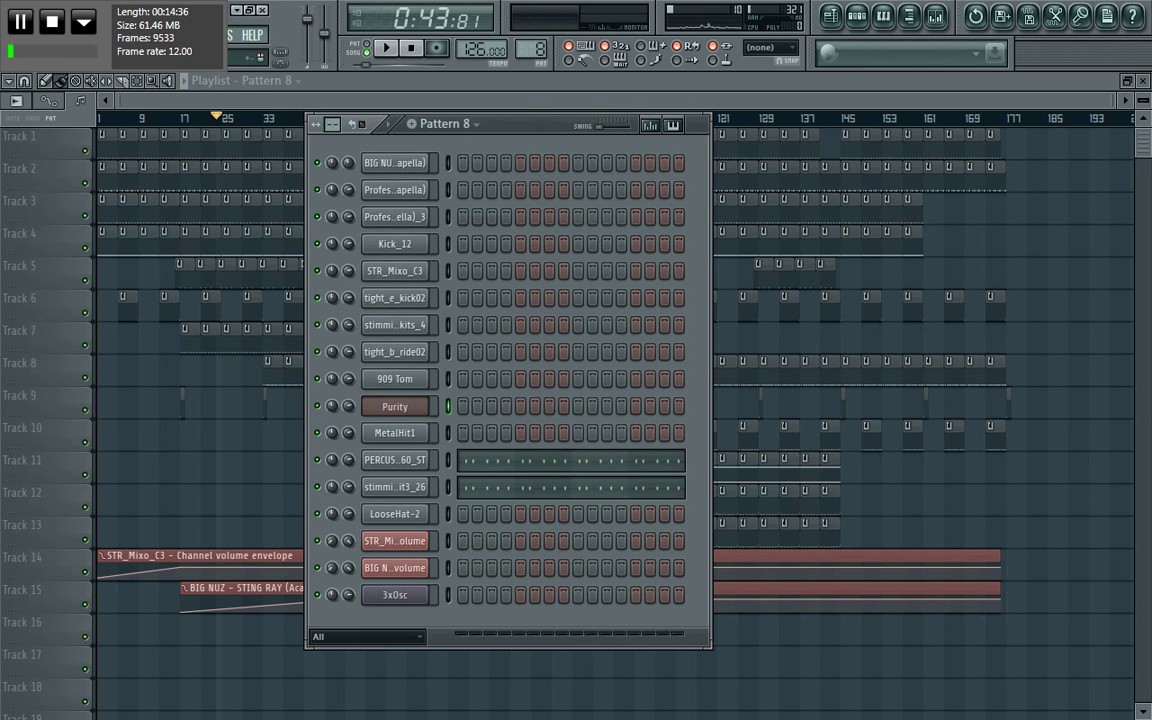
scroll(538, 48, "up", 1)
key("KP_Add")
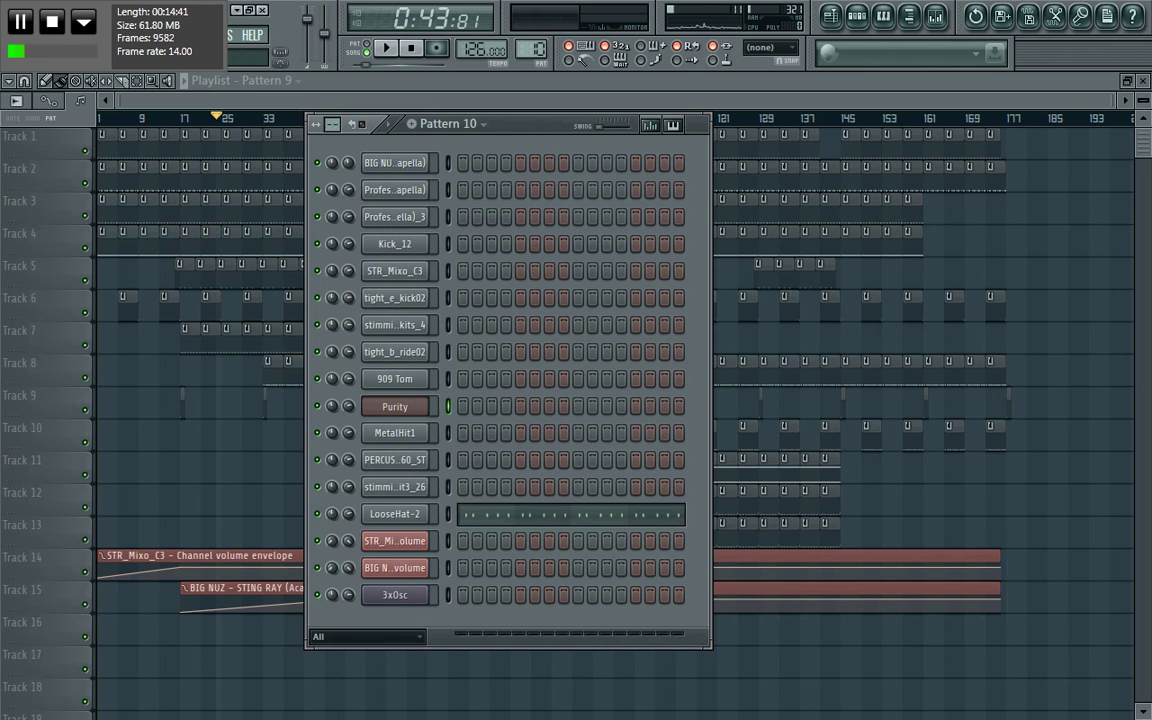
key("KP_Subtract")
key("KP_Subtract")
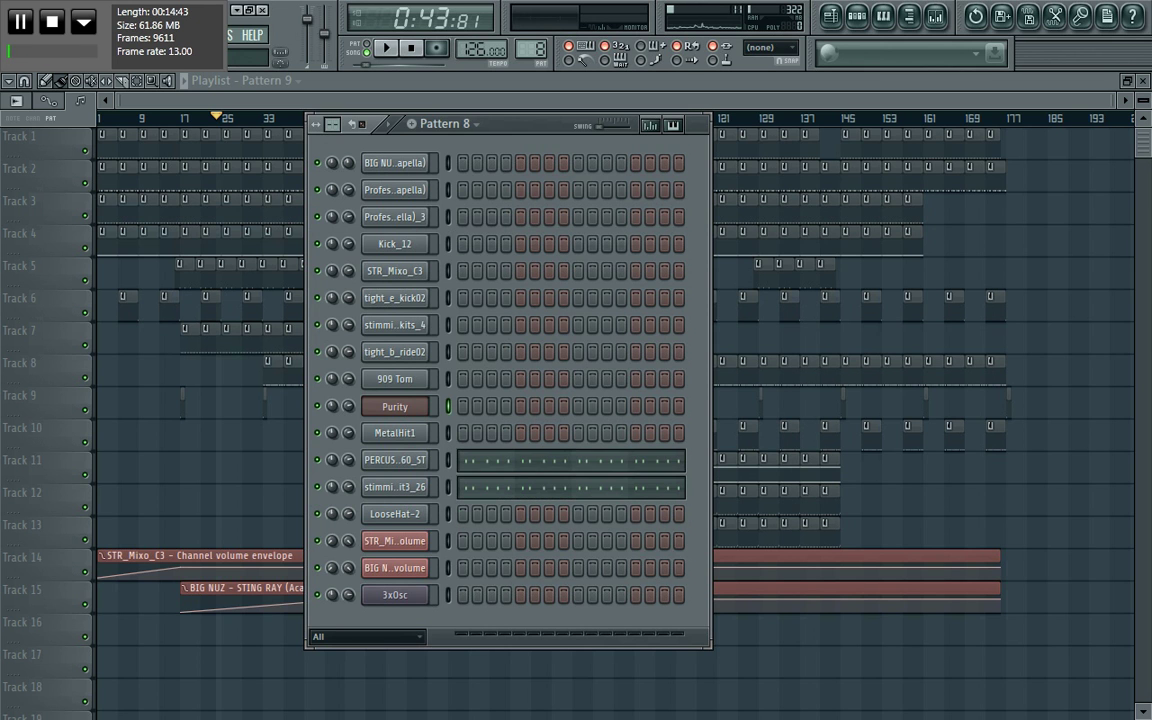
key("KP_Add")
key("KP_Add")
key("KP_Add")
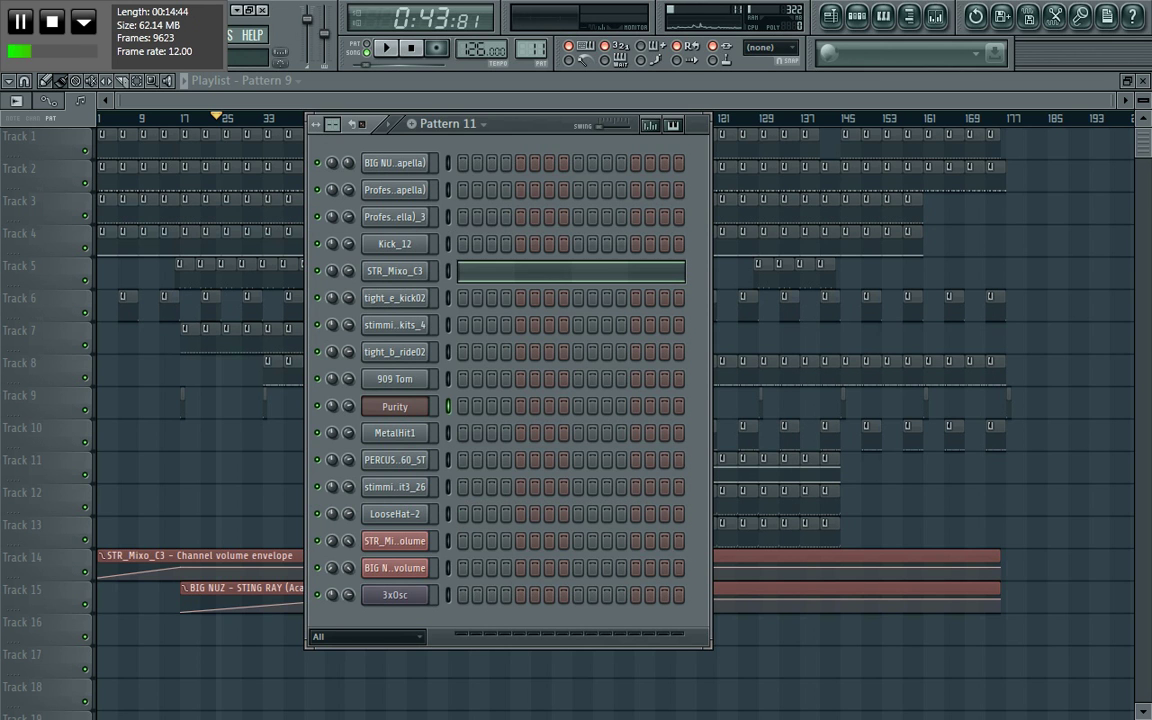
View the STR_Mixo_C3 notes of Pattern 11 in the piano roll and return to the playlist
left_click(517, 272)
left_click(517, 272)
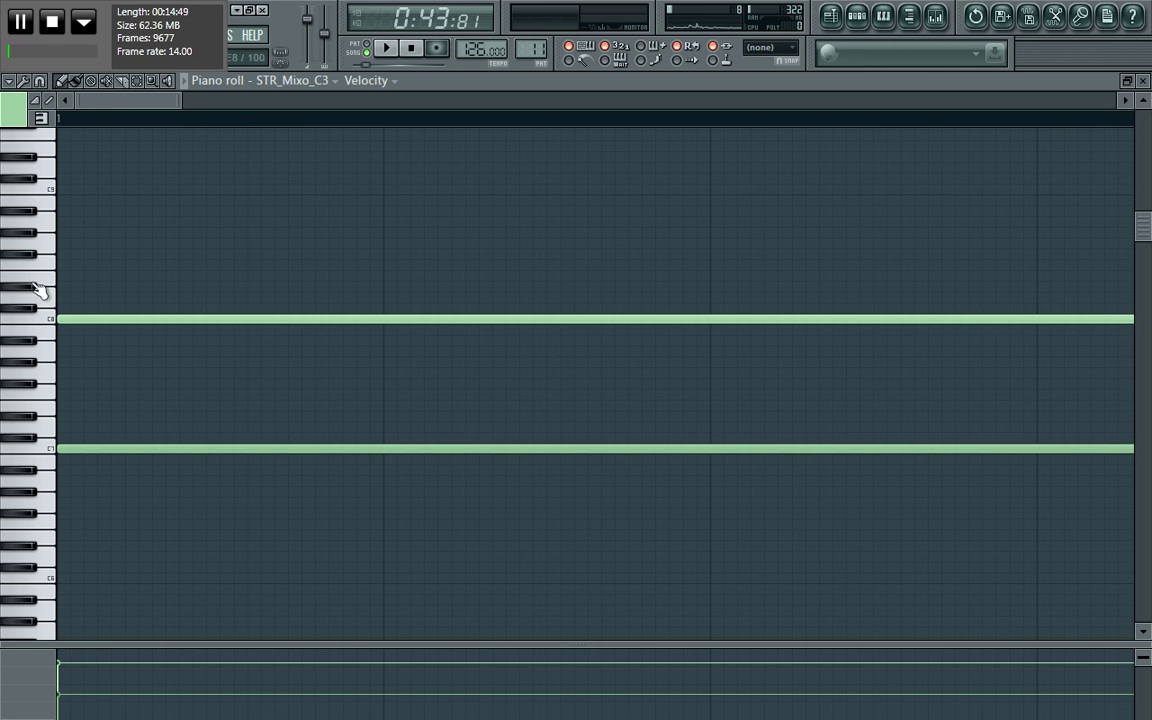
left_click(833, 20)
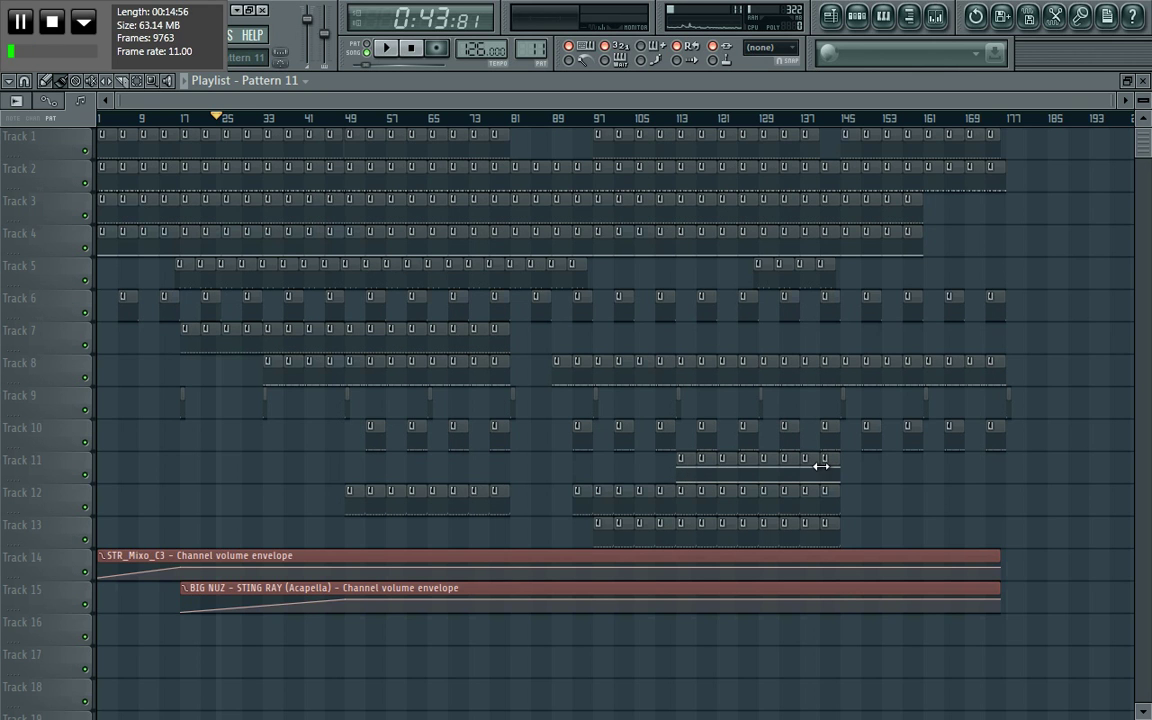
left_click(683, 178)
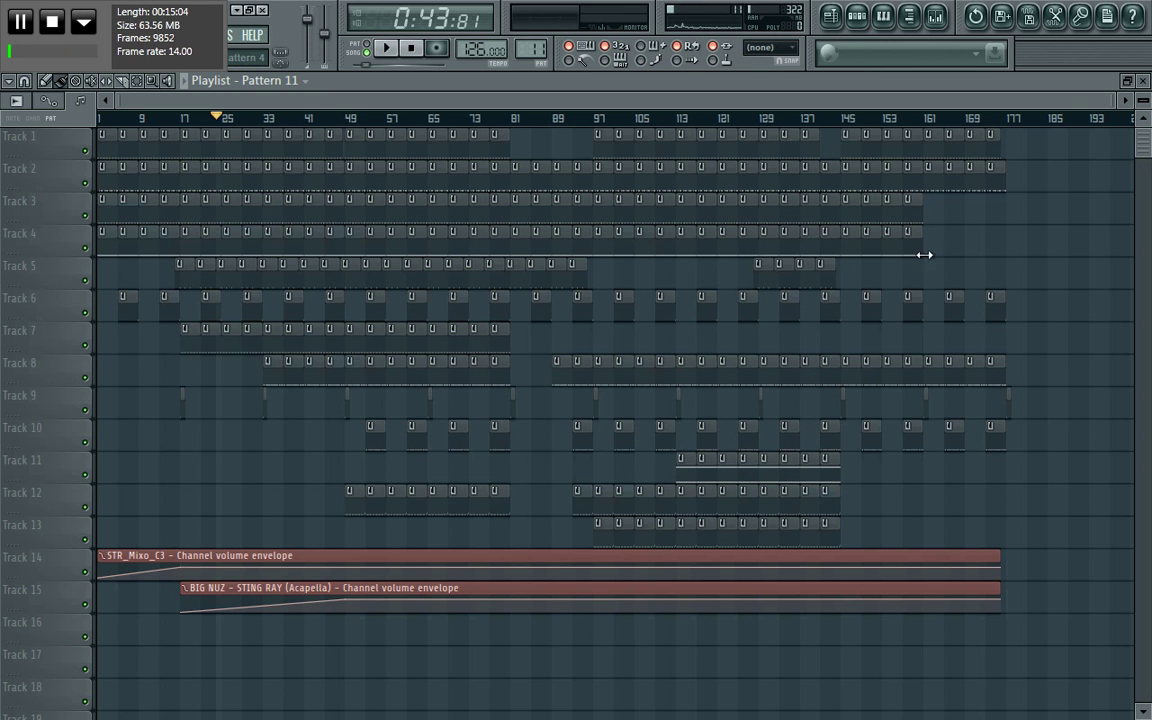
Switch the step sequencer to Pattern 12, audition its 3xOsc channel in pattern mode, and hide the sequencer
left_click(857, 18)
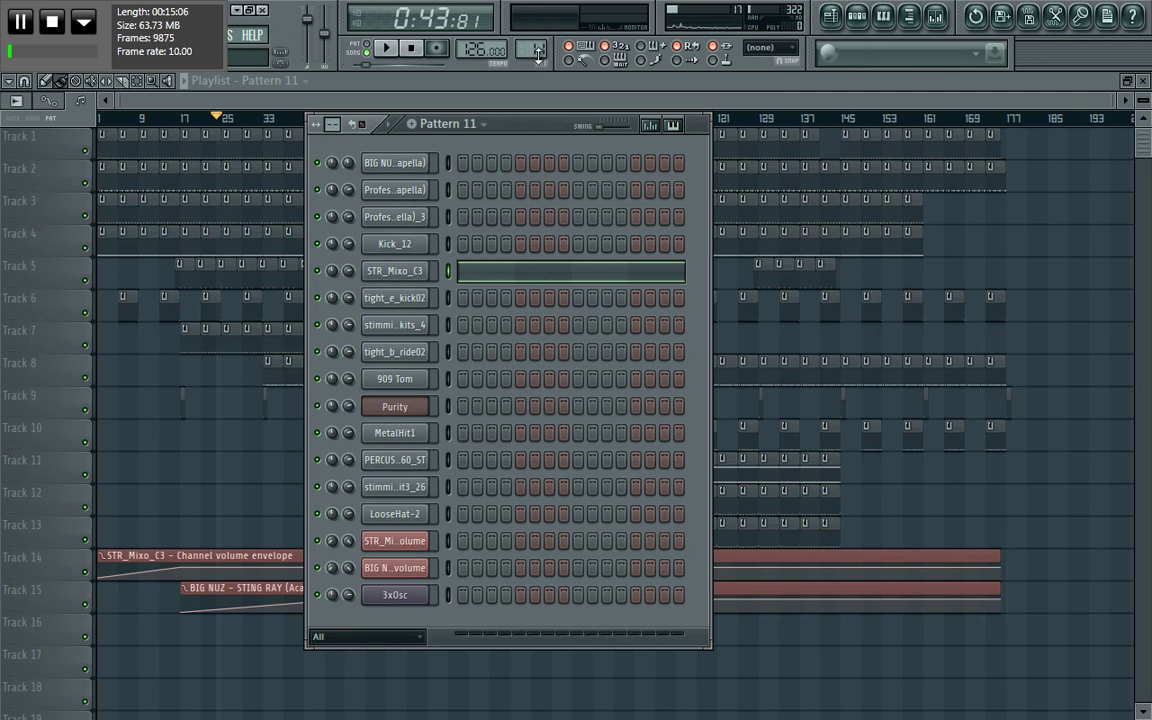
key("KP_Add")
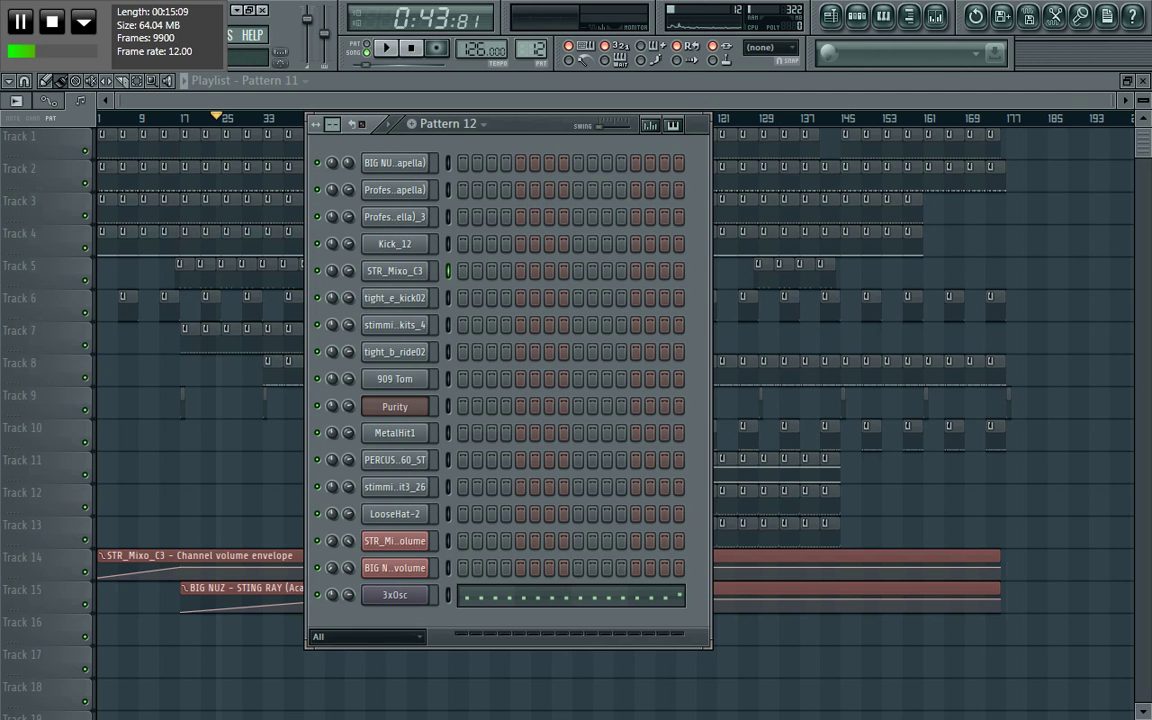
key("KP_Add")
key("KP_Subtract")
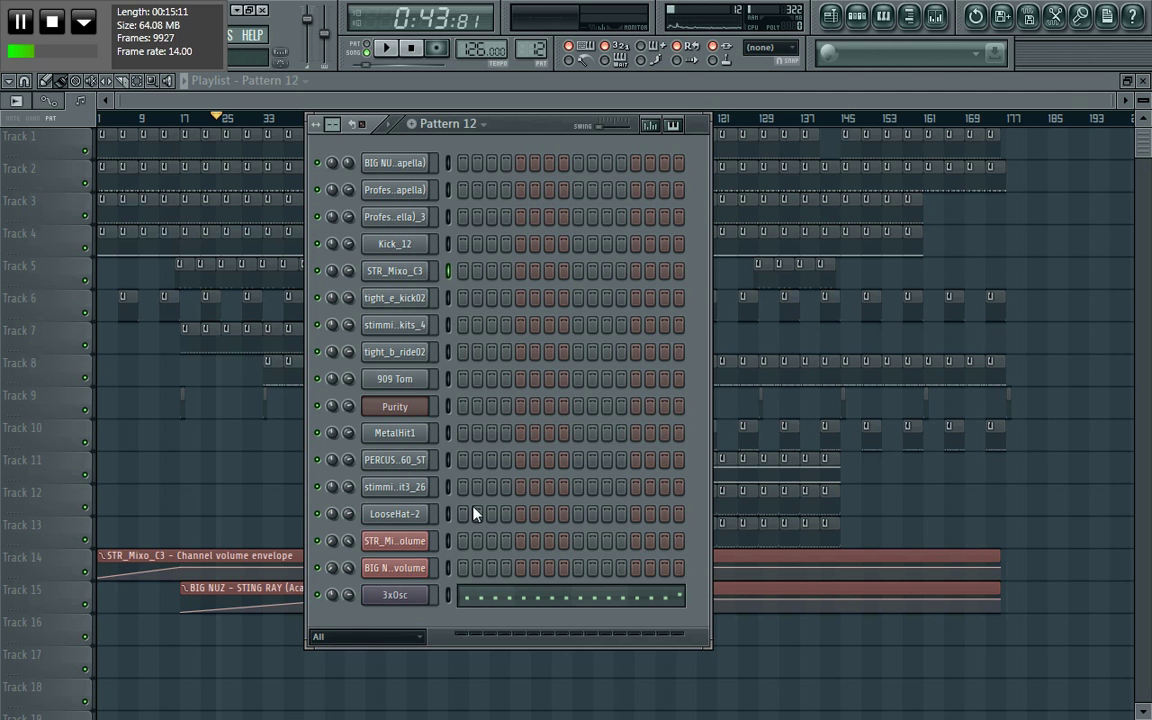
key("F6")
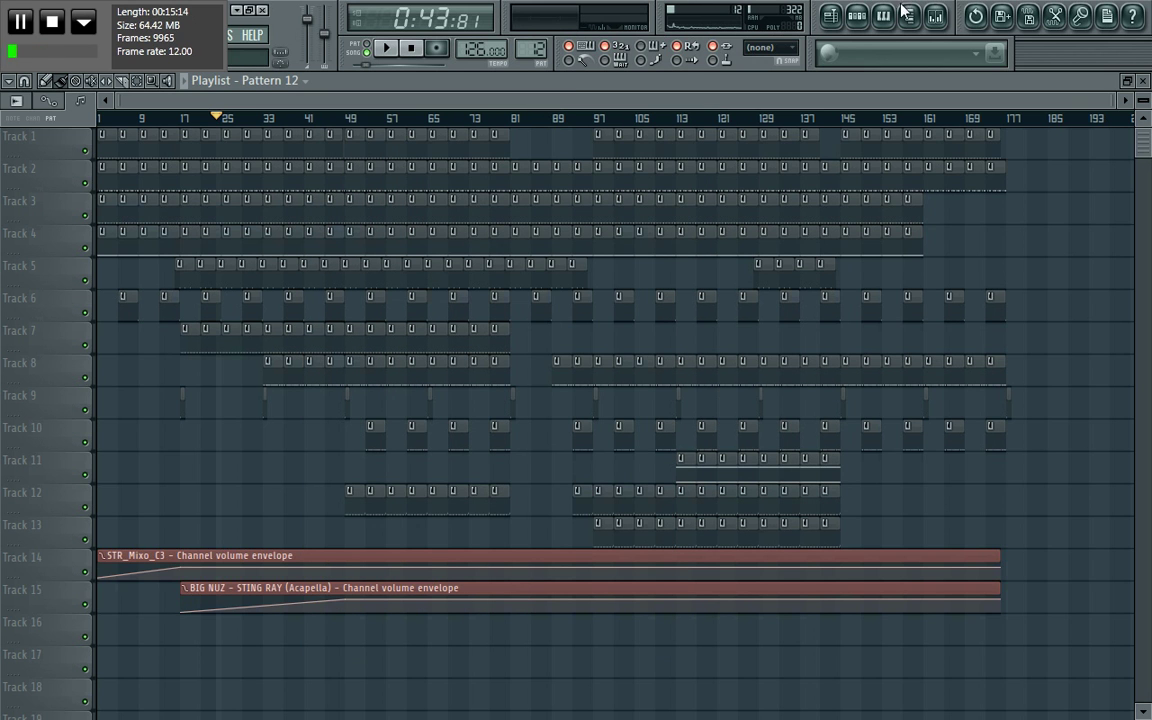
key("F6")
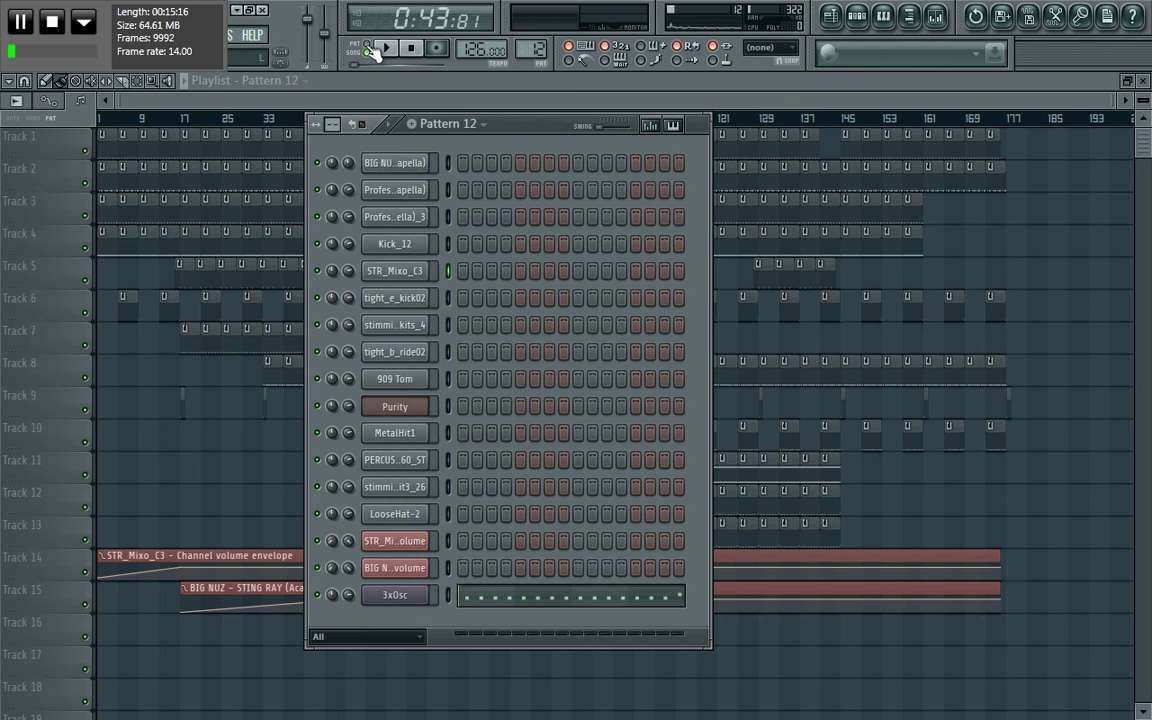
left_click(386, 48)
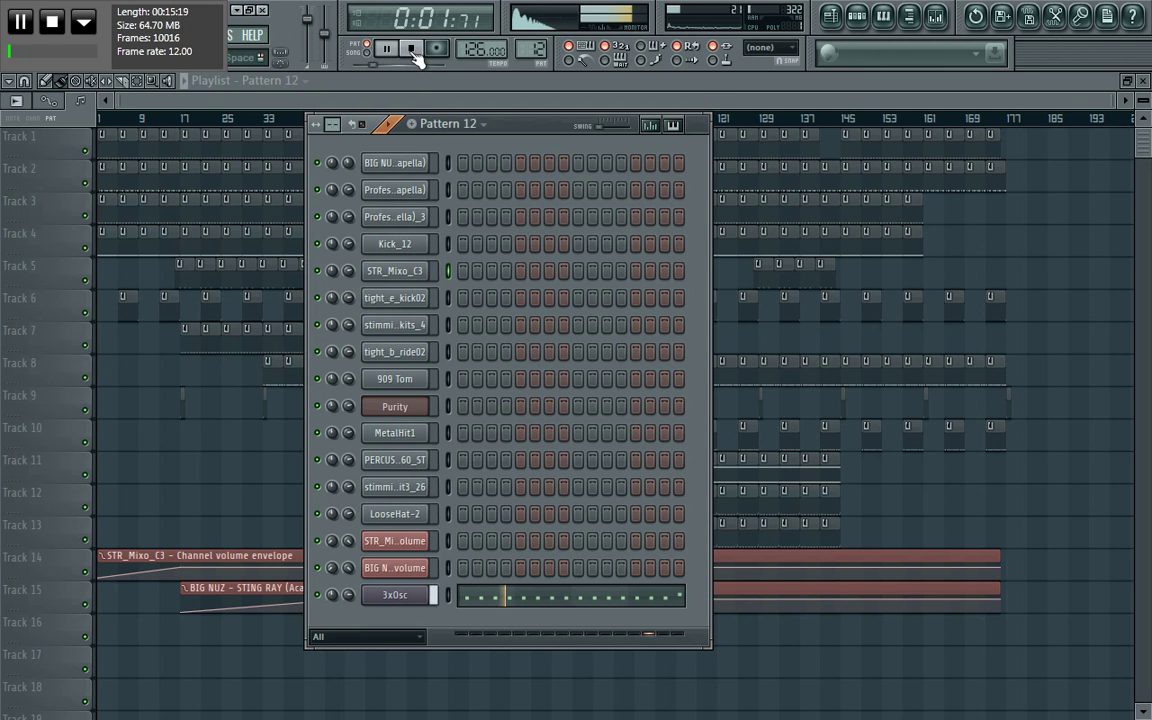
left_click(410, 49)
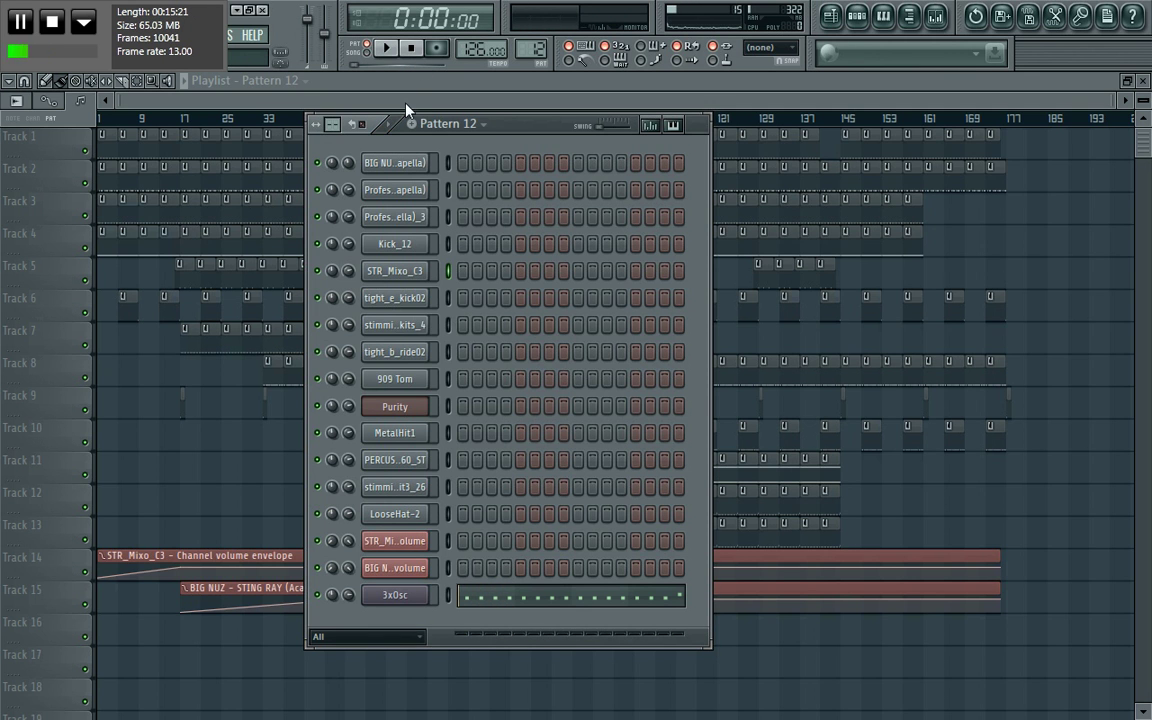
key("F6")
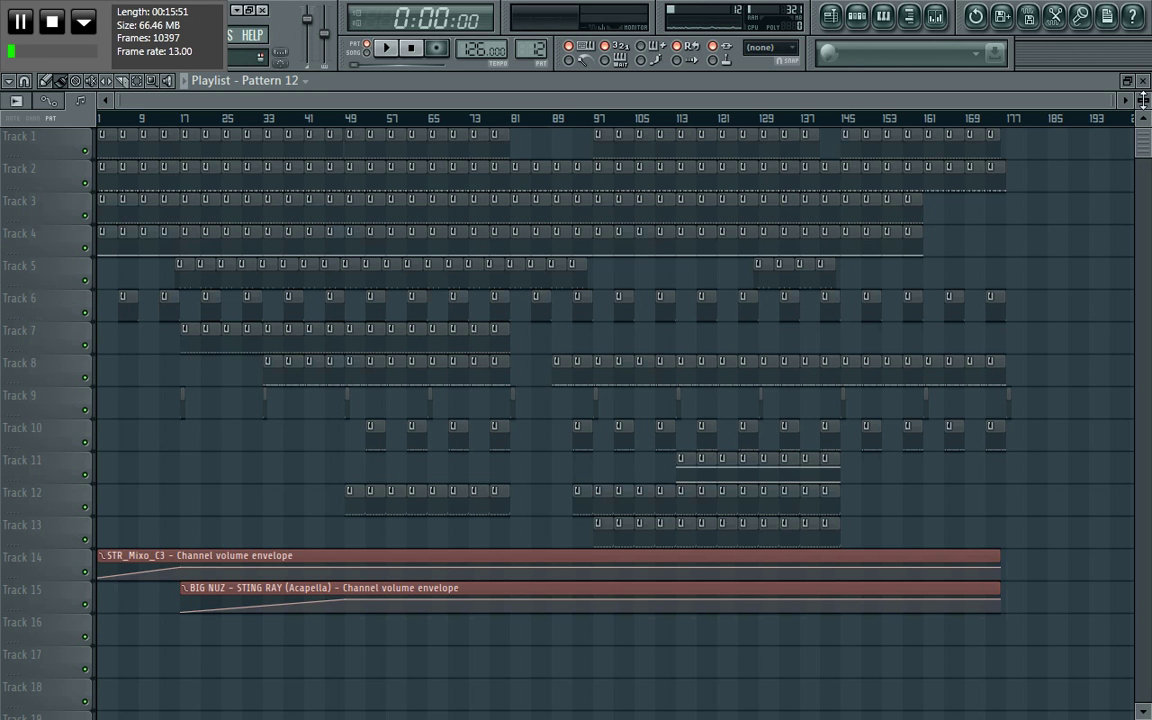
Inspect the settings of the kick, both acapella samples, Purity and stimmingkit3_26 channels, and return to the playlist
scroll(615, 450, "up", 3)
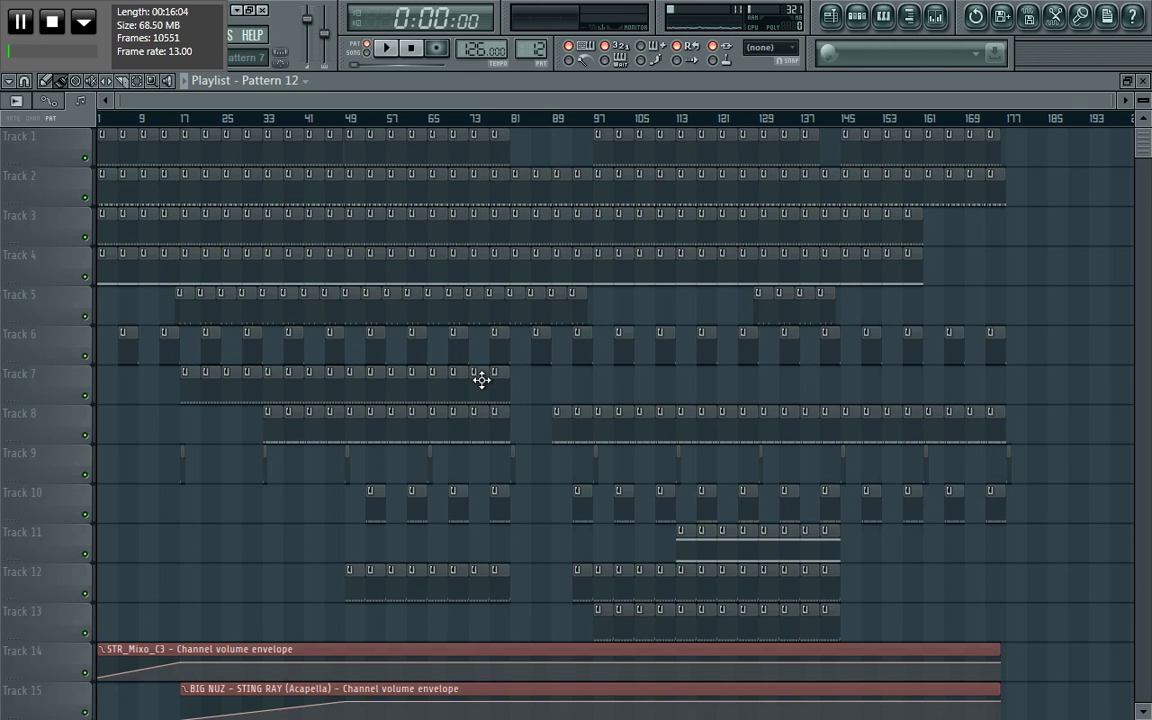
left_click(857, 20)
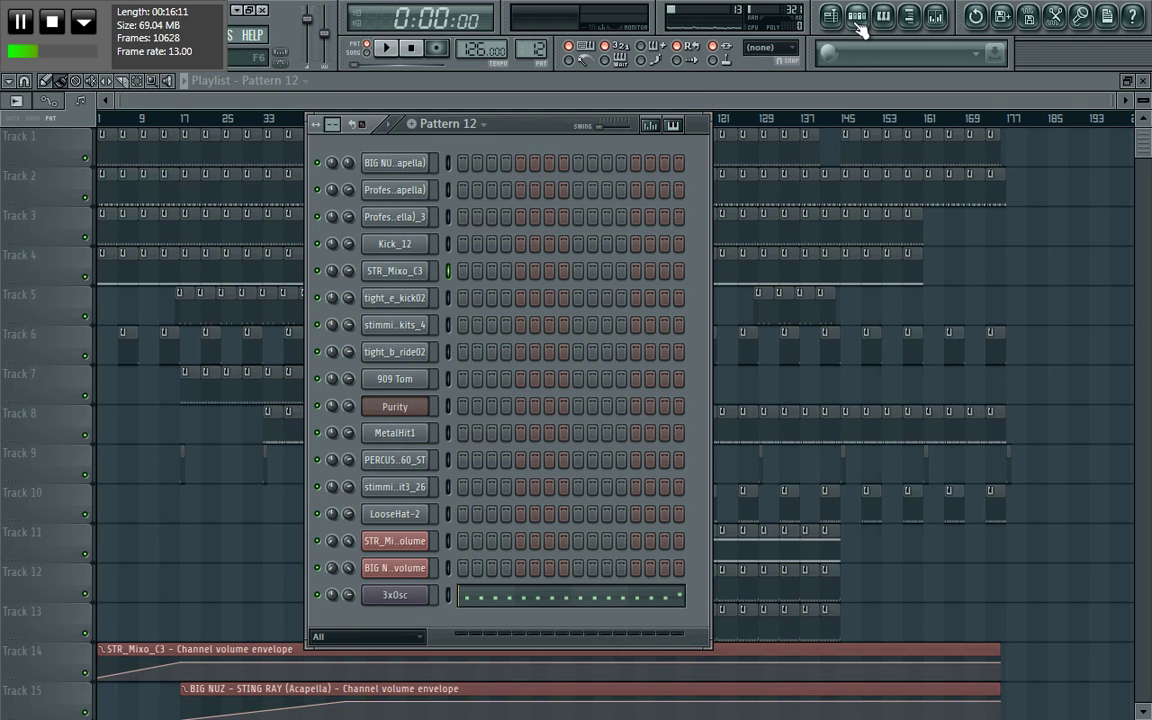
left_click(405, 270)
left_click(392, 242)
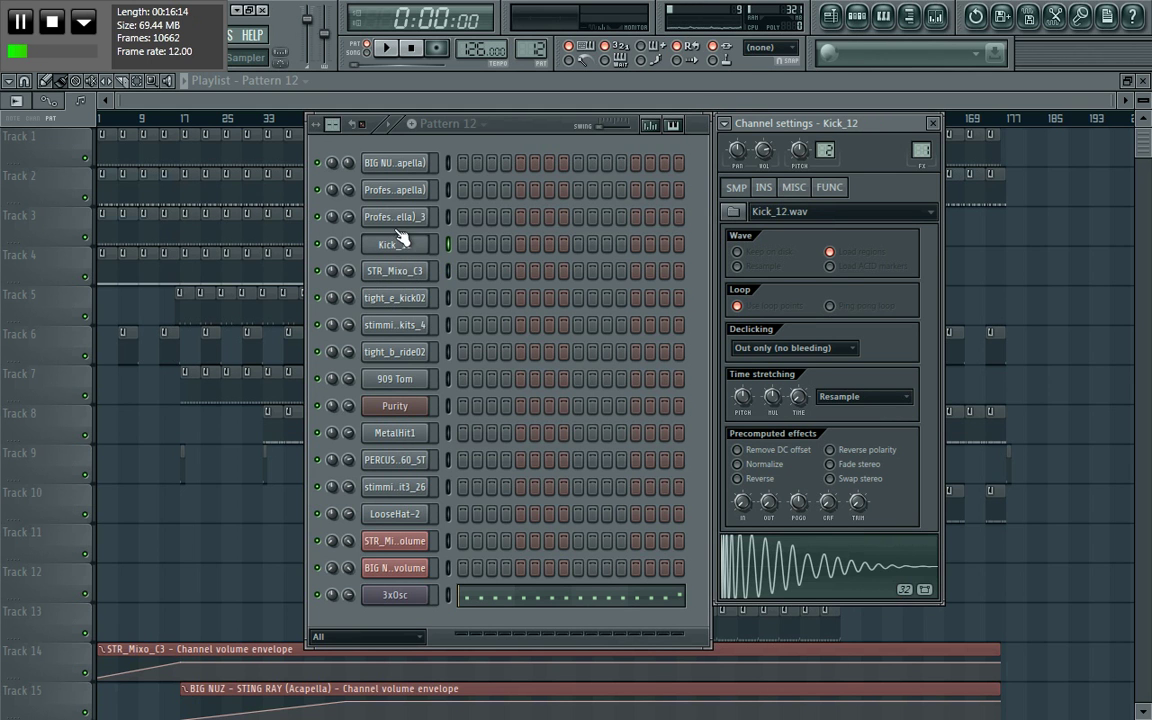
left_click(405, 219)
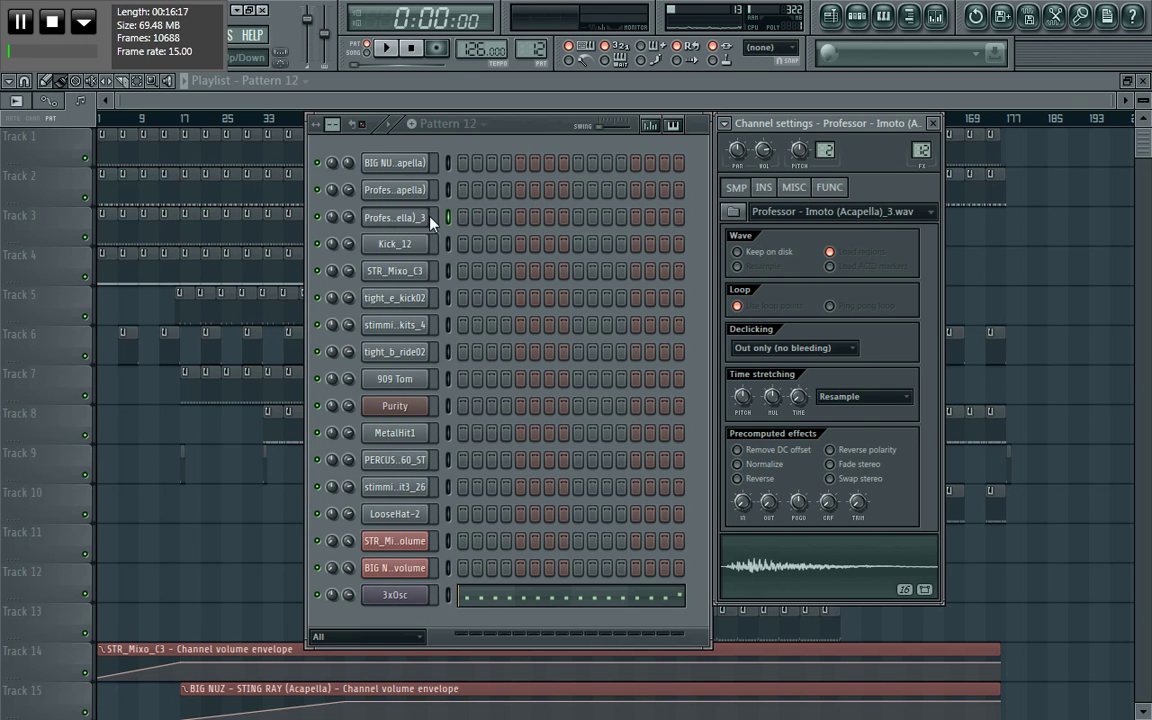
left_click(376, 162)
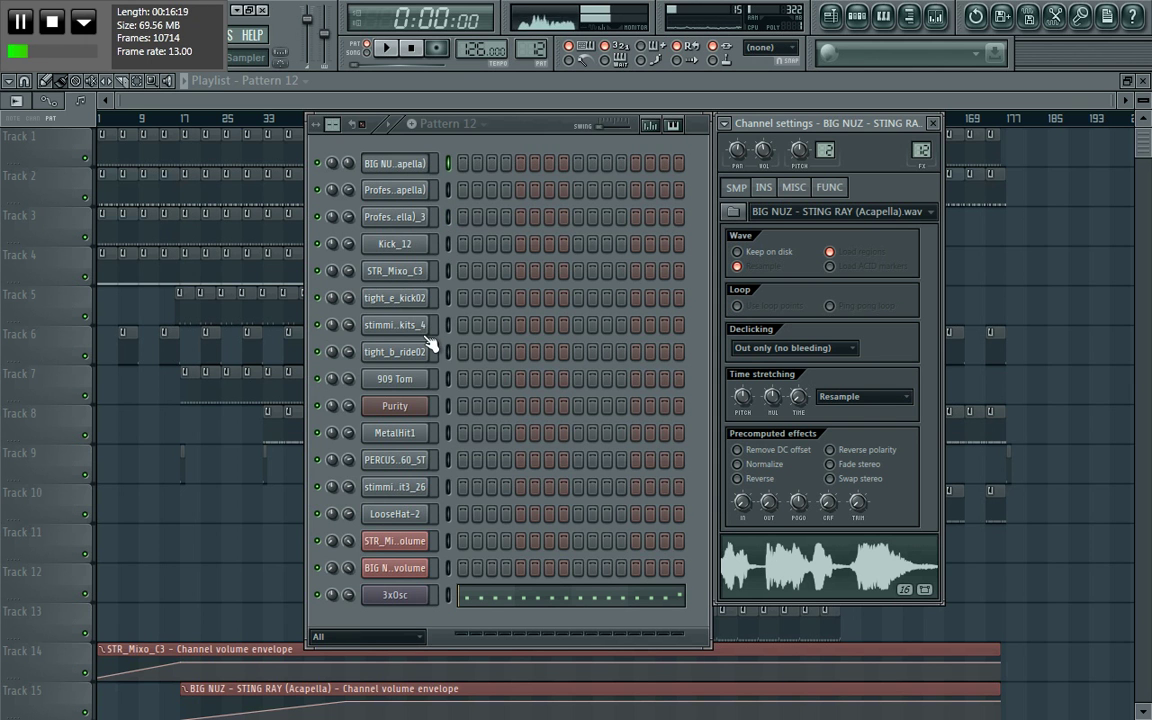
left_click(392, 405)
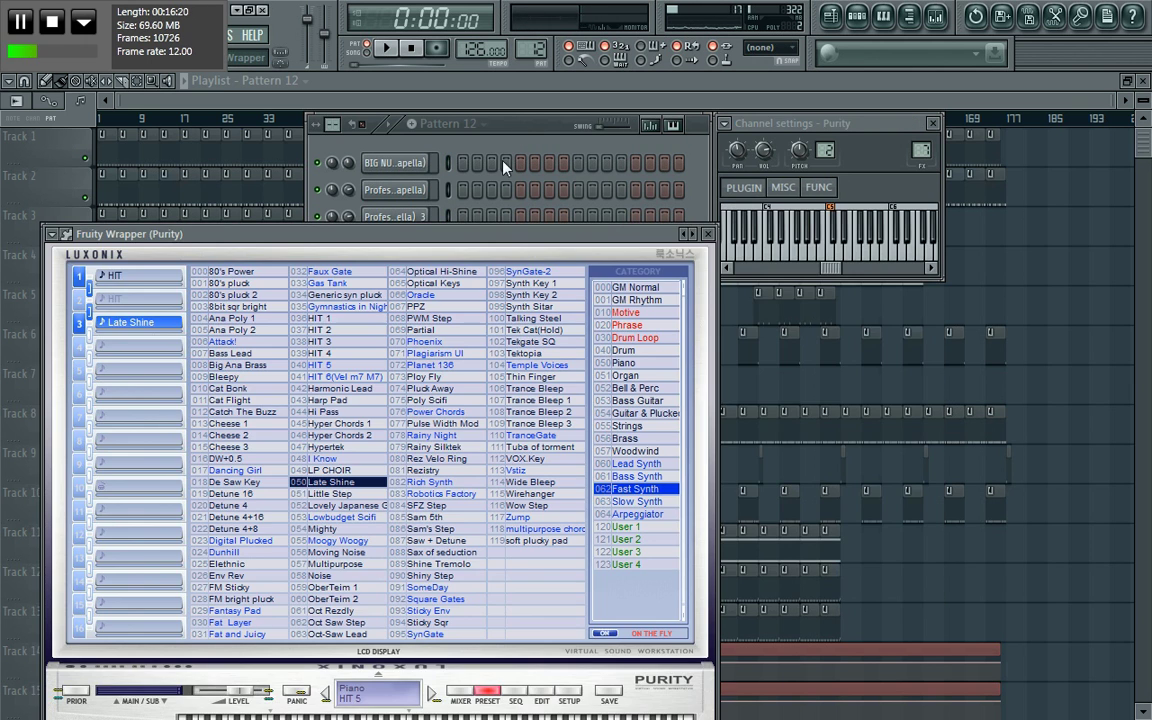
left_click(454, 127)
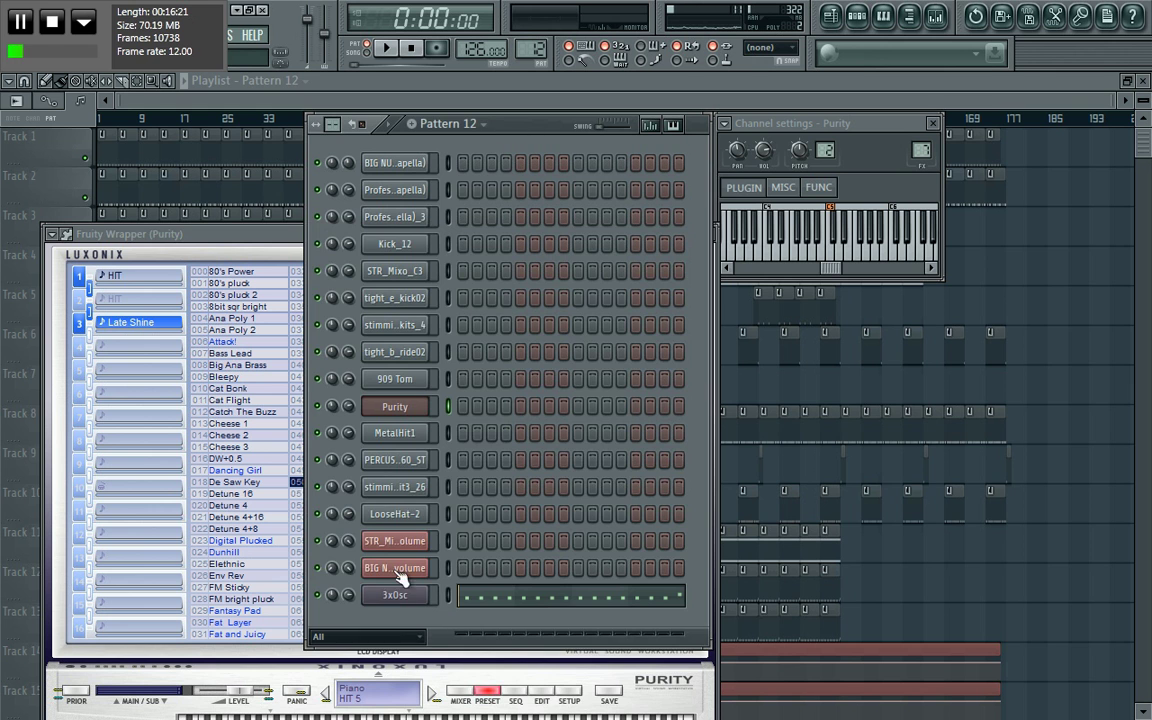
left_click(396, 487)
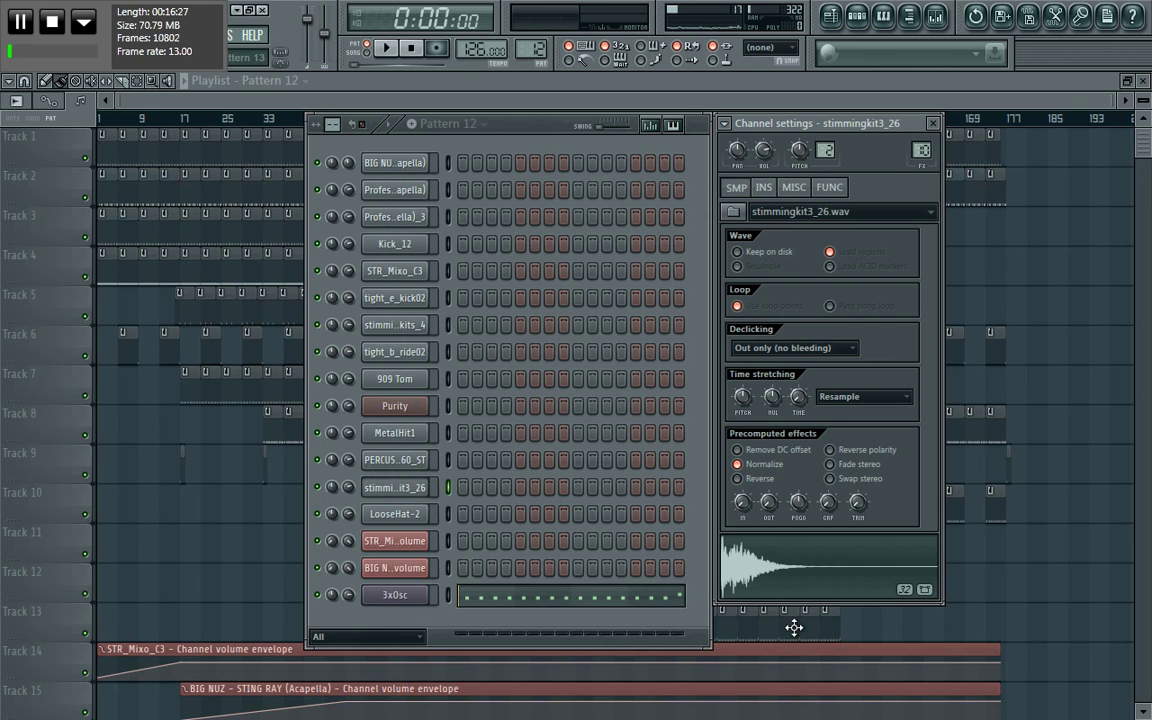
left_click(303, 100)
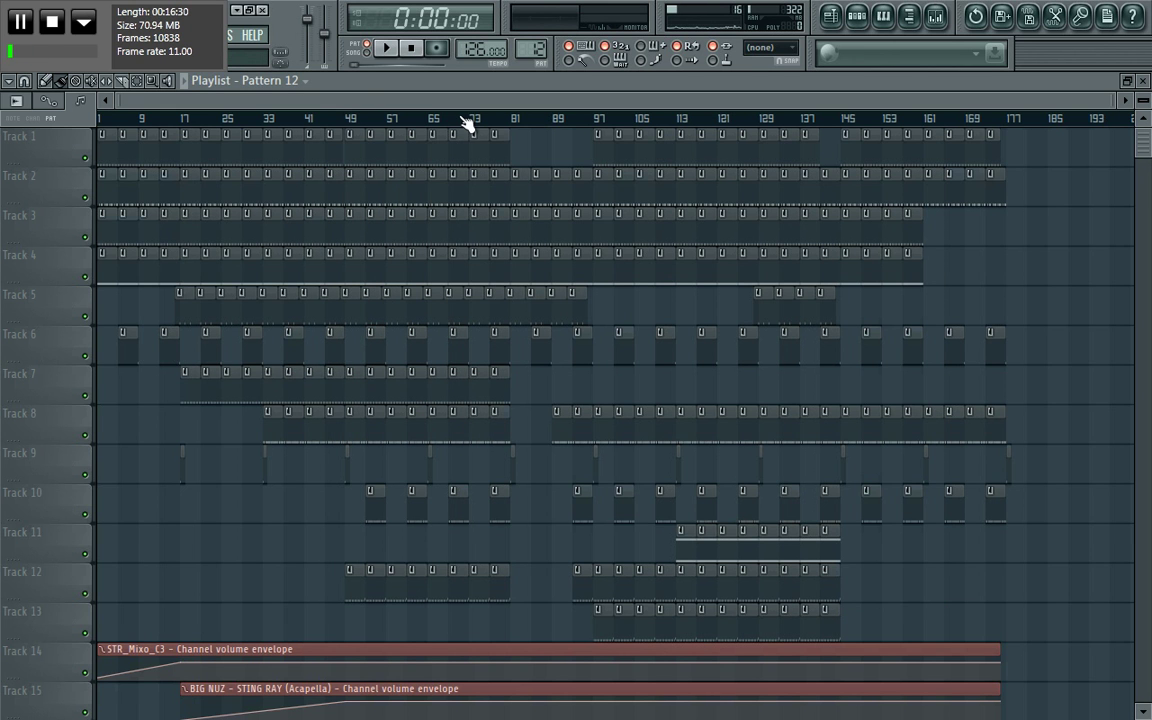
Close the zoqala ebar.flp project without saving its changes and switch to Virtual DJ
left_click(262, 10)
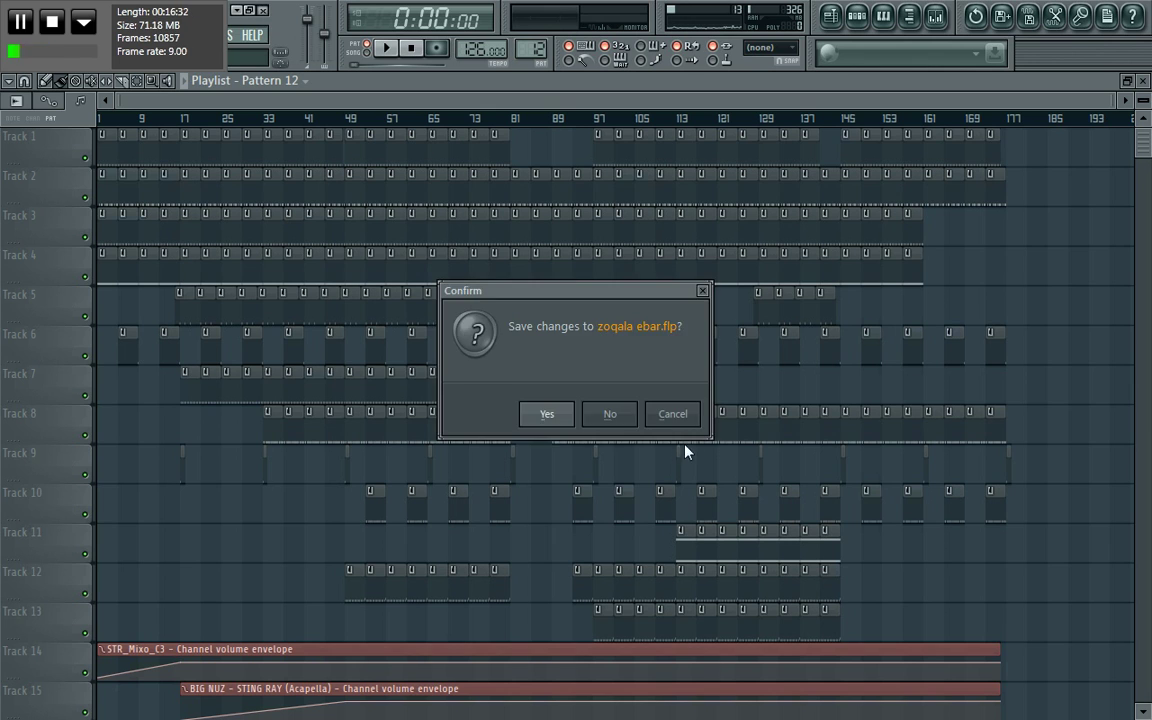
left_click(609, 416)
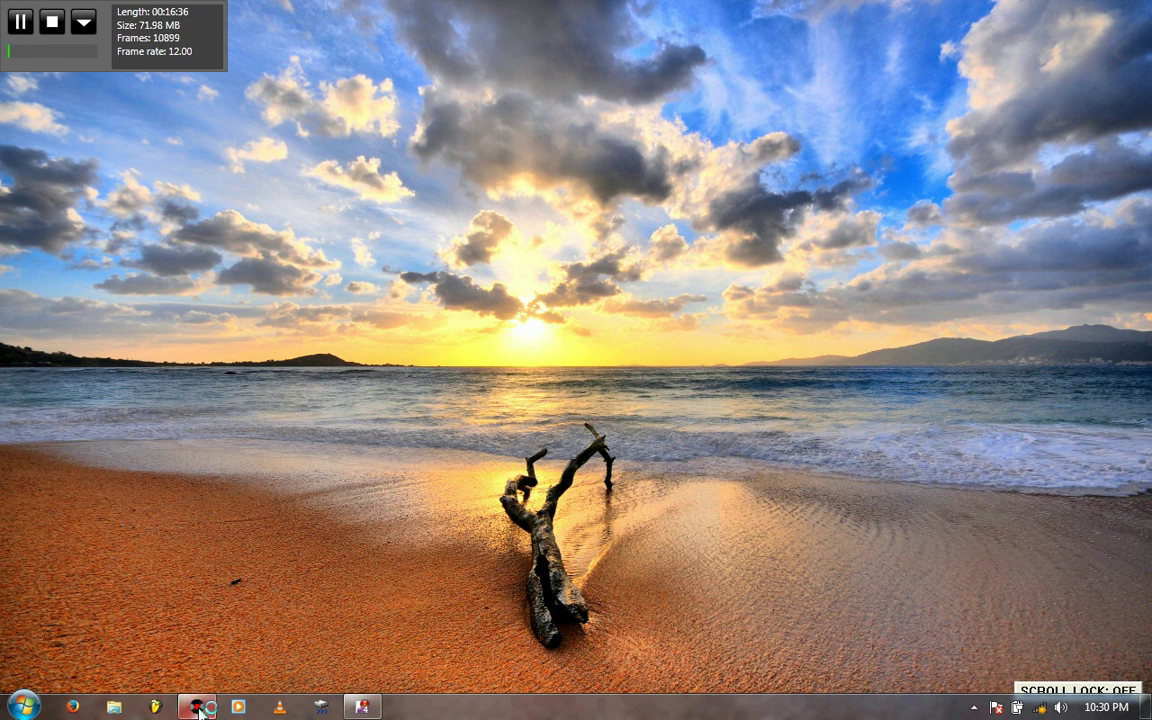
left_click(197, 708)
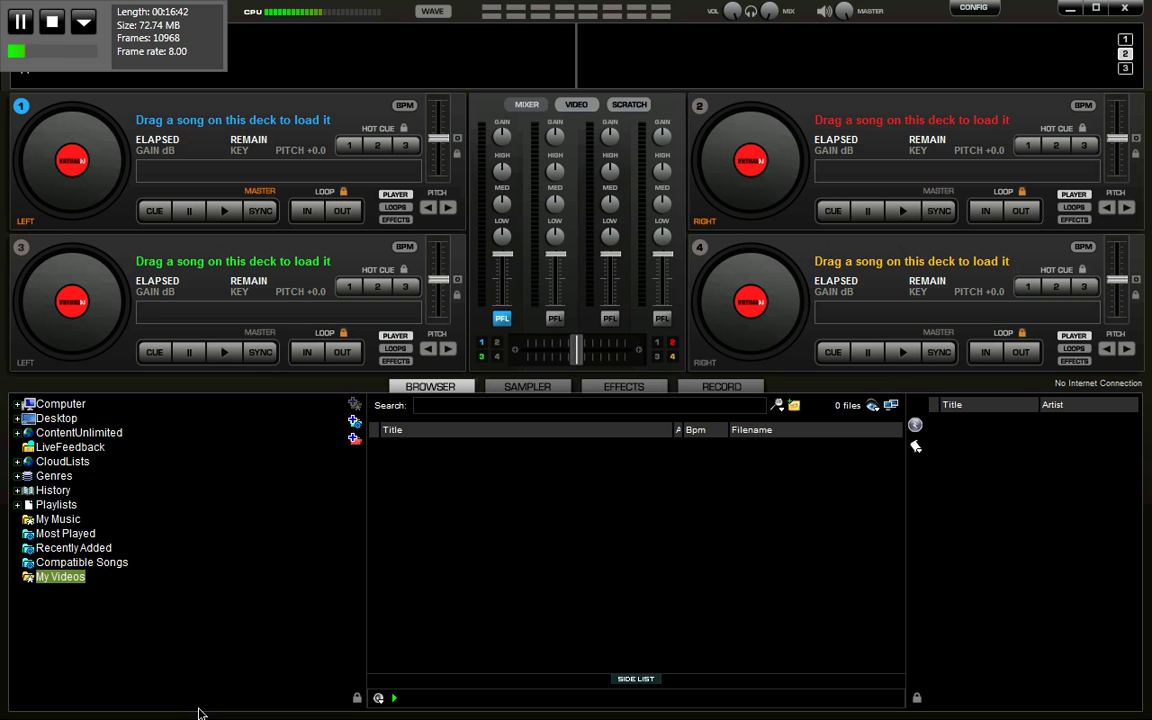
Load zoqala eba2r from the Desktop folder onto deck 1 and play it with the deck gain raised to 0 dB
left_click(64, 421)
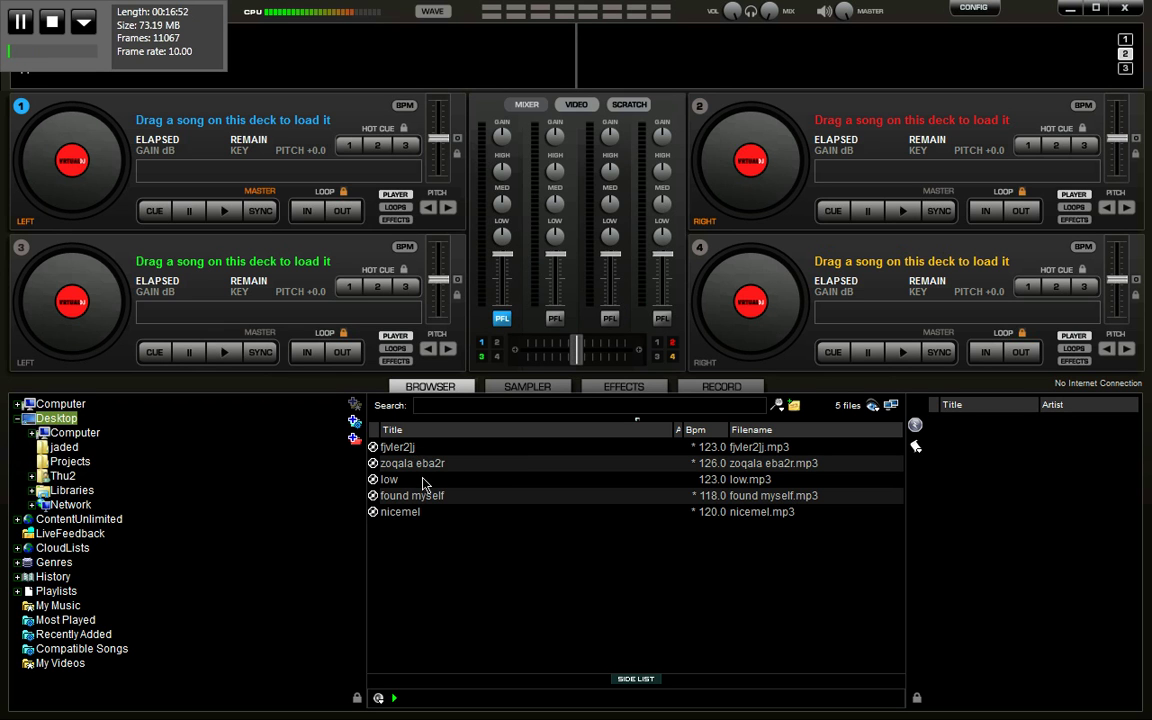
left_click_drag(418, 465, 258, 196)
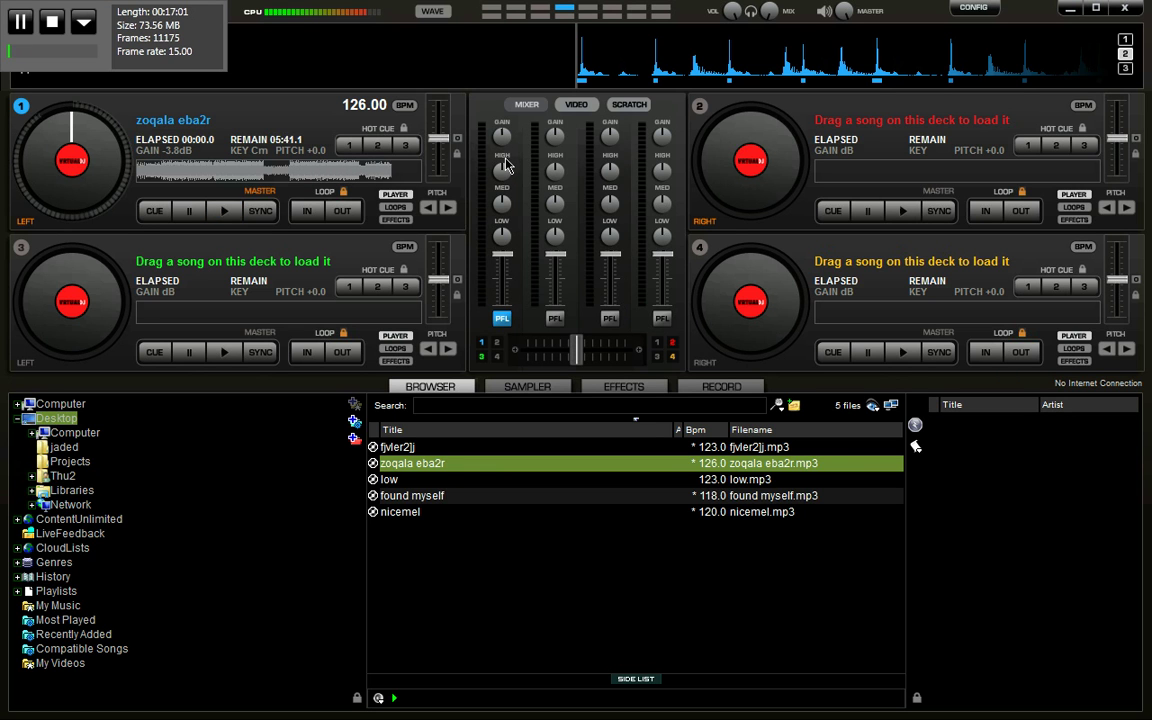
key("space")
mouse_move(502, 255)
left_mouse_down()
mouse_move(505, 273)
mouse_move(502, 255)
left_mouse_up()
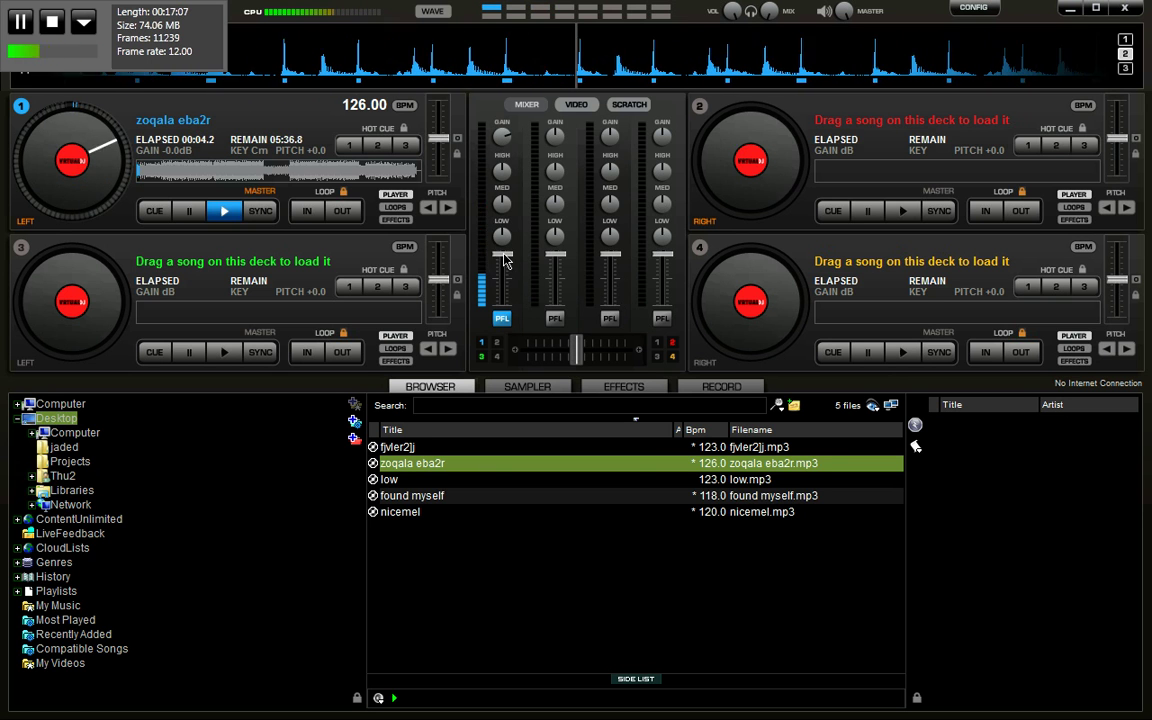
Lower deck 1's level to about 20% during playback, restore it to full, fade it down near the minimum, and stop the track
mouse_move(497, 258)
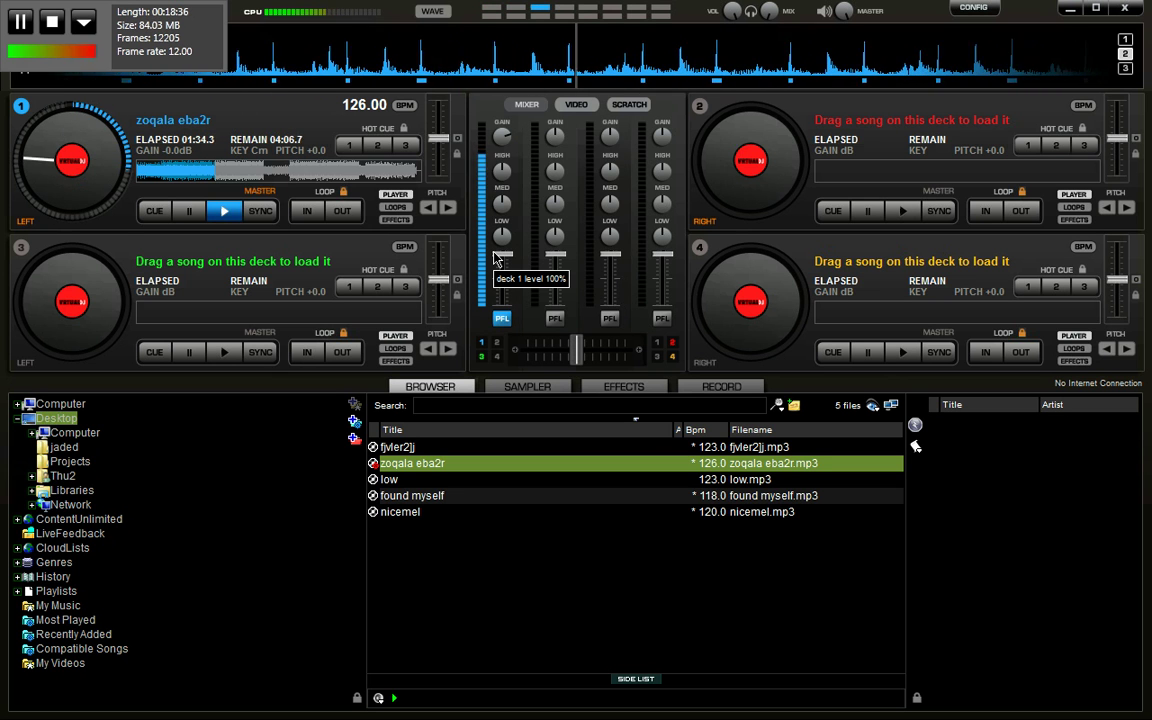
left_click_drag(497, 258, 502, 280)
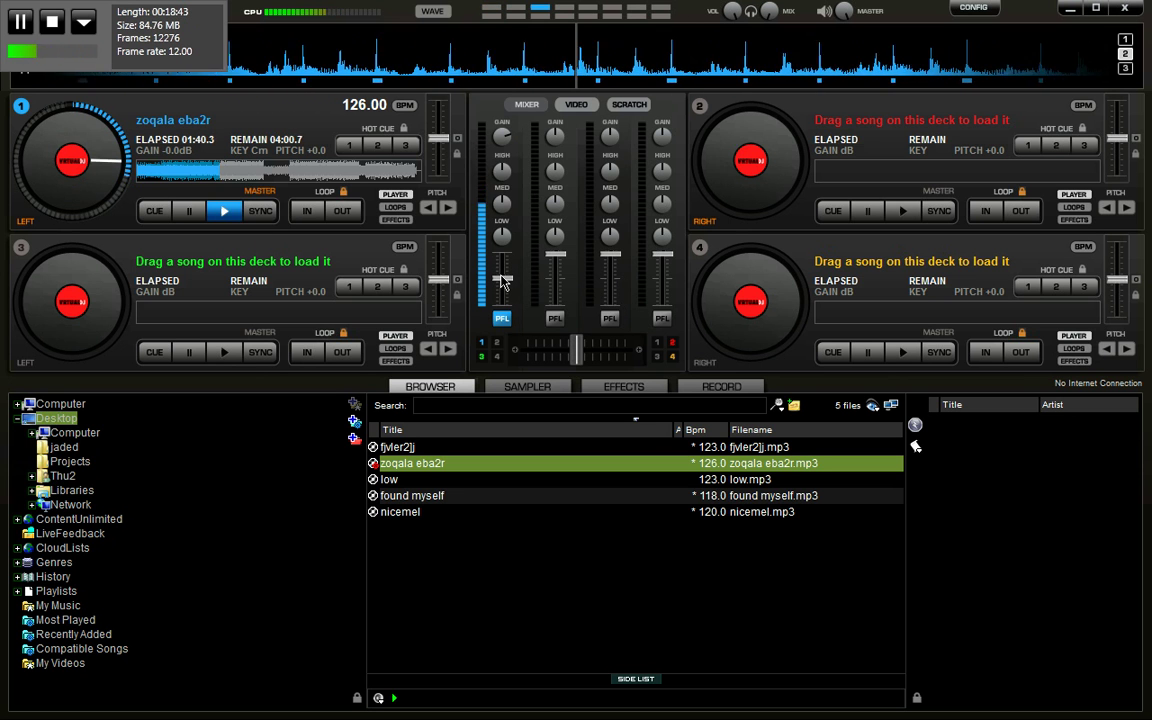
left_click_drag(503, 281, 505, 300)
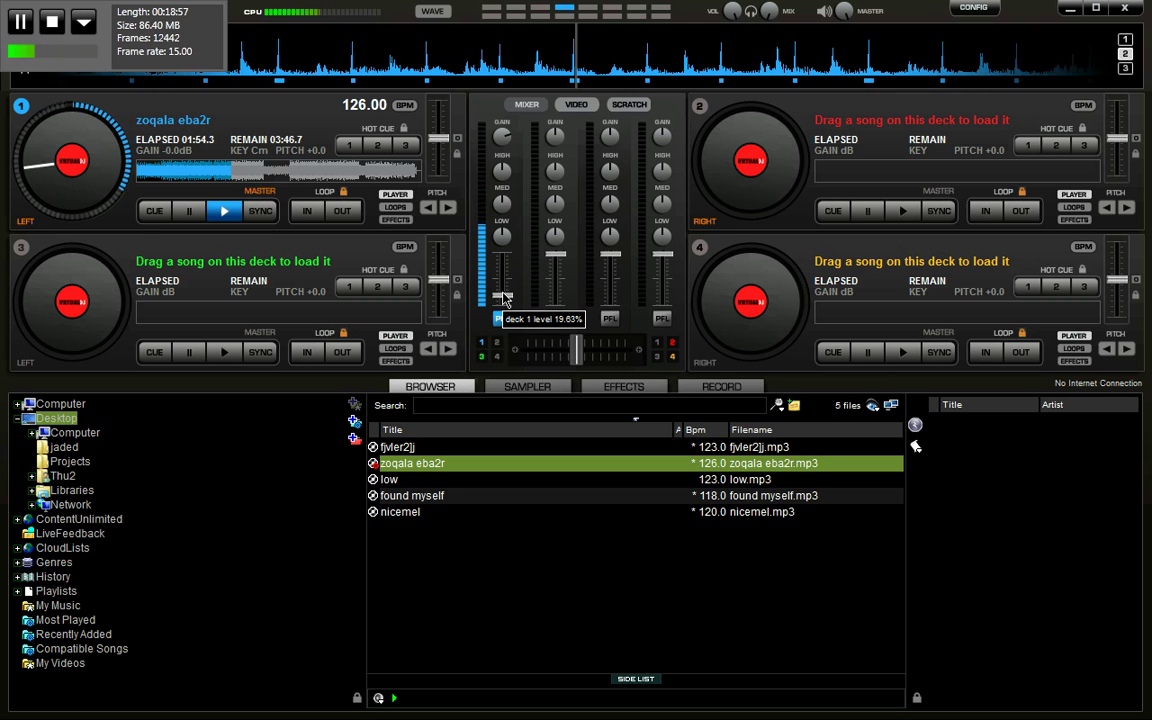
left_click_drag(504, 298, 505, 255)
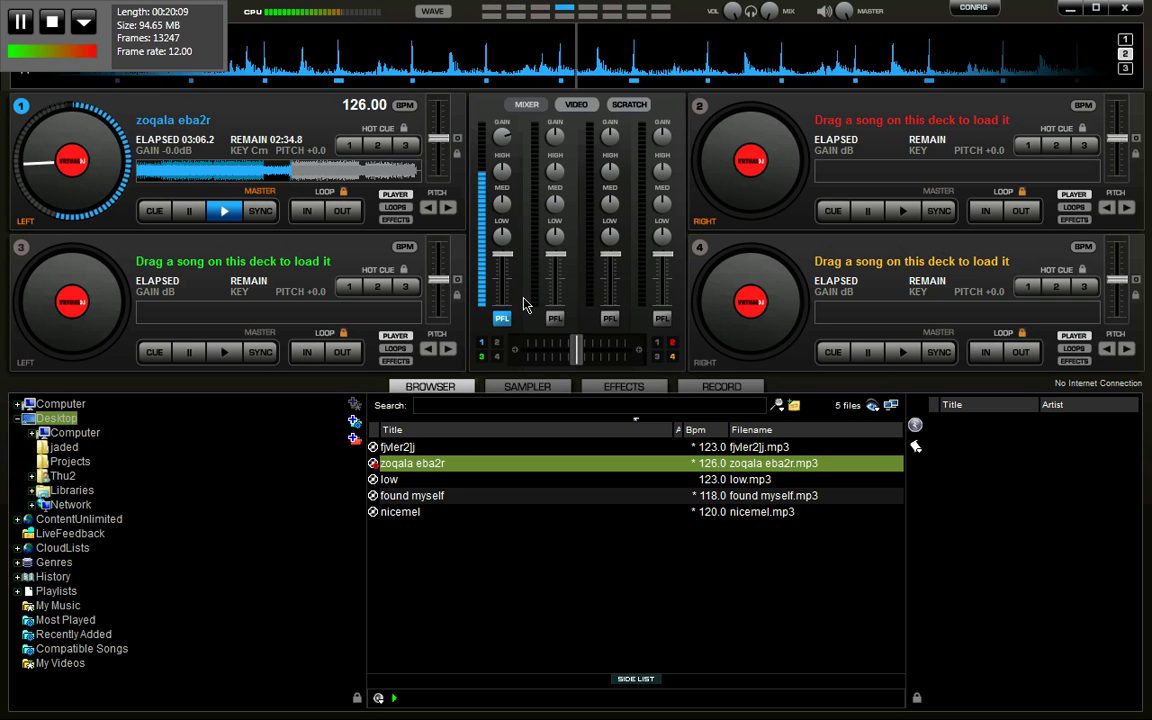
left_click_drag(501, 263, 508, 306)
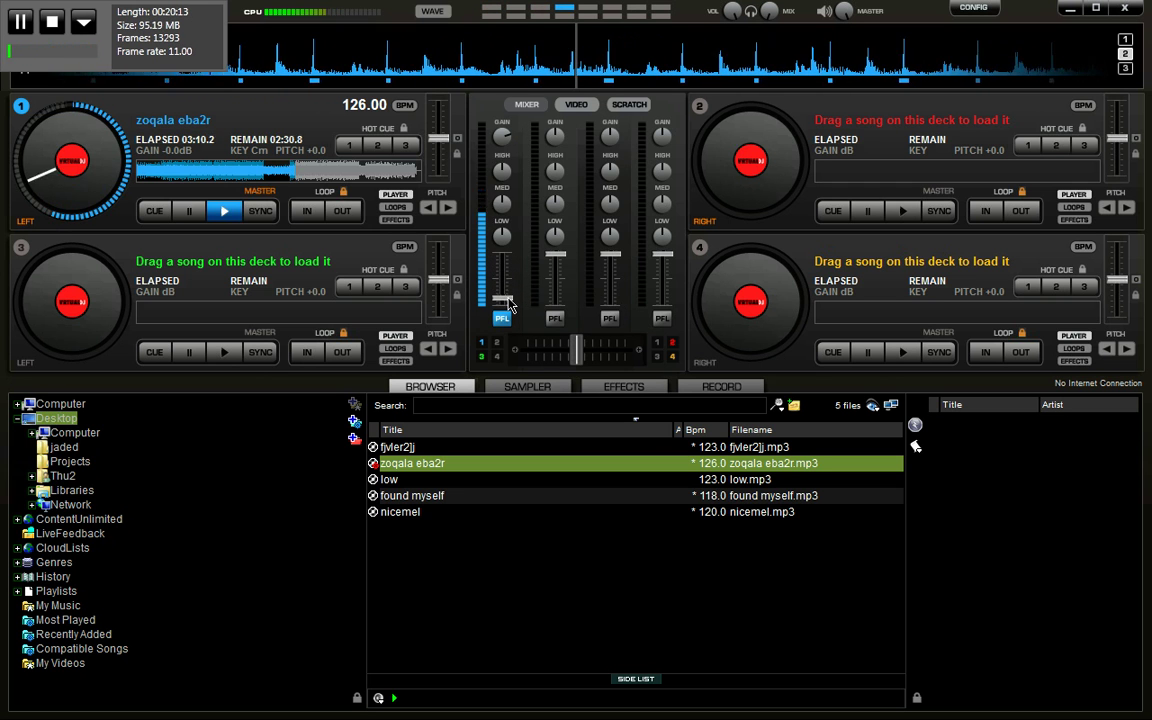
double_click(193, 209)
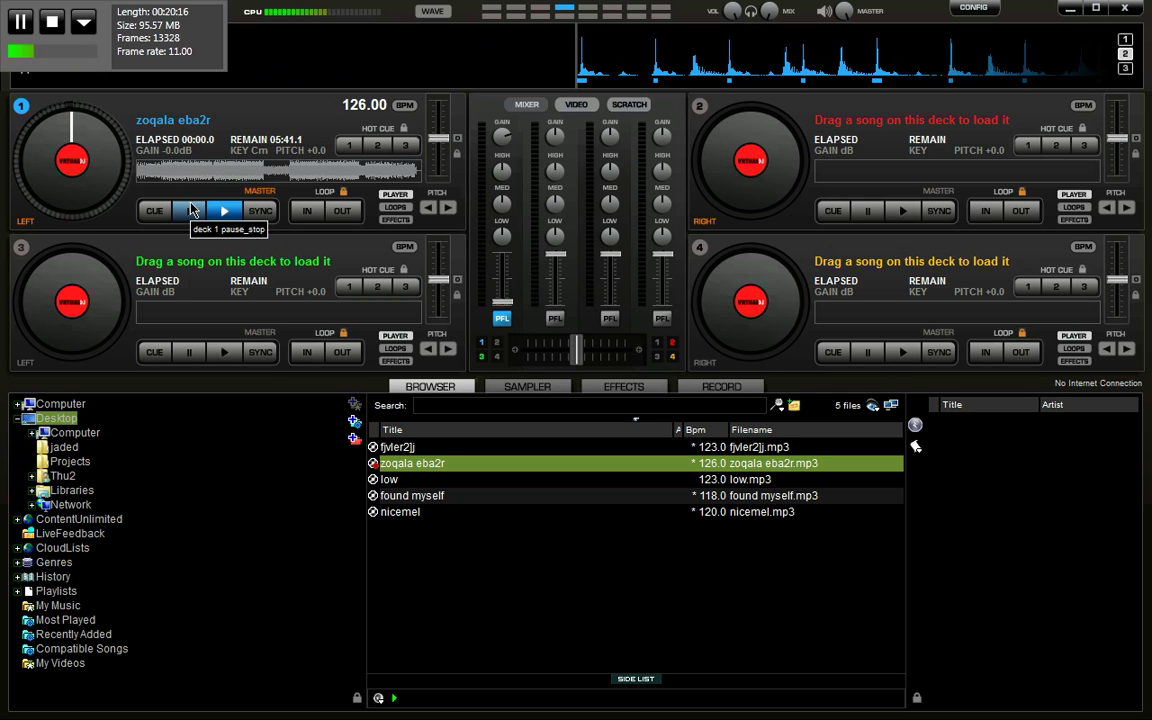